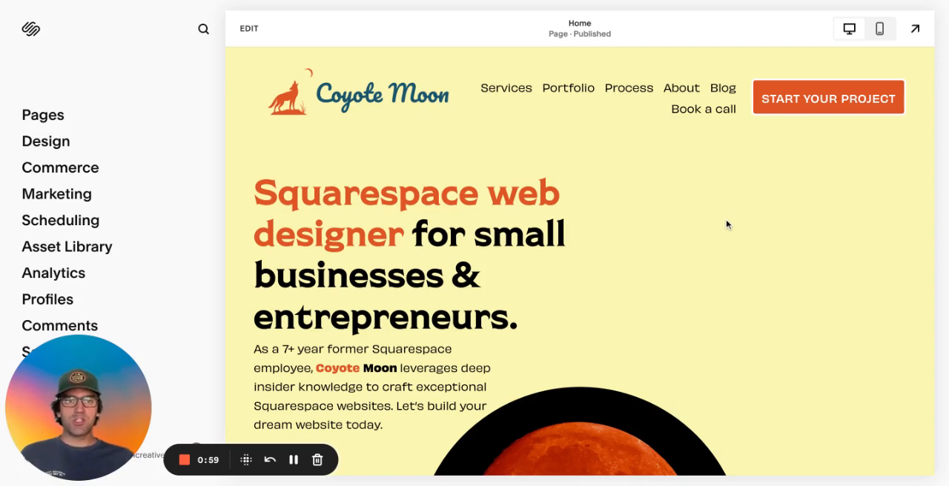
Open the site-wide font styles from the Design settings and bring up the packs for switching the font pack
{"action": "left_click", "coordinate": [46, 144]}
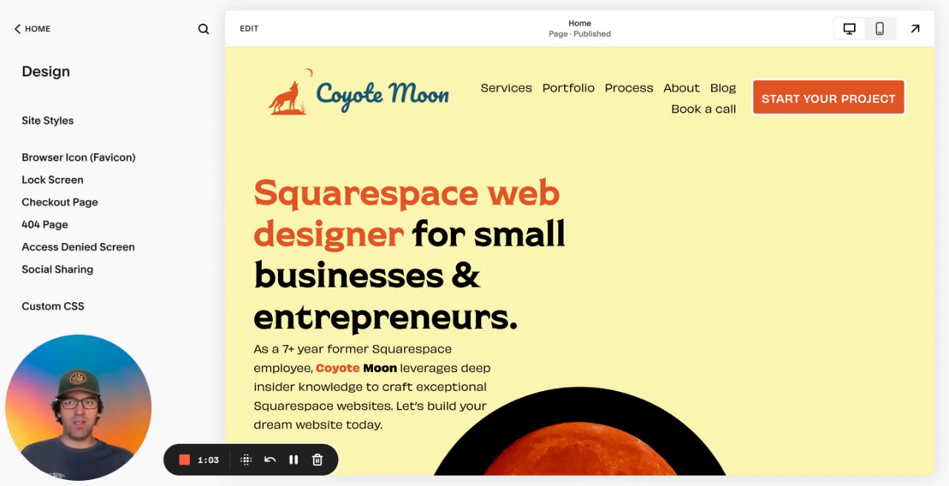
{"action": "left_click", "coordinate": [47, 121]}
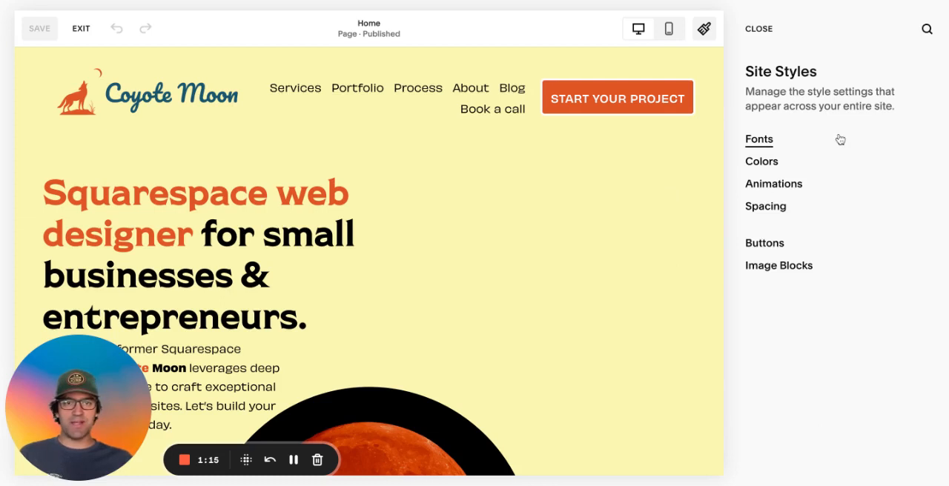
{"action": "left_click", "coordinate": [759, 139]}
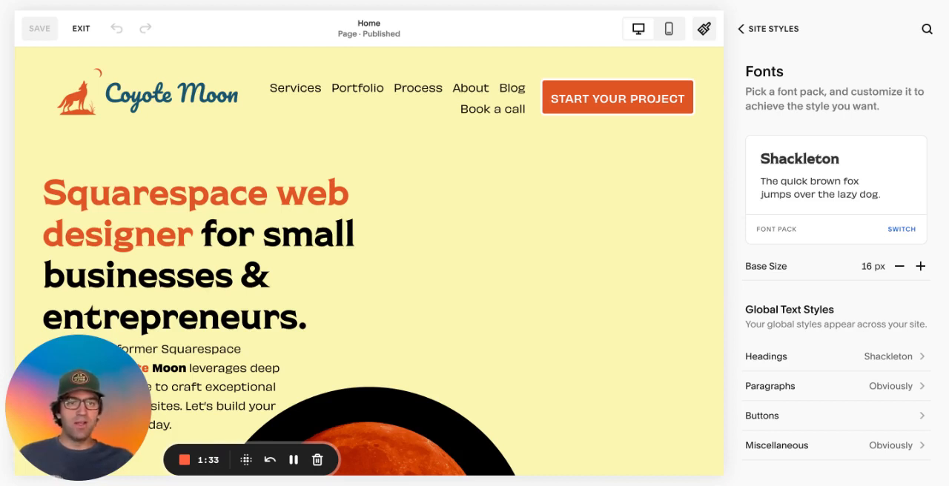
{"action": "left_click", "coordinate": [902, 230]}
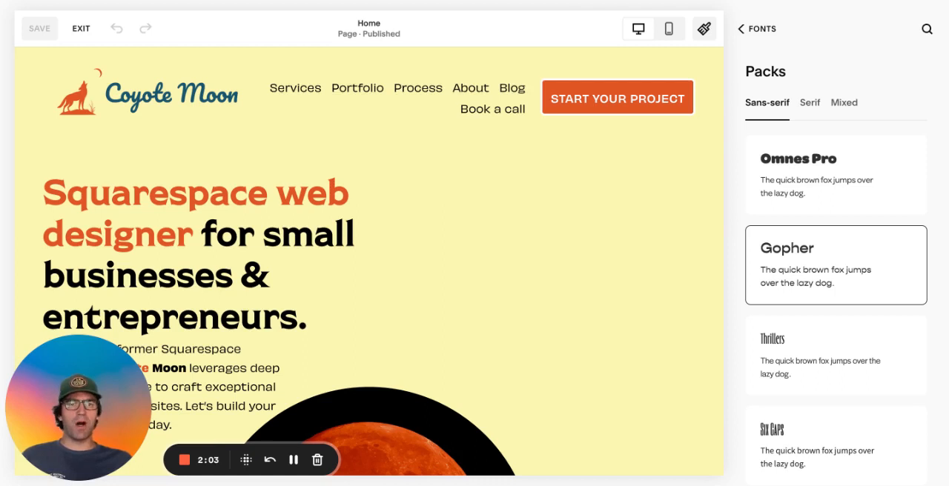
Compare the font packs offered in the Sans-serif, Serif and Mixed categories
{"action": "left_click", "coordinate": [811, 104]}
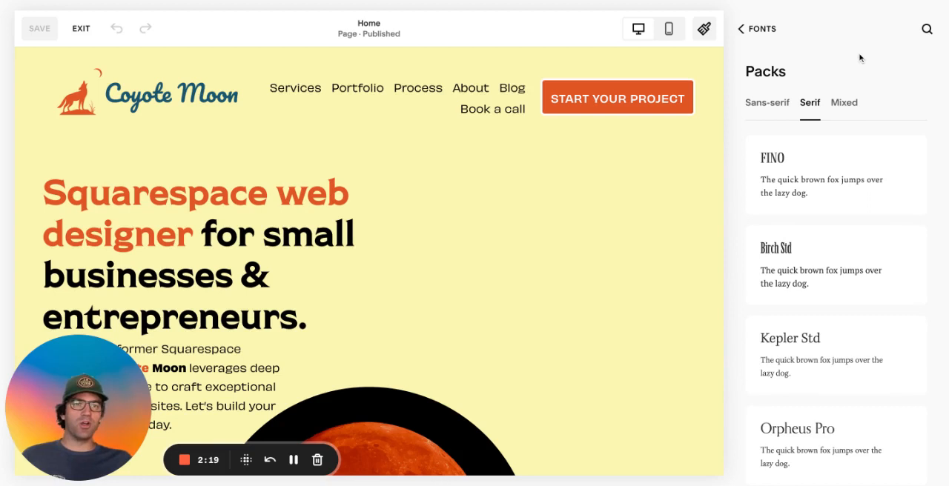
{"action": "left_click", "coordinate": [767, 108]}
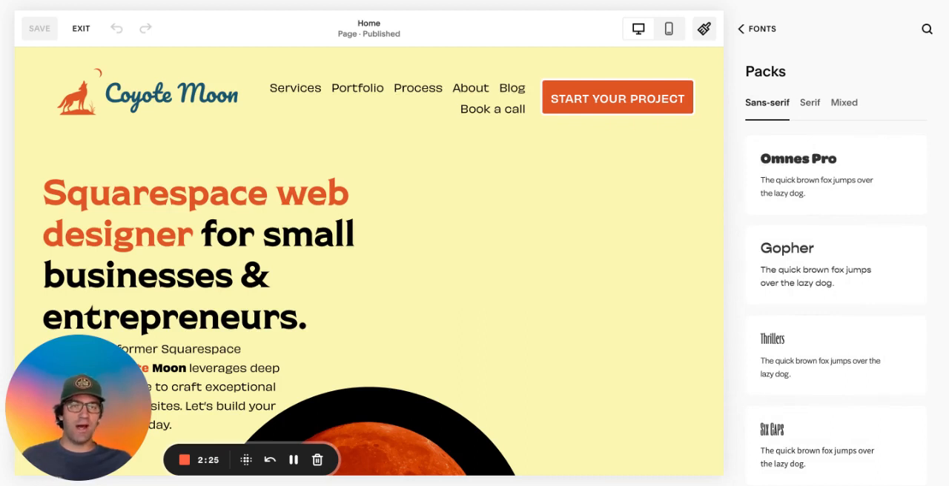
{"action": "left_click", "coordinate": [844, 105]}
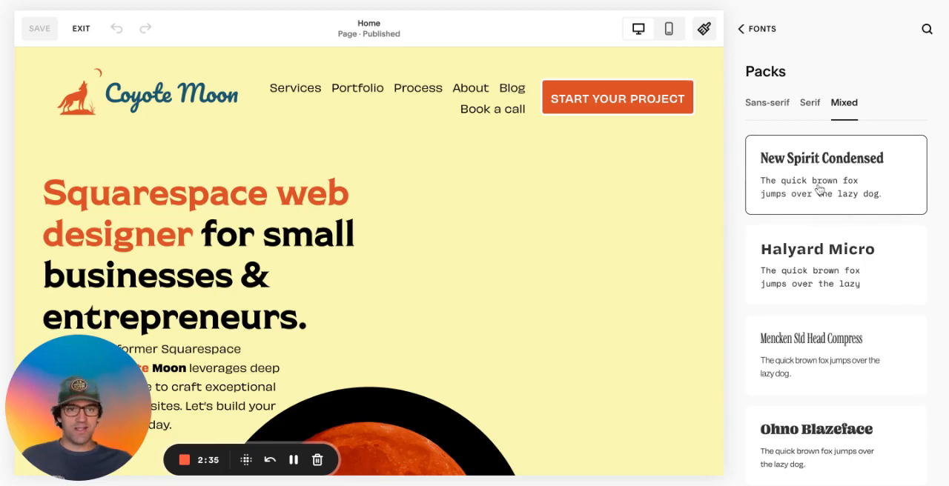
{"action": "left_click", "coordinate": [769, 105]}
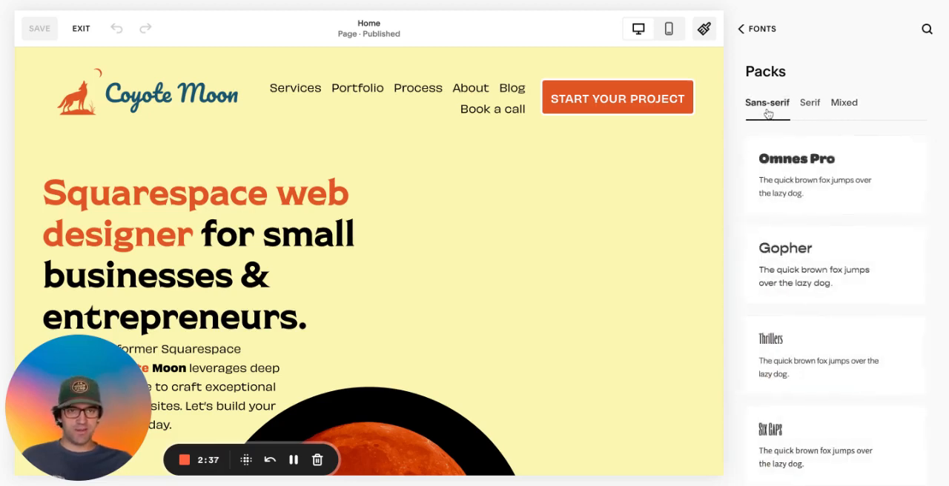
{"action": "scroll", "coordinate": [791, 176], "scroll_direction": "down", "scroll_amount": 15}
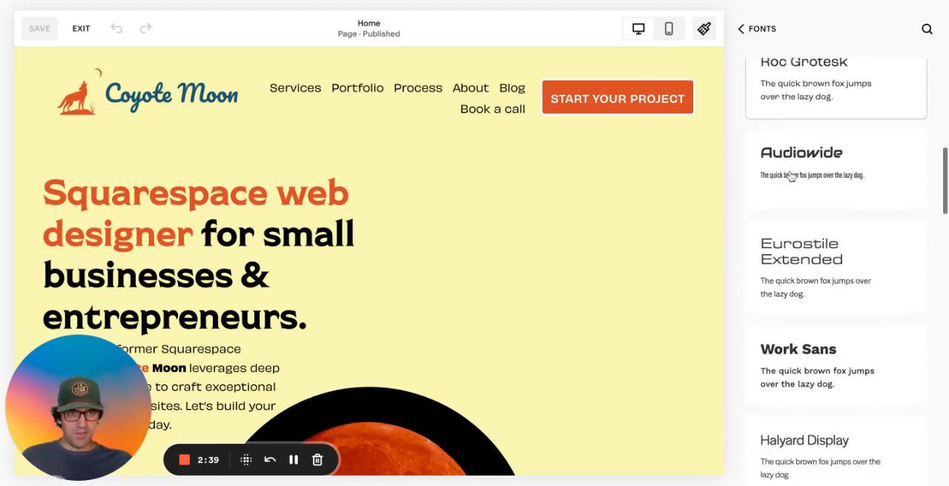
{"action": "scroll", "coordinate": [791, 176], "scroll_direction": "up", "scroll_amount": 2}
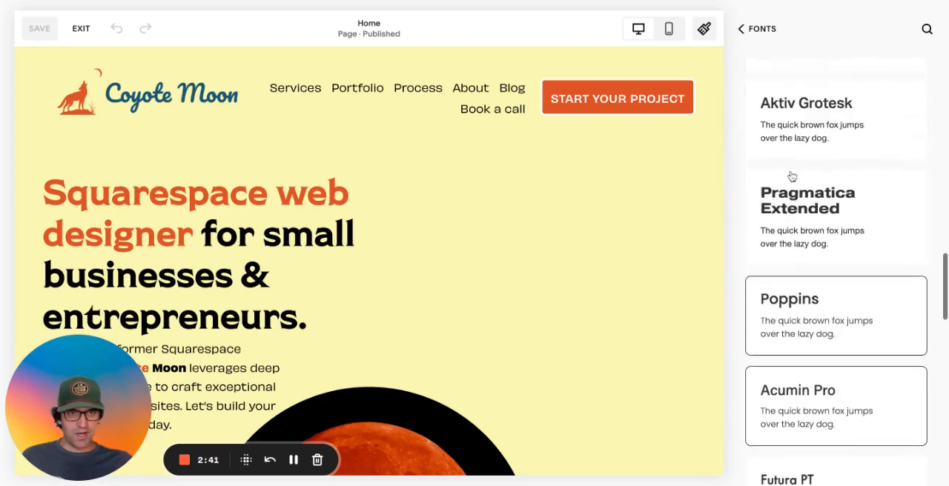
{"action": "scroll", "coordinate": [792, 176], "scroll_direction": "down", "scroll_amount": 5}
{"action": "scroll", "coordinate": [791, 176], "scroll_direction": "up", "scroll_amount": 6}
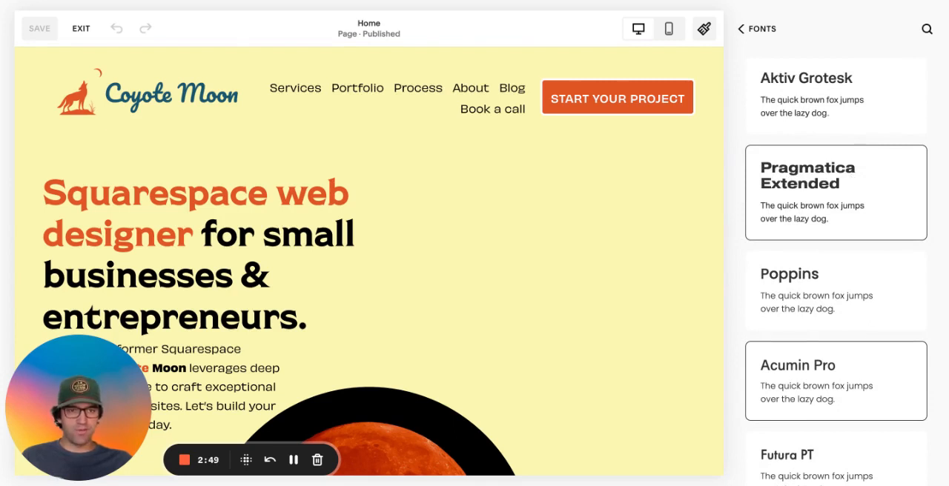
Try the Pragmatica Extended font pack on the home page, undo the switch and return to the Fonts settings
{"action": "left_click", "coordinate": [836, 193]}
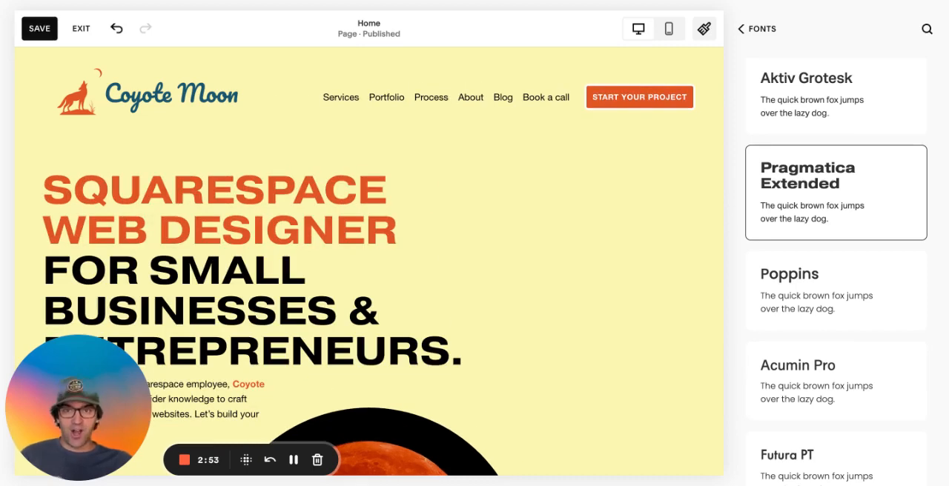
{"action": "scroll", "coordinate": [571, 182], "scroll_direction": "down", "scroll_amount": 4}
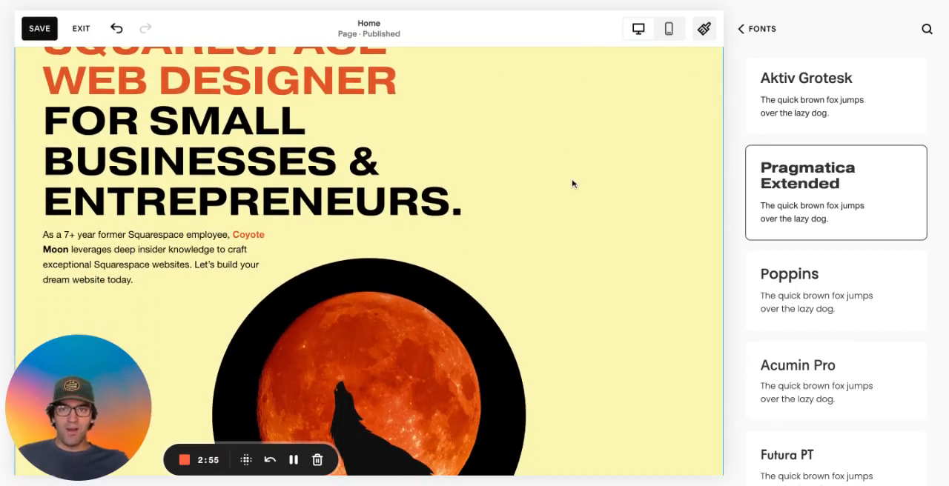
{"action": "scroll", "coordinate": [575, 180], "scroll_direction": "up", "scroll_amount": 2}
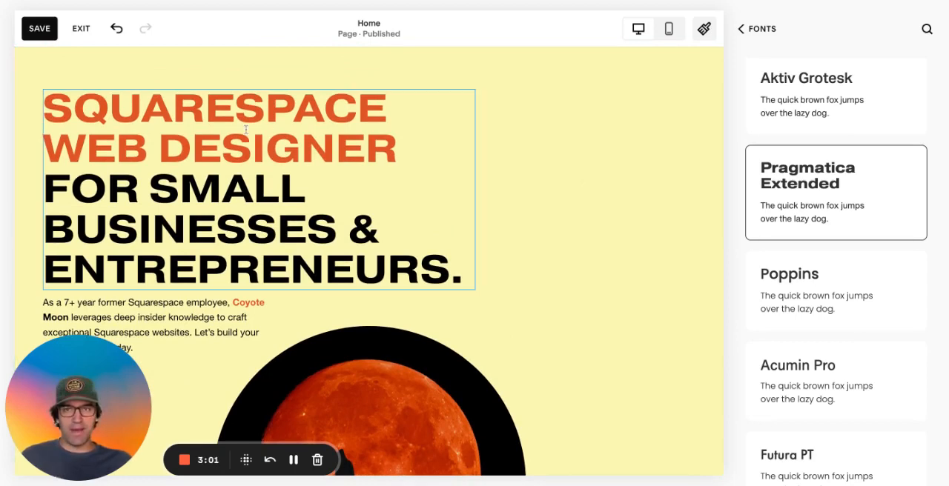
{"action": "left_click", "coordinate": [115, 28]}
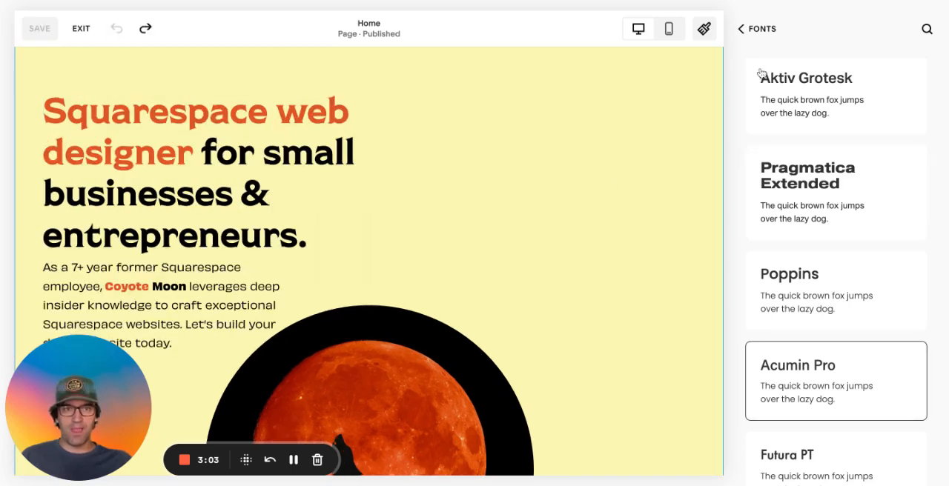
{"action": "left_click", "coordinate": [754, 30]}
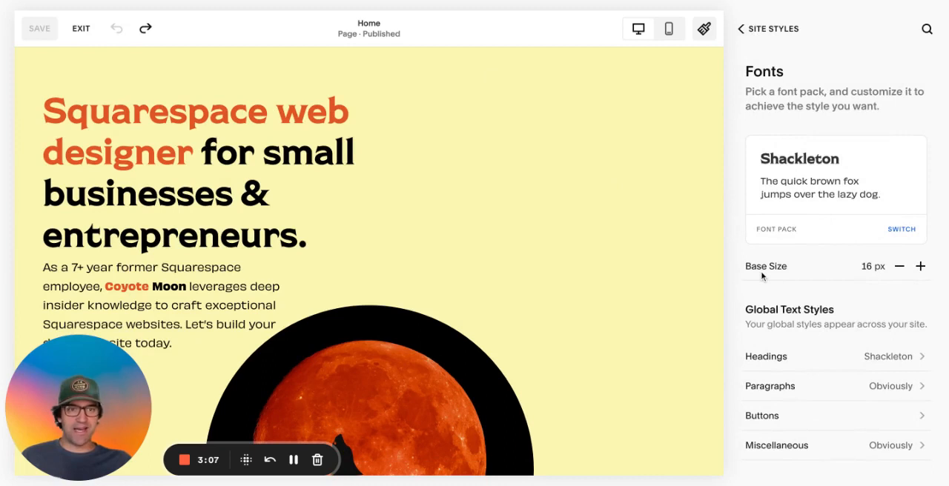
Try the base font size at 18 px and 14 px, reset it to 16 px and discard the unsaved changes
{"action": "scroll", "coordinate": [453, 265], "scroll_direction": "down", "scroll_amount": 1}
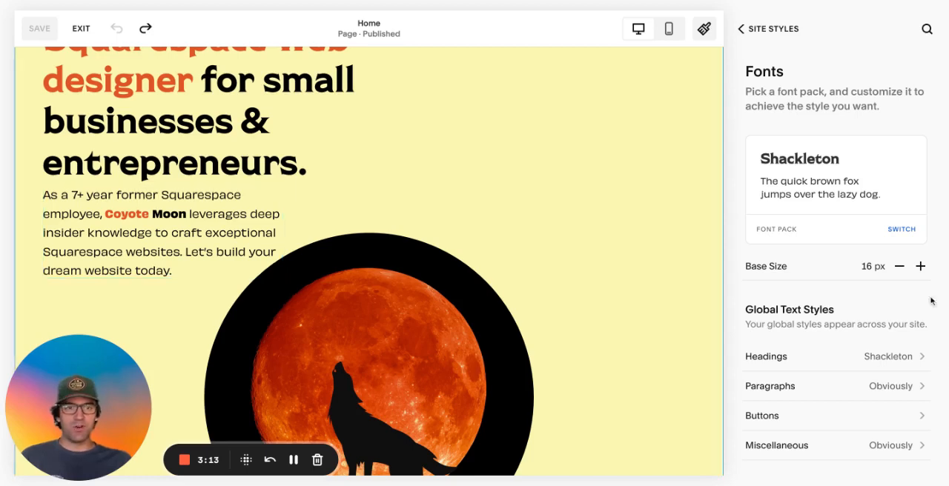
{"action": "left_click", "coordinate": [921, 267]}
{"action": "left_click", "coordinate": [921, 267]}
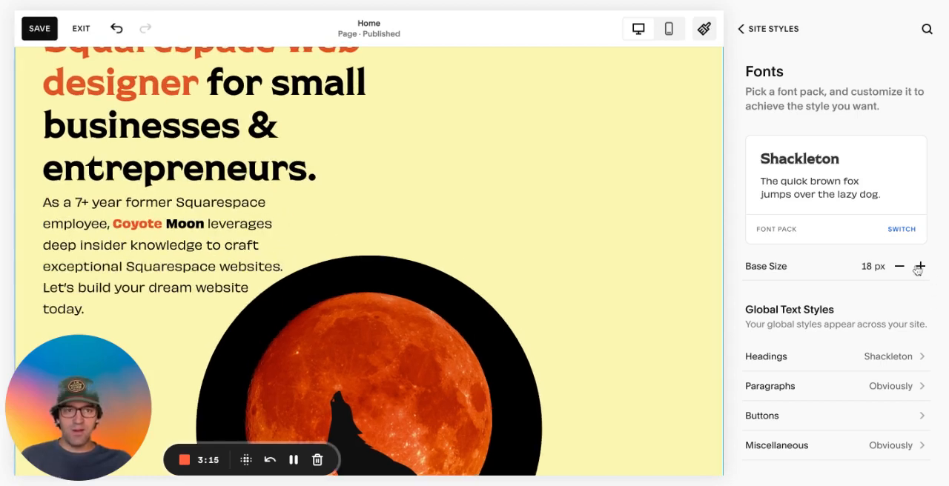
{"action": "left_click", "coordinate": [899, 267]}
{"action": "left_click", "coordinate": [899, 267]}
{"action": "left_click", "coordinate": [899, 267]}
{"action": "left_click", "coordinate": [900, 268]}
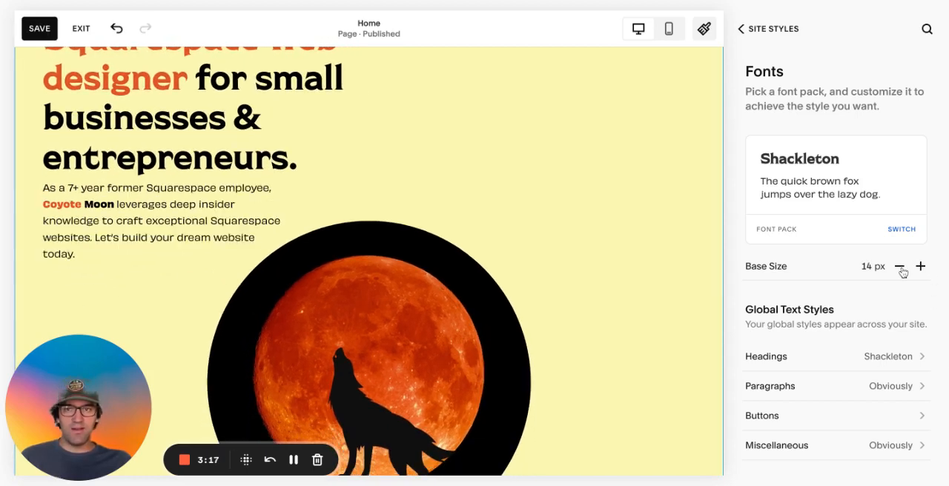
{"action": "left_click", "coordinate": [921, 267]}
{"action": "left_click", "coordinate": [921, 267]}
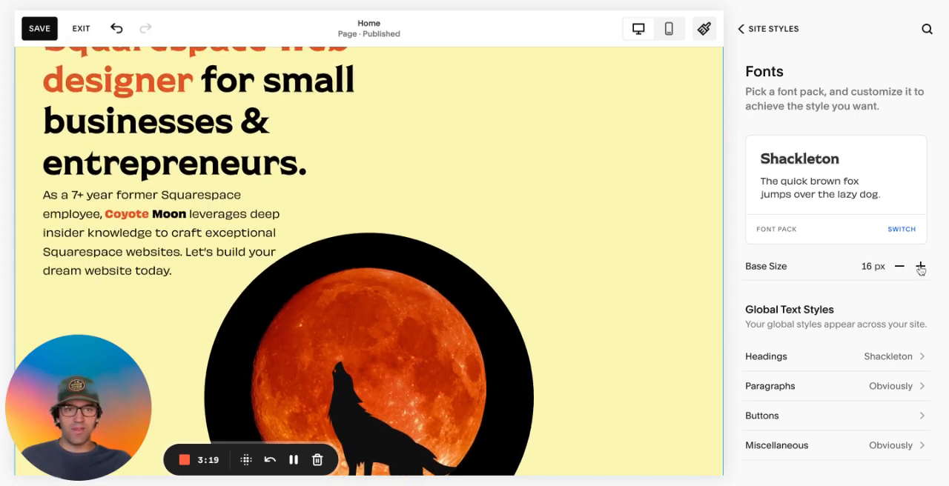
{"action": "left_click", "coordinate": [81, 30]}
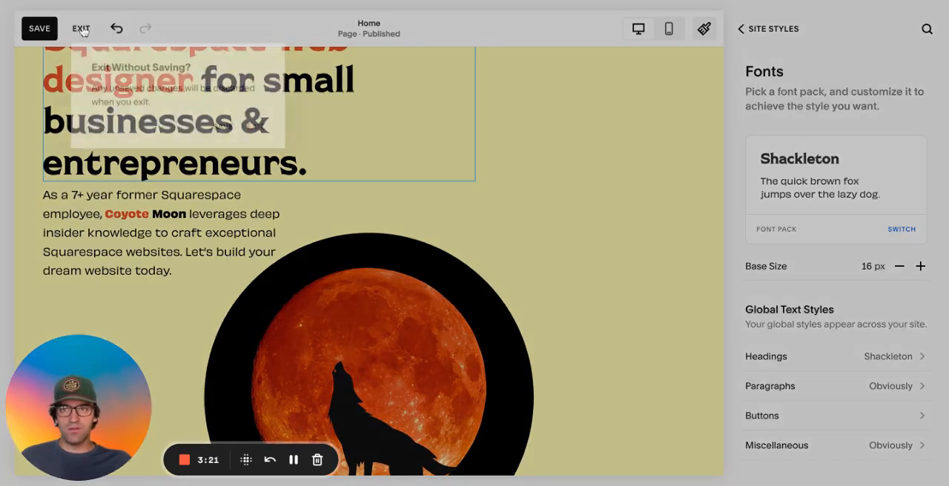
{"action": "left_click", "coordinate": [259, 127]}
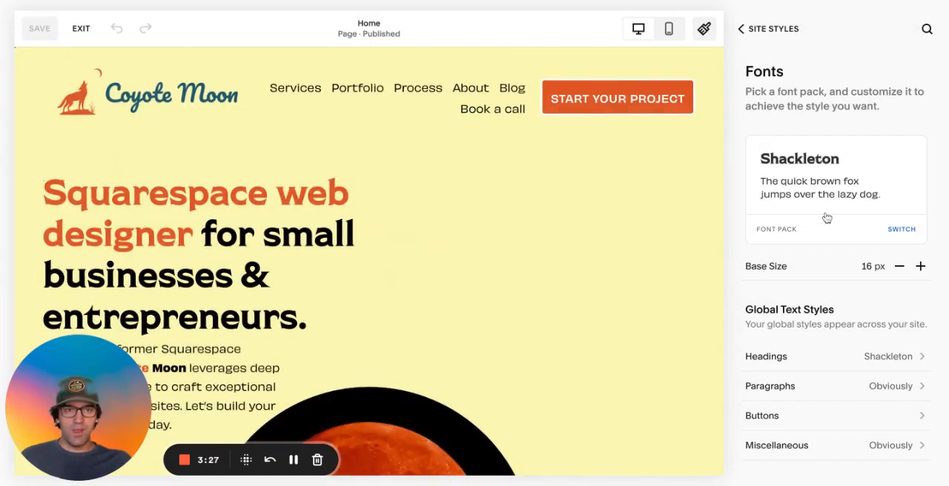
Open the font family choice of the global Headings text style and show all available fonts
{"action": "scroll", "coordinate": [826, 216], "scroll_direction": "down", "scroll_amount": 2}
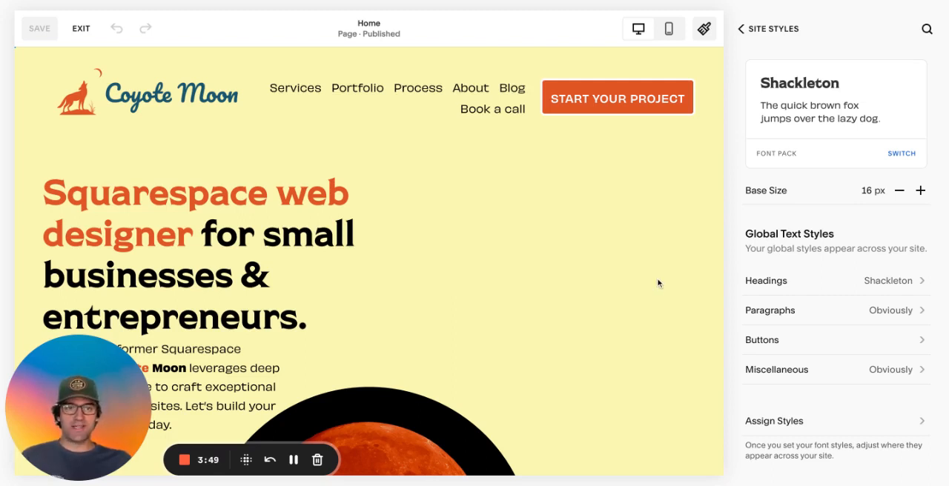
{"action": "left_click", "coordinate": [843, 286]}
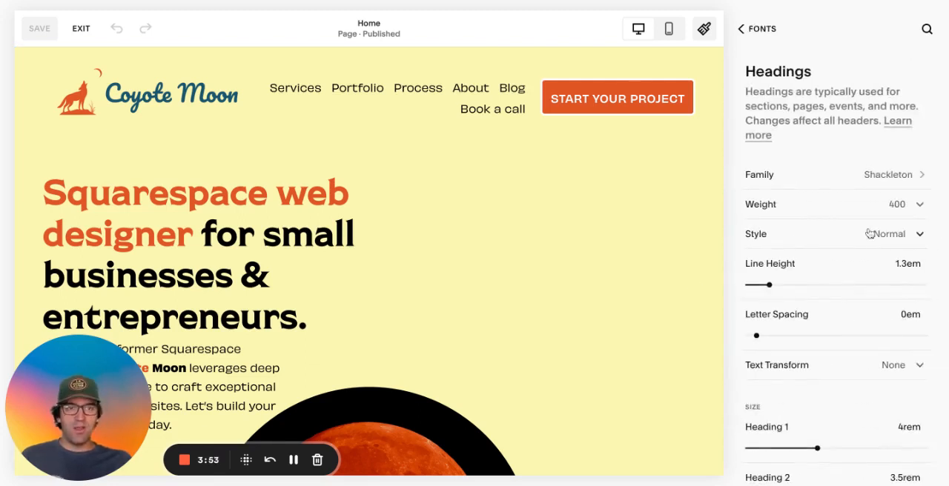
{"action": "left_click", "coordinate": [871, 186]}
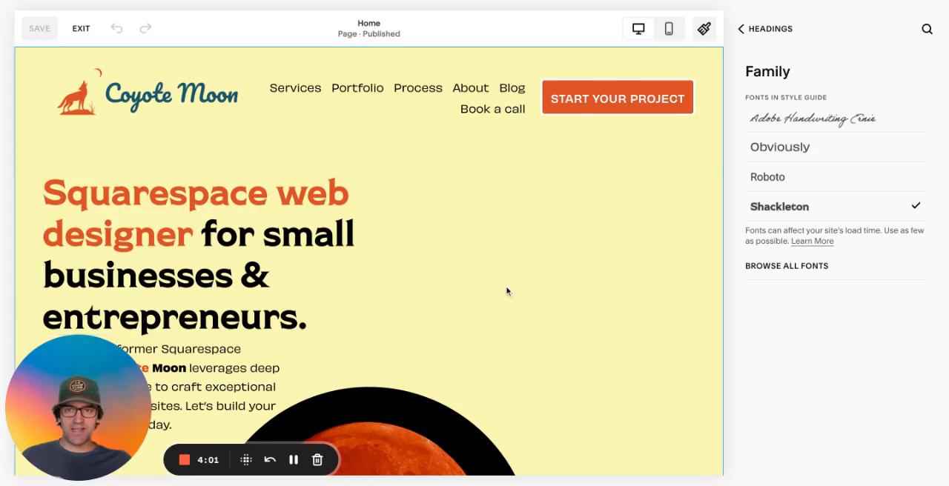
{"action": "left_click", "coordinate": [771, 268]}
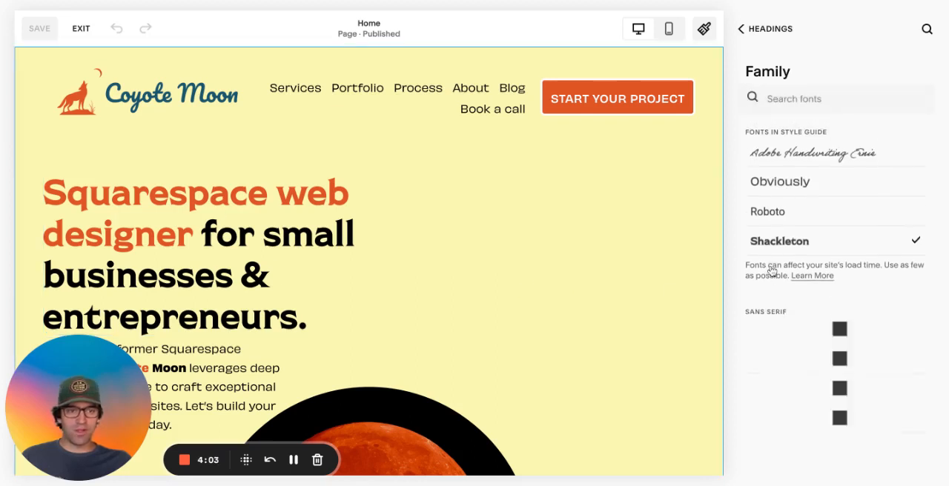
Examine the fonts available for the Headings family, from sans serif and serif to mono, and return to the Headings settings
{"action": "scroll", "coordinate": [762, 325], "scroll_direction": "down", "scroll_amount": 15}
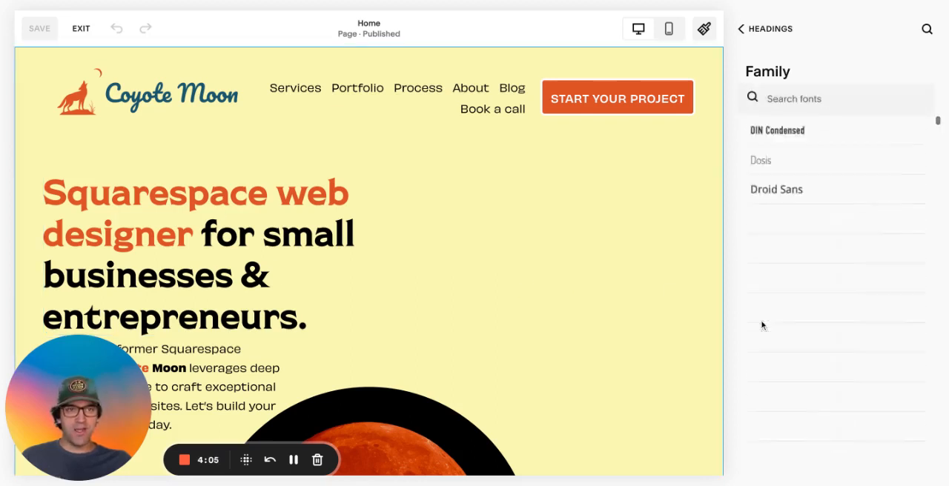
{"action": "scroll", "coordinate": [760, 328], "scroll_direction": "up", "scroll_amount": 15}
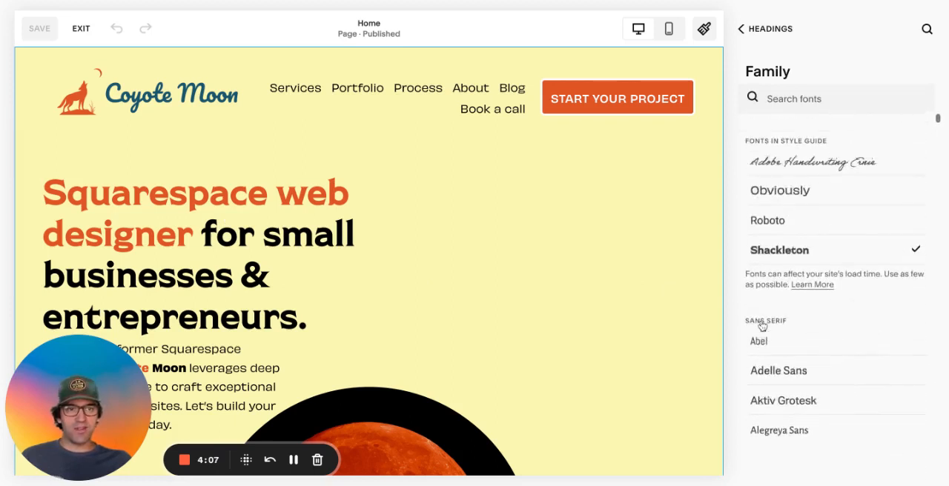
{"action": "scroll", "coordinate": [760, 328], "scroll_direction": "down", "scroll_amount": 17}
{"action": "scroll", "coordinate": [786, 311], "scroll_direction": "down", "scroll_amount": 5}
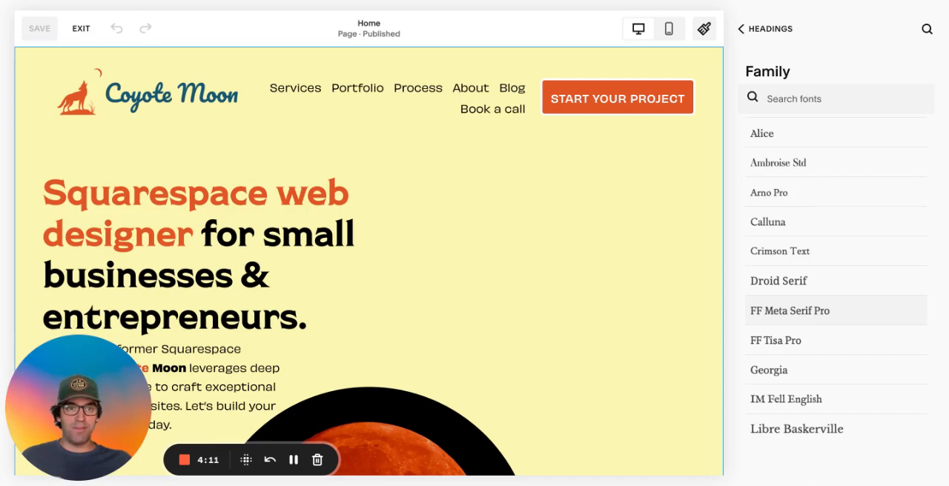
{"action": "scroll", "coordinate": [786, 310], "scroll_direction": "down", "scroll_amount": 8}
{"action": "scroll", "coordinate": [836, 296], "scroll_direction": "down", "scroll_amount": 8}
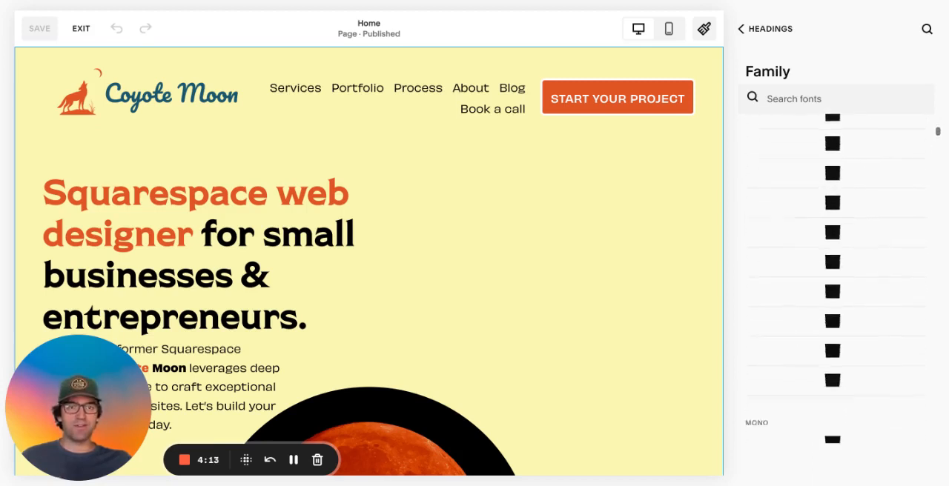
{"action": "scroll", "coordinate": [837, 297], "scroll_direction": "down", "scroll_amount": 5}
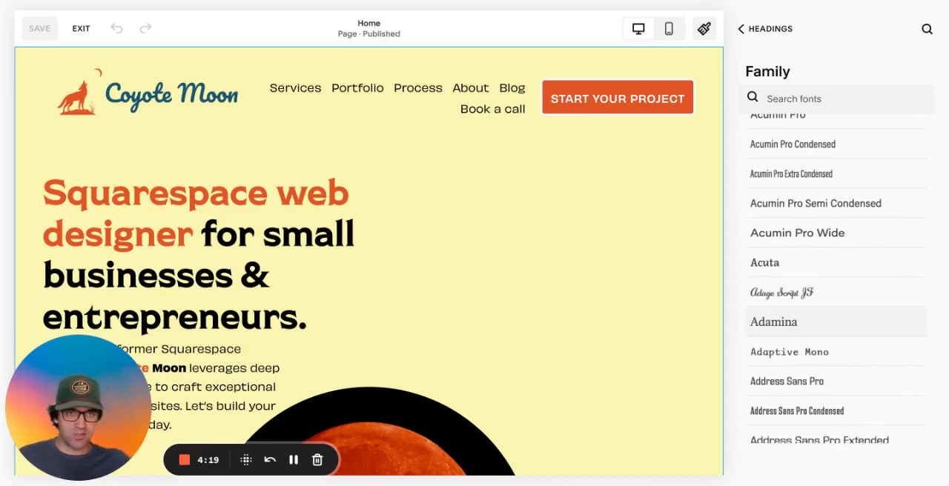
{"action": "scroll", "coordinate": [836, 297], "scroll_direction": "down", "scroll_amount": 5}
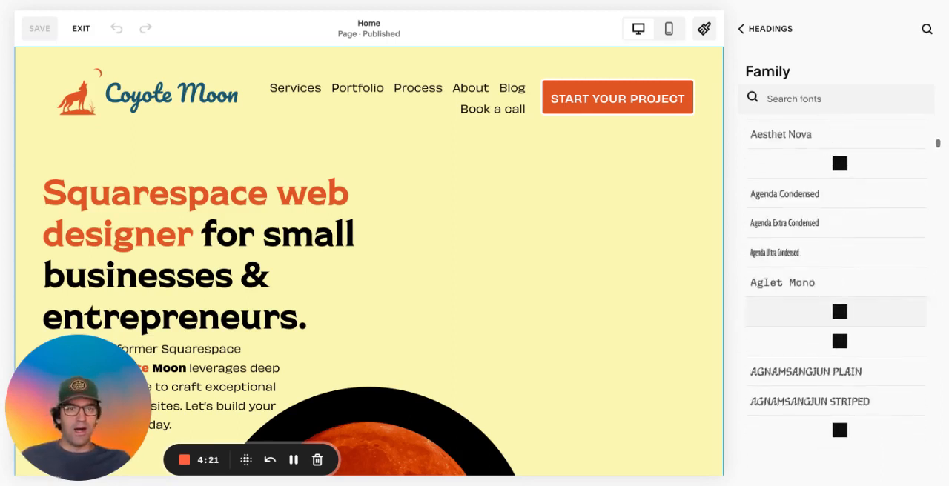
{"action": "scroll", "coordinate": [837, 297], "scroll_direction": "down", "scroll_amount": 10}
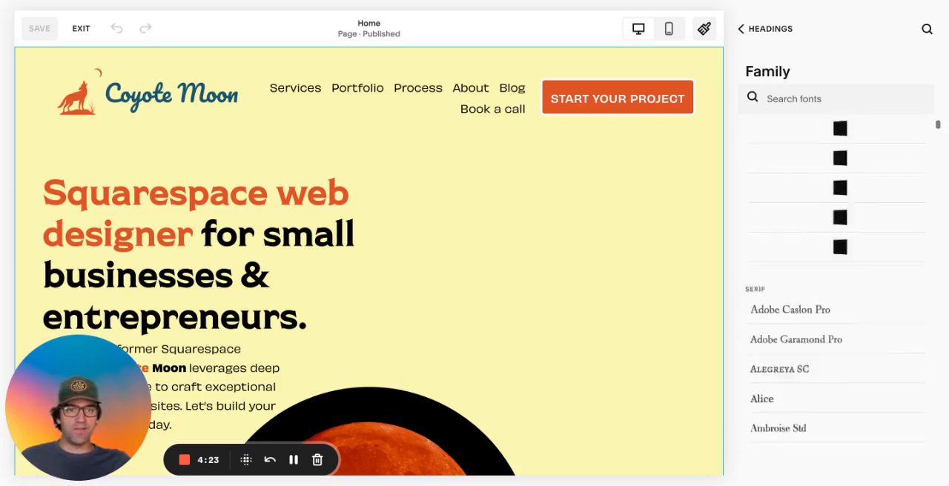
{"action": "scroll", "coordinate": [836, 342], "scroll_direction": "up", "scroll_amount": 15}
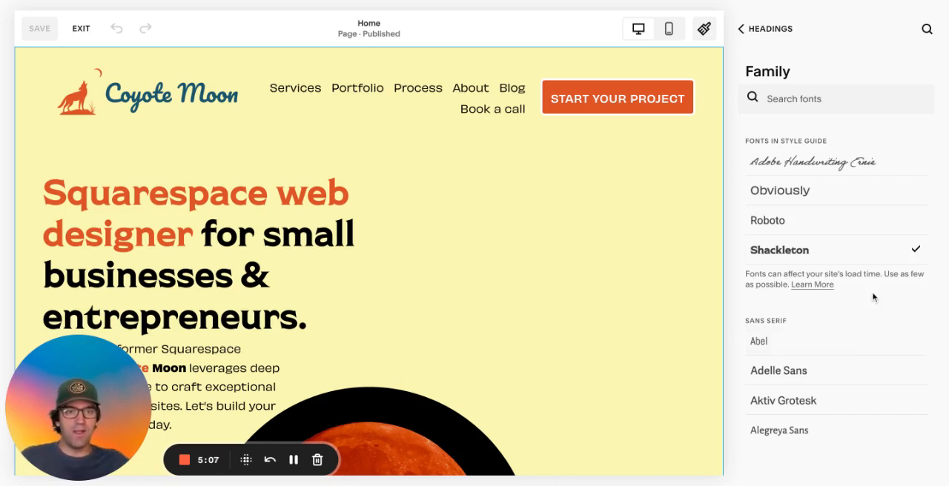
{"action": "left_click", "coordinate": [780, 43]}
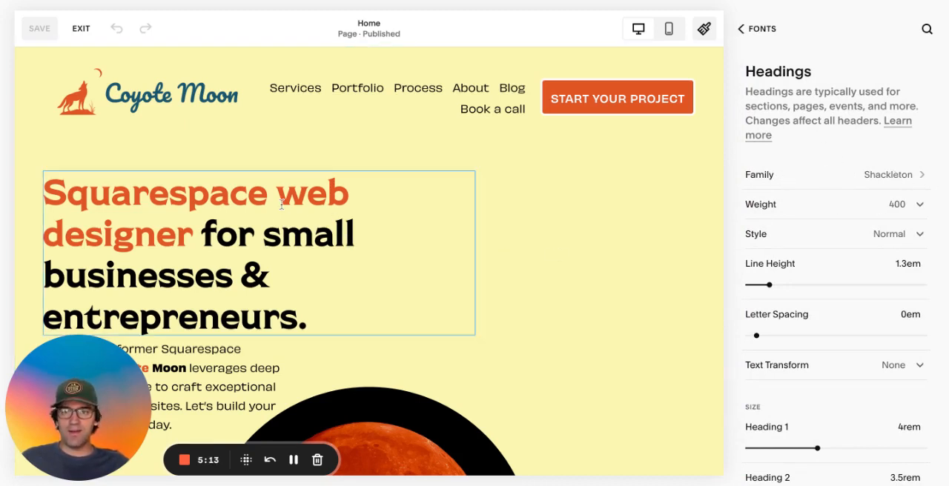
Check the weight choice for the Headings text style, try the Italic style and set it back to Normal
{"action": "left_click_drag", "start_coordinate": [247, 190], "coordinate": [235, 191]}
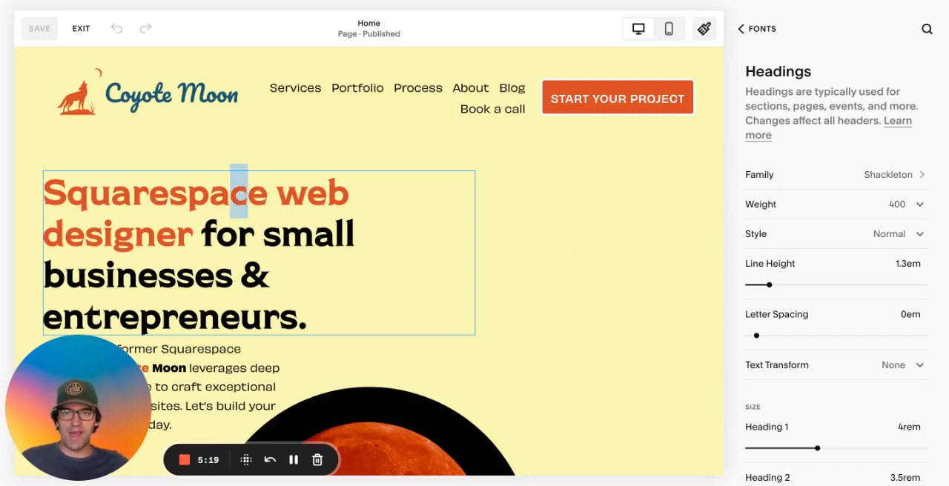
{"action": "left_click", "coordinate": [794, 213]}
{"action": "left_click", "coordinate": [794, 213]}
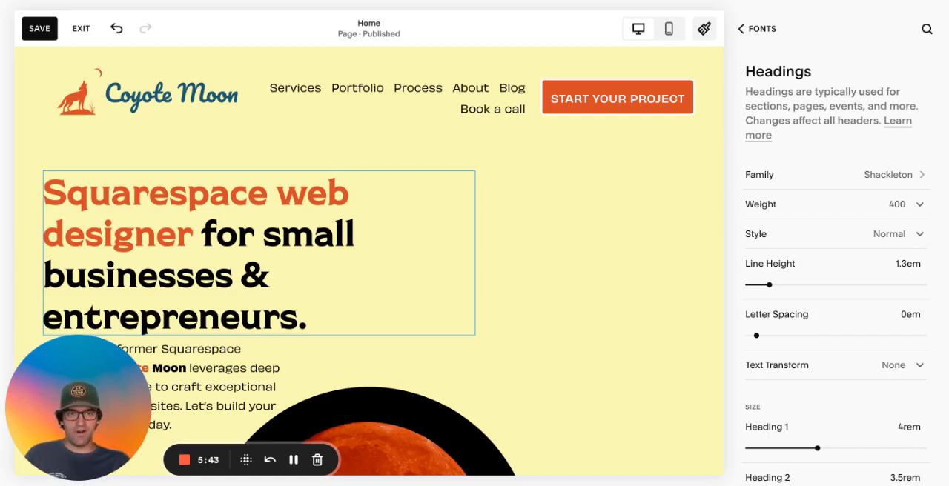
{"action": "left_click", "coordinate": [891, 236]}
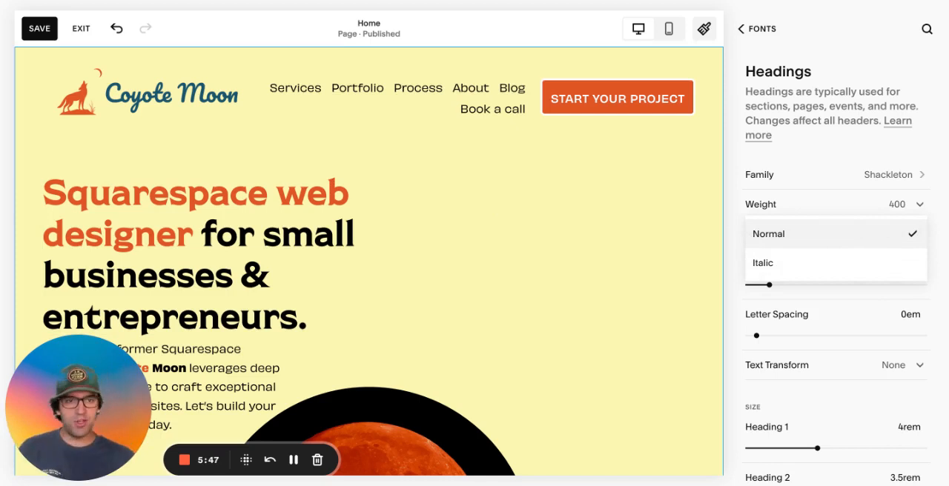
{"action": "left_click", "coordinate": [847, 264]}
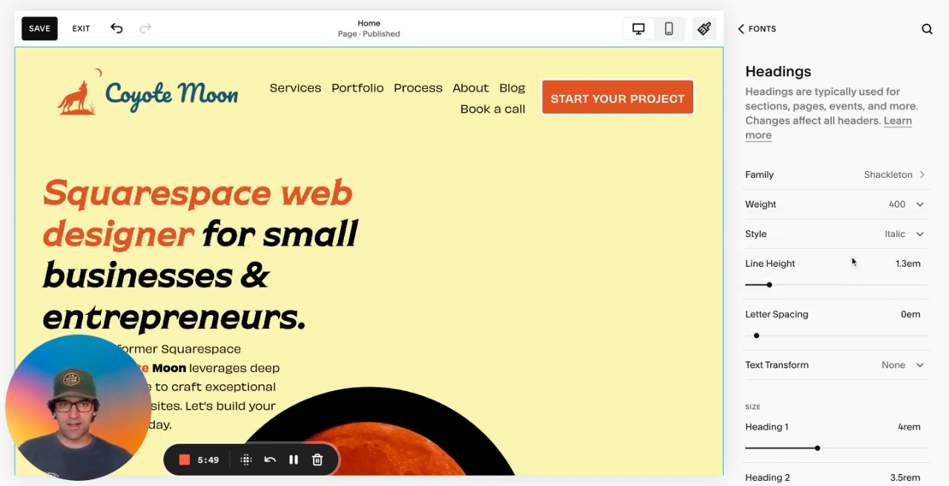
{"action": "left_click", "coordinate": [867, 239]}
{"action": "left_click", "coordinate": [860, 204]}
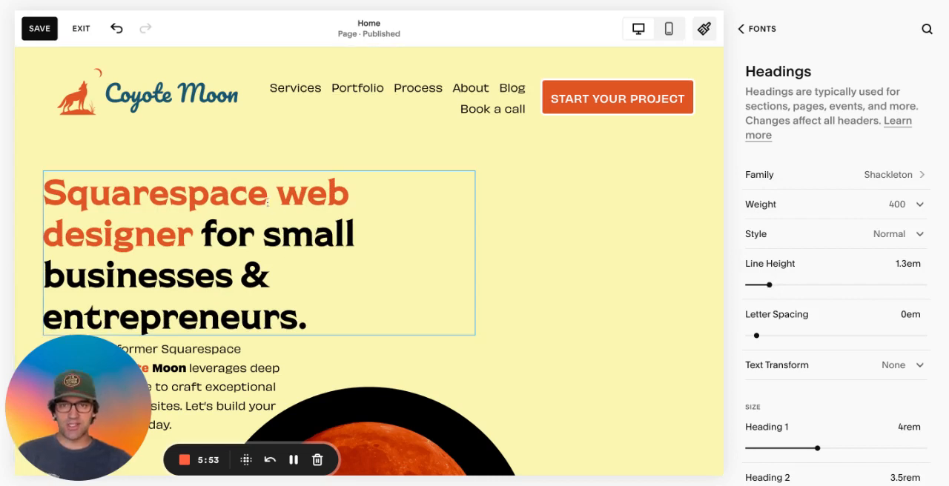
Try a Headings letter spacing of -0.05em and discard the unsaved changes
{"action": "left_click_drag", "start_coordinate": [768, 284], "coordinate": [769, 285]}
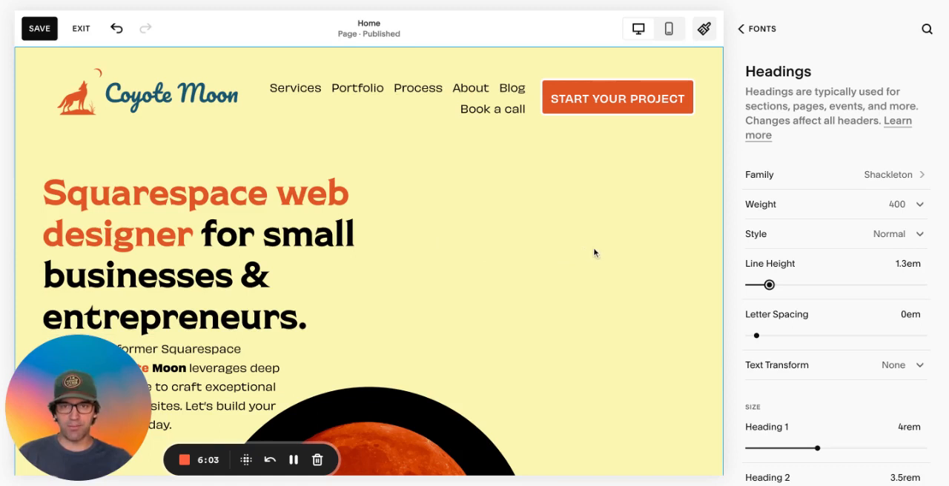
{"action": "scroll", "coordinate": [894, 265], "scroll_direction": "down", "scroll_amount": 1}
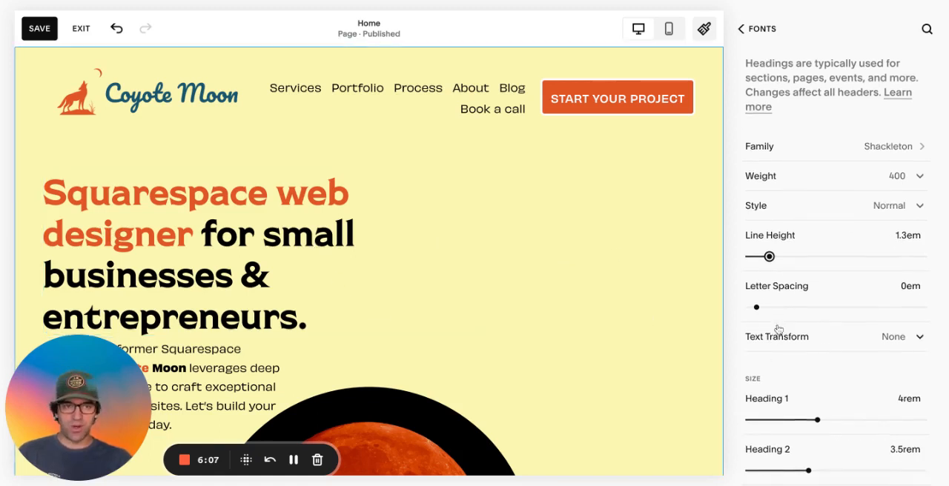
{"action": "left_click_drag", "start_coordinate": [756, 307], "coordinate": [752, 307]}
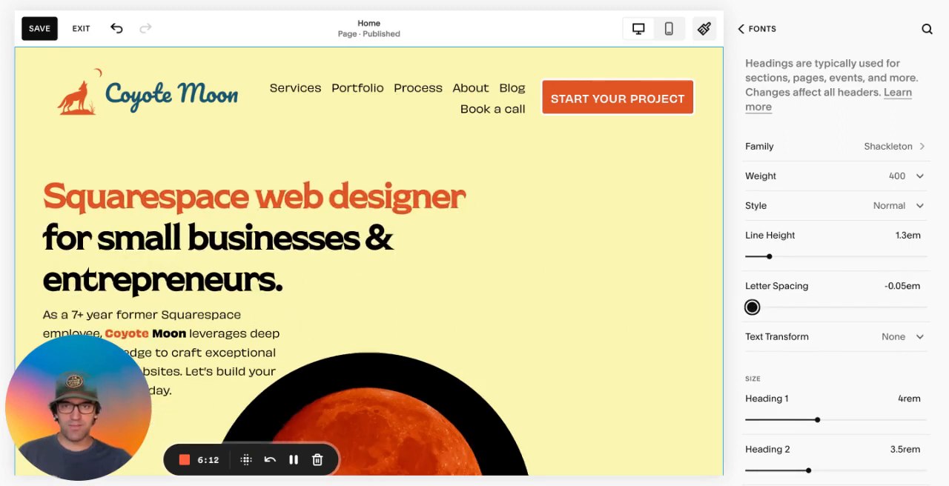
{"action": "left_click", "coordinate": [81, 28]}
{"action": "left_click", "coordinate": [258, 130]}
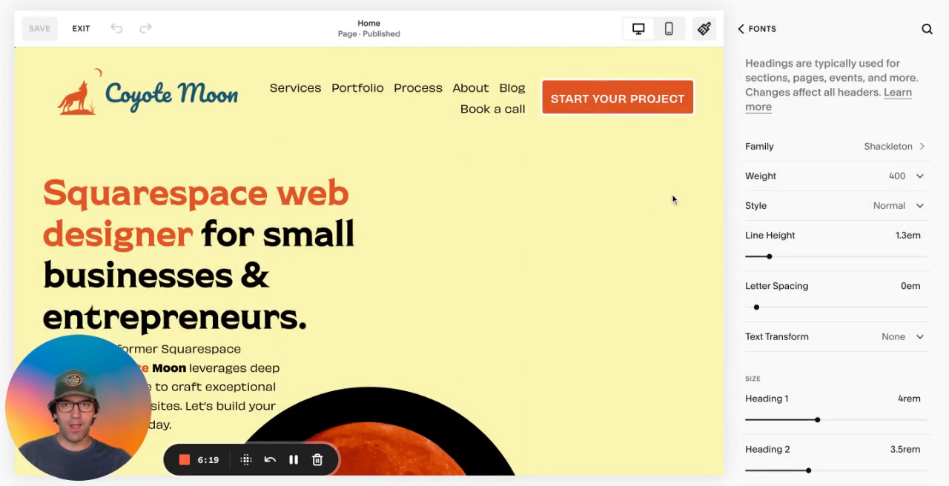
Try the Uppercase and Lowercase text transforms on the Headings style and set the transform back to None
{"action": "scroll", "coordinate": [856, 271], "scroll_direction": "down", "scroll_amount": 2}
{"action": "left_click", "coordinate": [905, 273]}
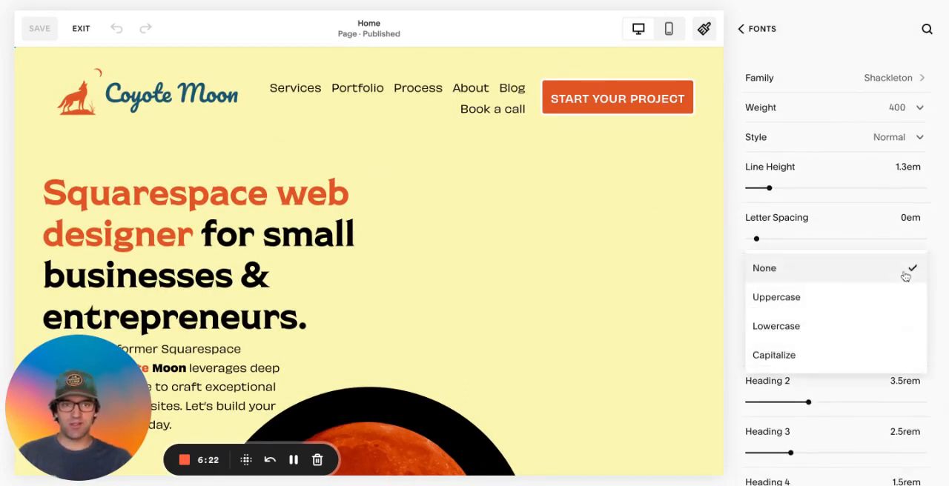
{"action": "left_click", "coordinate": [865, 297]}
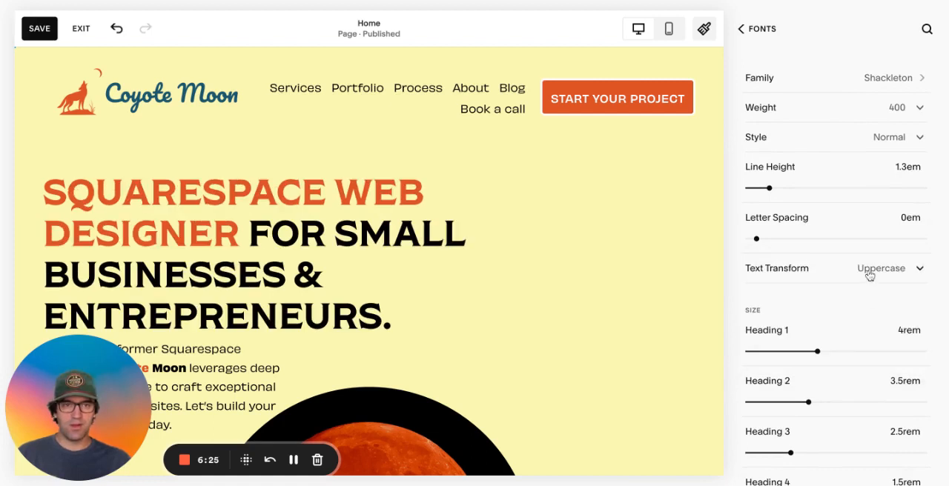
{"action": "left_click", "coordinate": [867, 272]}
{"action": "left_click", "coordinate": [852, 300]}
{"action": "left_click", "coordinate": [872, 272]}
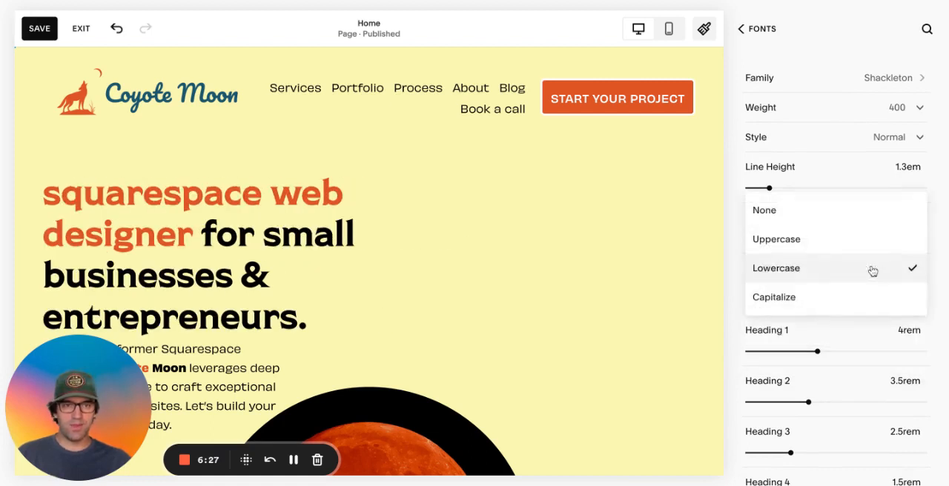
{"action": "left_click", "coordinate": [816, 215]}
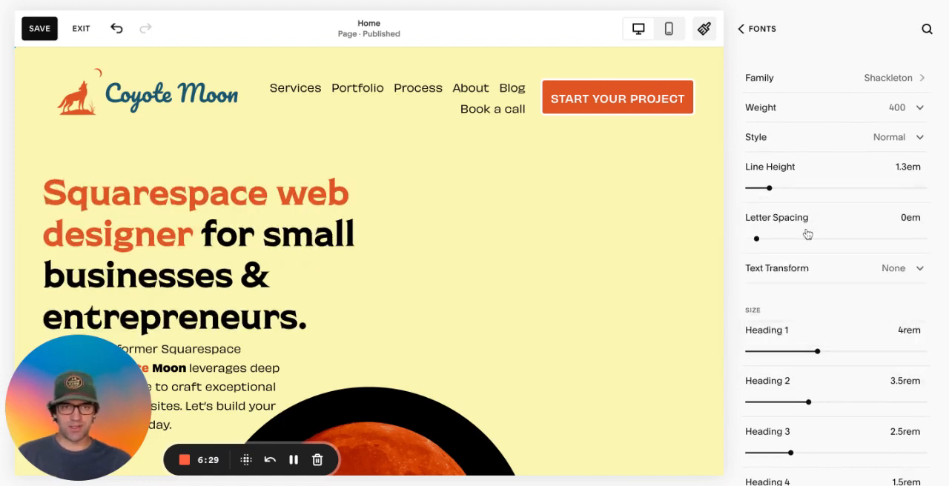
Examine the Heading 1 to Heading 4 sizes, compare them with the headings on the home page, and return to the Fonts settings
{"action": "scroll", "coordinate": [807, 235], "scroll_direction": "down", "scroll_amount": 2}
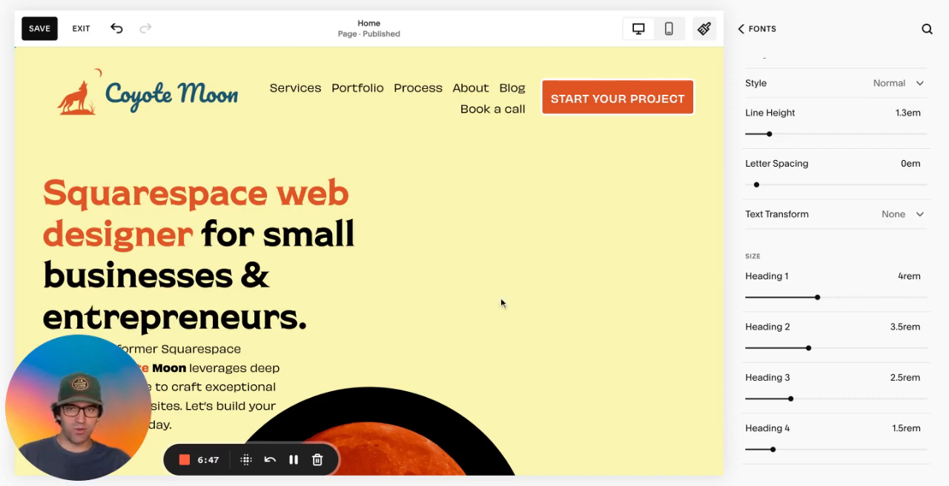
{"action": "scroll", "coordinate": [504, 303], "scroll_direction": "down", "scroll_amount": 10}
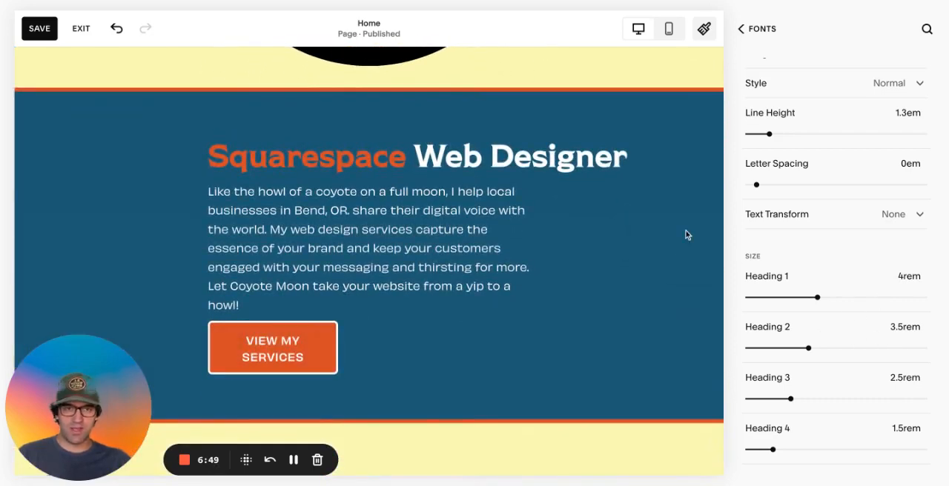
{"action": "scroll", "coordinate": [444, 259], "scroll_direction": "down", "scroll_amount": 1}
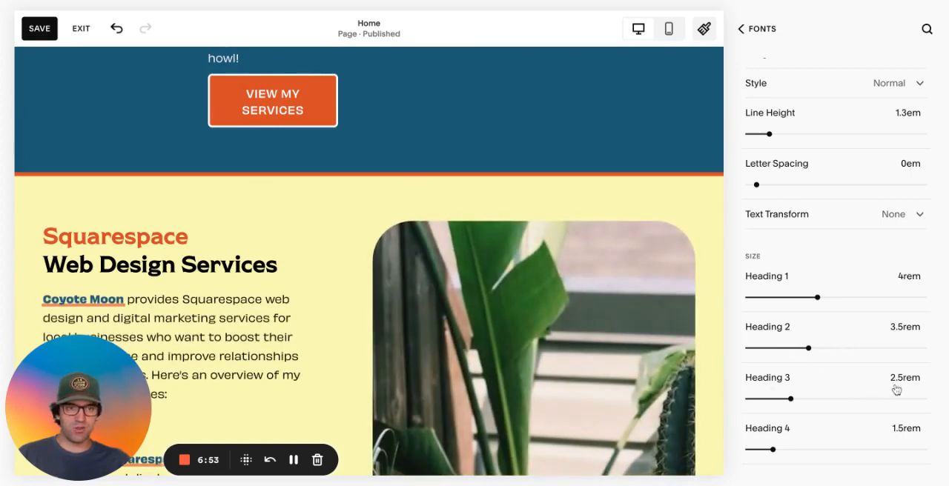
{"action": "scroll", "coordinate": [871, 385], "scroll_direction": "up", "scroll_amount": 2}
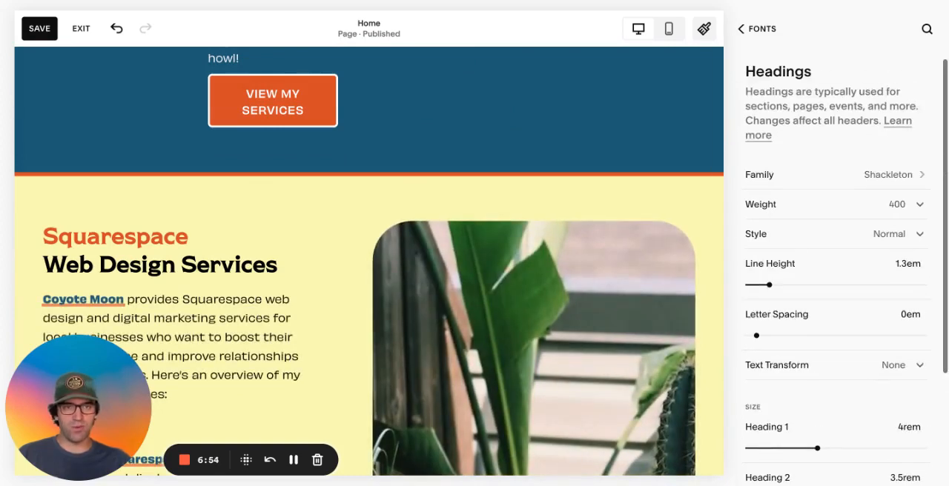
{"action": "left_click", "coordinate": [754, 30]}
{"action": "scroll", "coordinate": [477, 155], "scroll_direction": "up", "scroll_amount": 4}
{"action": "scroll", "coordinate": [477, 154], "scroll_direction": "up", "scroll_amount": 6}
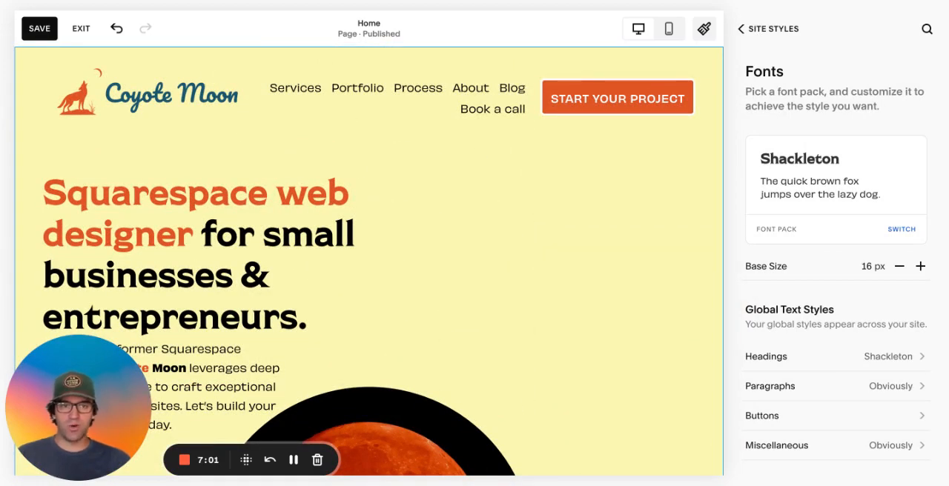
{"action": "left_click", "coordinate": [901, 357]}
{"action": "scroll", "coordinate": [845, 300], "scroll_direction": "down", "scroll_amount": 2}
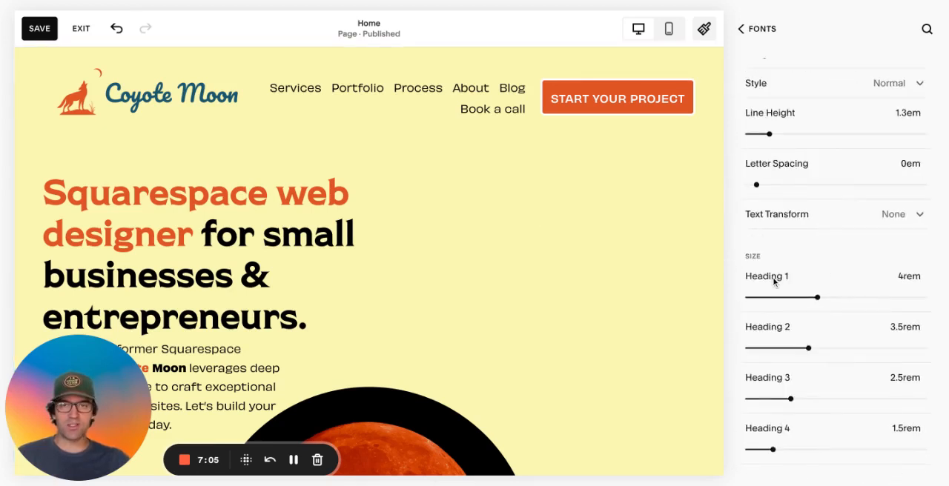
{"action": "scroll", "coordinate": [775, 282], "scroll_direction": "up", "scroll_amount": 2}
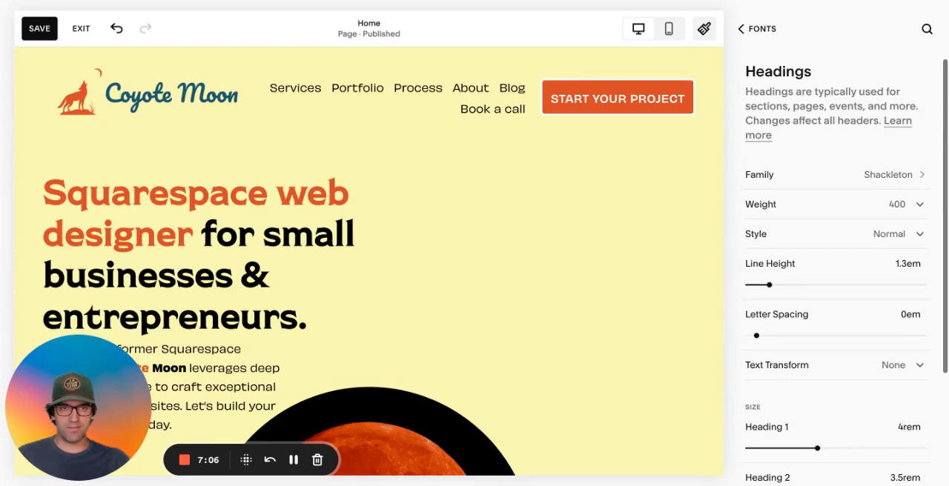
{"action": "left_click", "coordinate": [742, 29]}
Open the global Paragraphs text style, examine its settings and paragraph sizes beside the home page text, and return to the Fonts settings
{"action": "scroll", "coordinate": [836, 205], "scroll_direction": "down", "scroll_amount": 3}
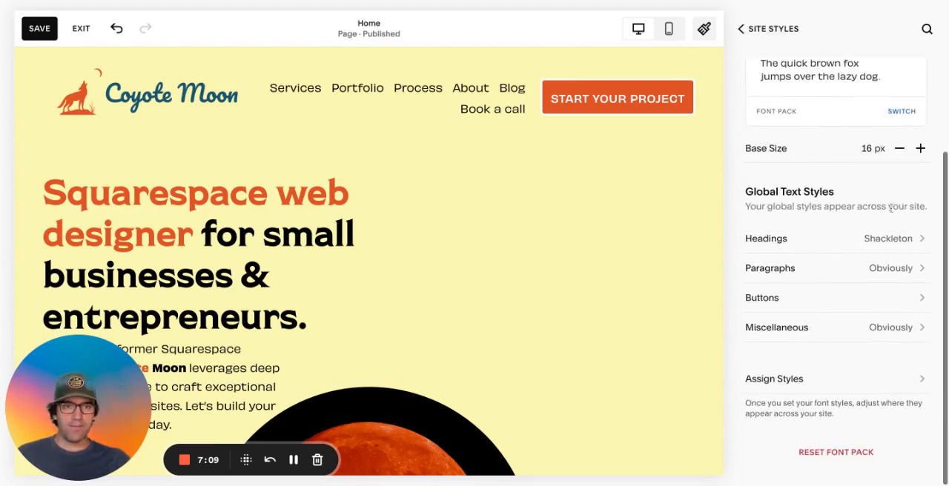
{"action": "left_click", "coordinate": [911, 274]}
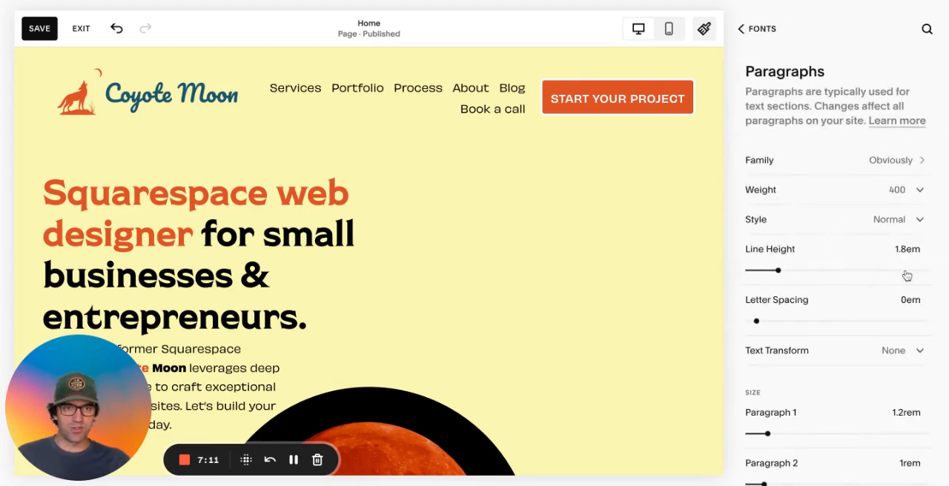
{"action": "scroll", "coordinate": [334, 346], "scroll_direction": "down", "scroll_amount": 2}
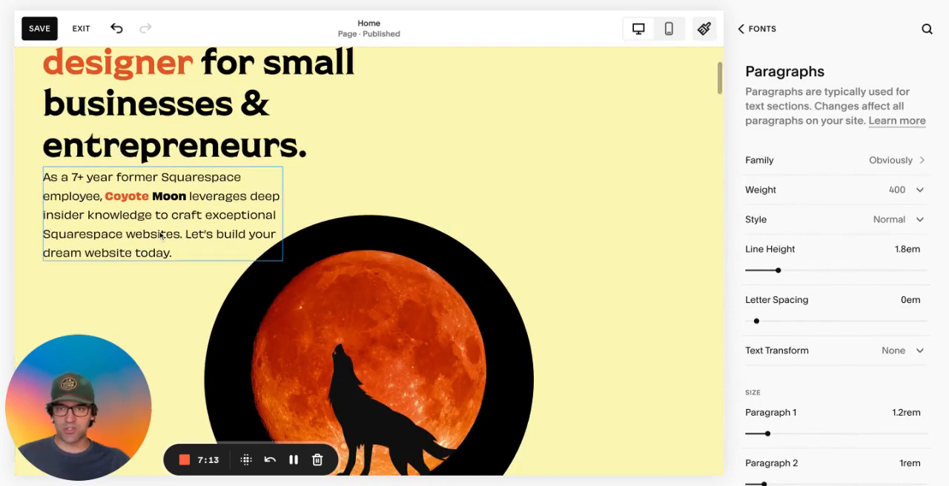
{"action": "scroll", "coordinate": [783, 275], "scroll_direction": "down", "scroll_amount": 1}
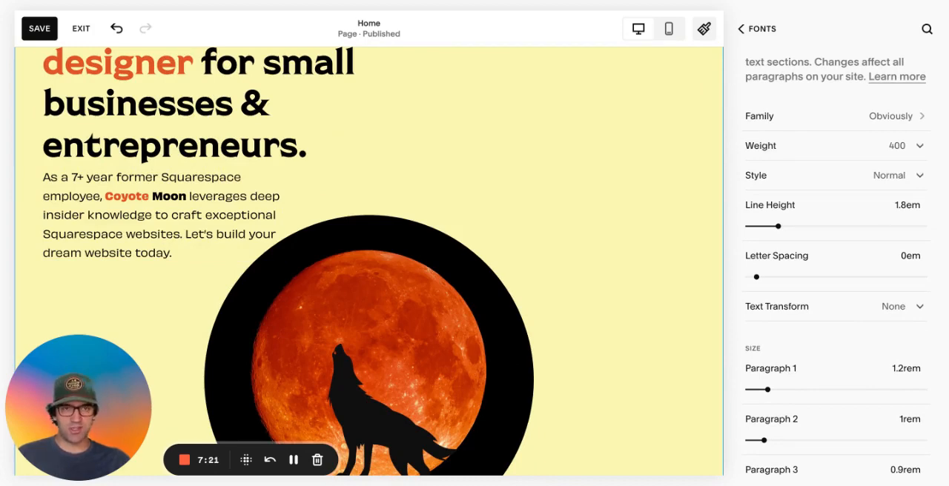
{"action": "left_click", "coordinate": [740, 29]}
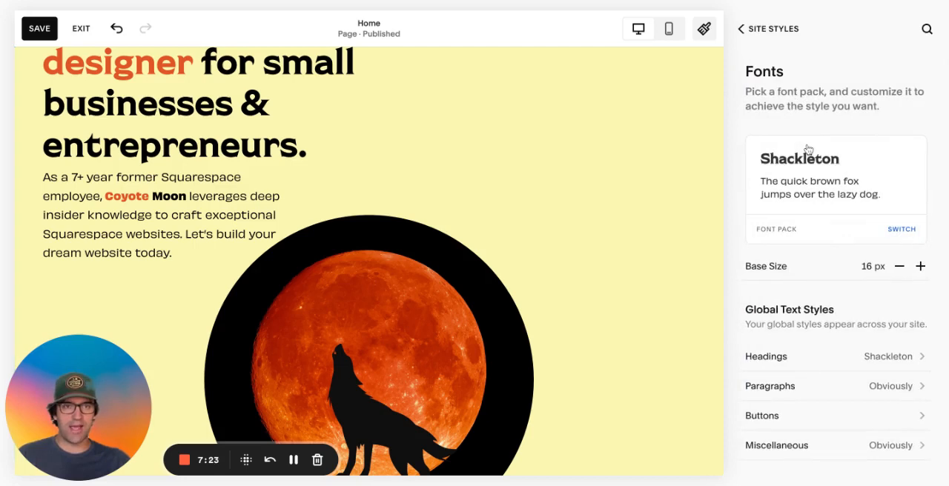
Open the global Buttons text style and locate the buttons it affects on the home page
{"action": "scroll", "coordinate": [805, 152], "scroll_direction": "down", "scroll_amount": 1}
{"action": "scroll", "coordinate": [808, 149], "scroll_direction": "down", "scroll_amount": 1}
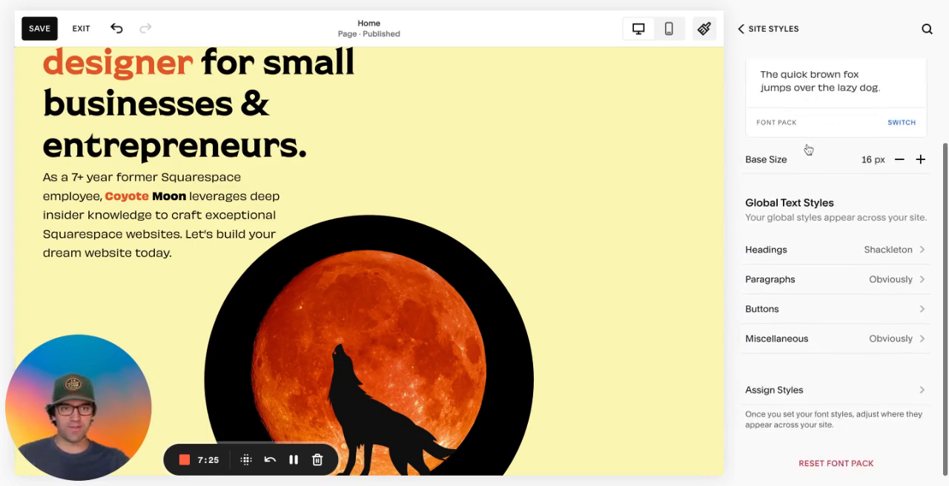
{"action": "left_click", "coordinate": [843, 313]}
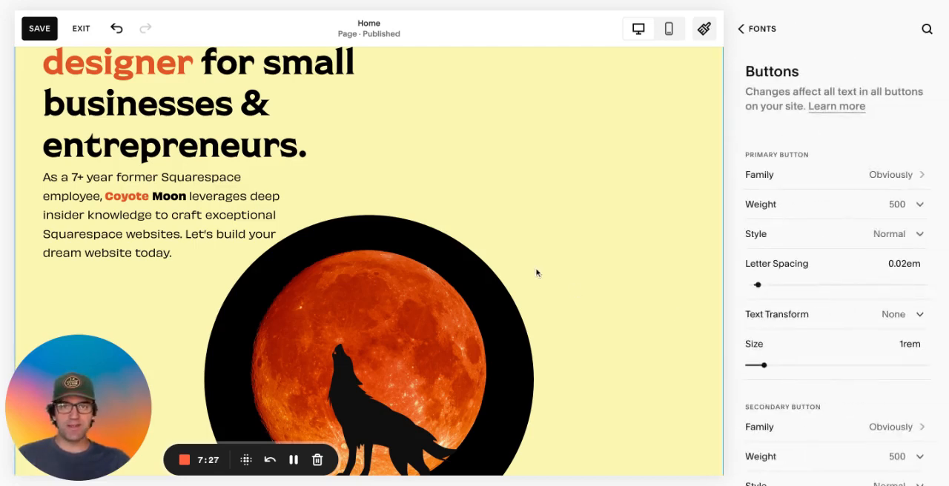
{"action": "scroll", "coordinate": [538, 273], "scroll_direction": "up", "scroll_amount": 3}
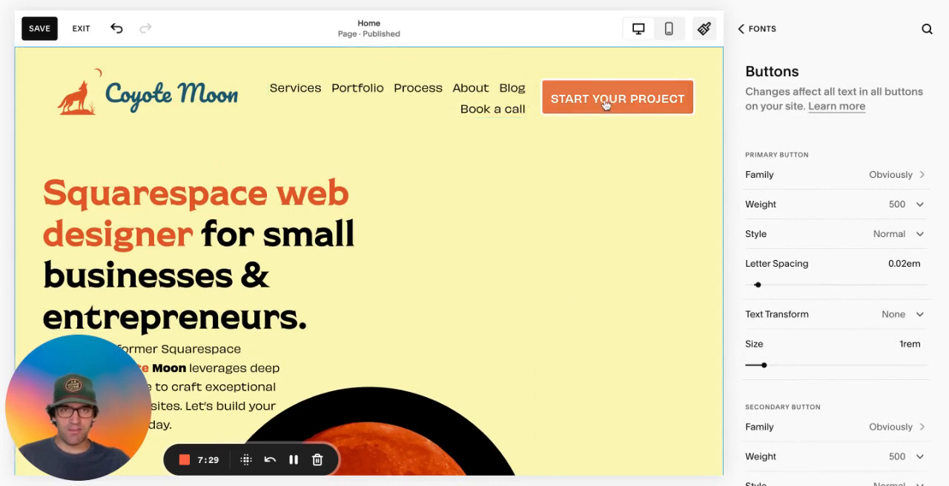
{"action": "scroll", "coordinate": [457, 255], "scroll_direction": "down", "scroll_amount": 5}
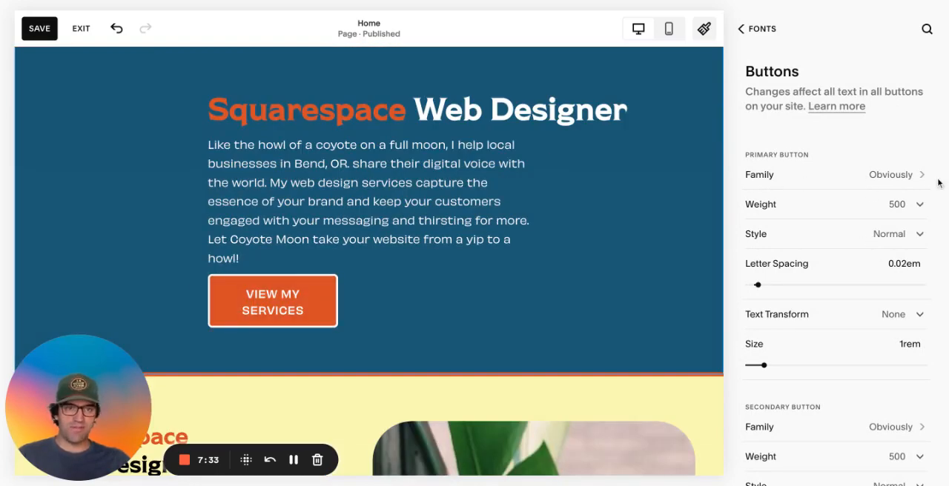
Try weight 900 for the primary button text, set it back to 500 and look over the remaining button font settings
{"action": "left_click", "coordinate": [863, 207]}
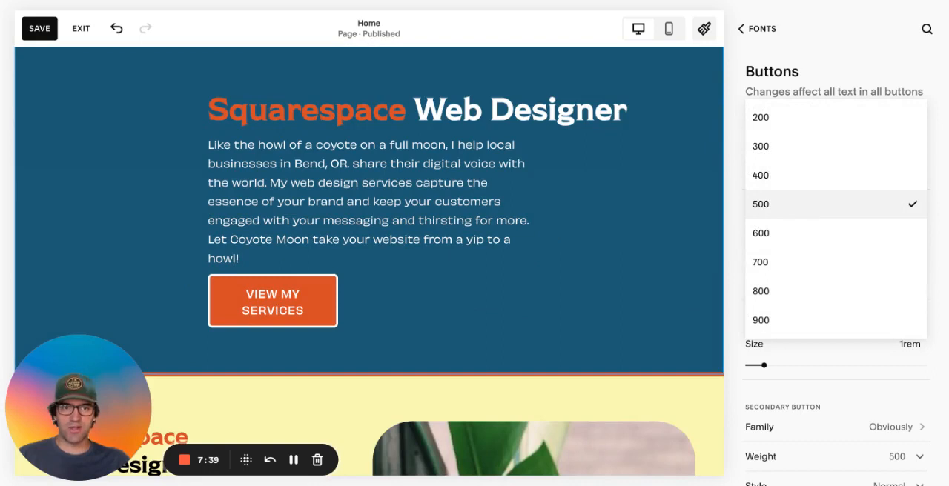
{"action": "left_click", "coordinate": [803, 320]}
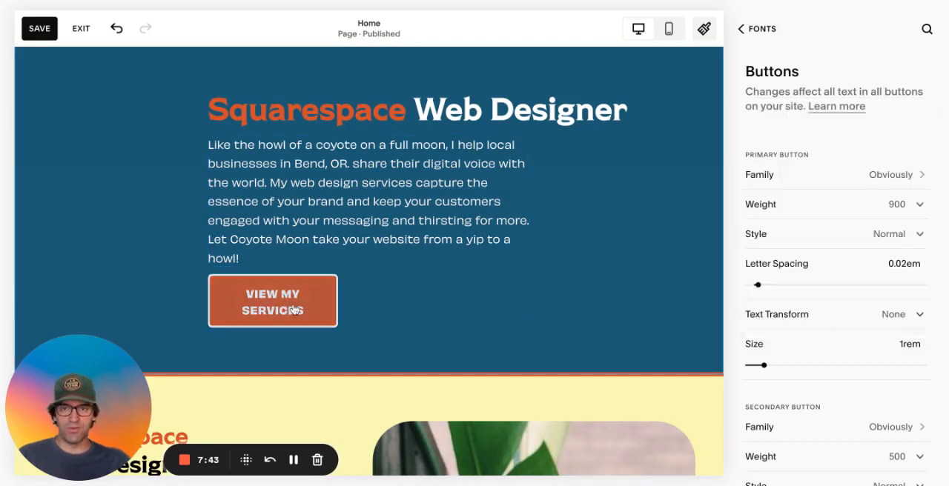
{"action": "left_click", "coordinate": [854, 212]}
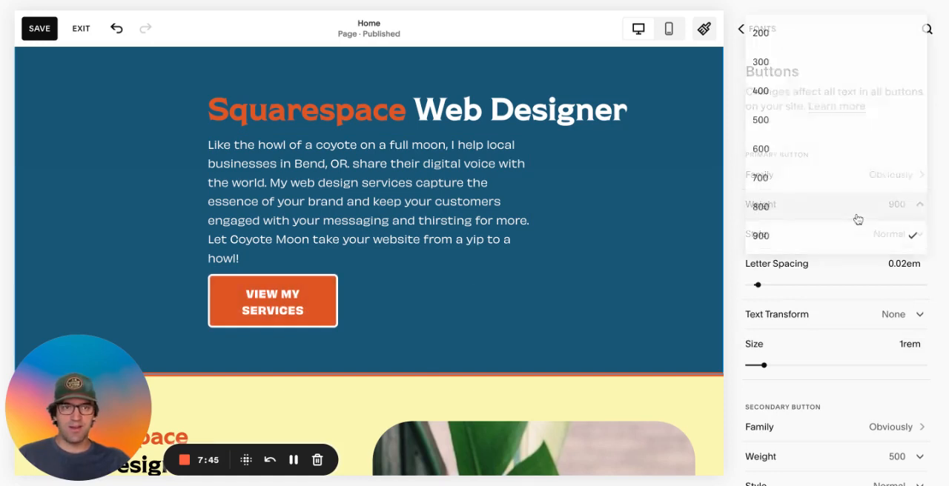
{"action": "left_click", "coordinate": [845, 120]}
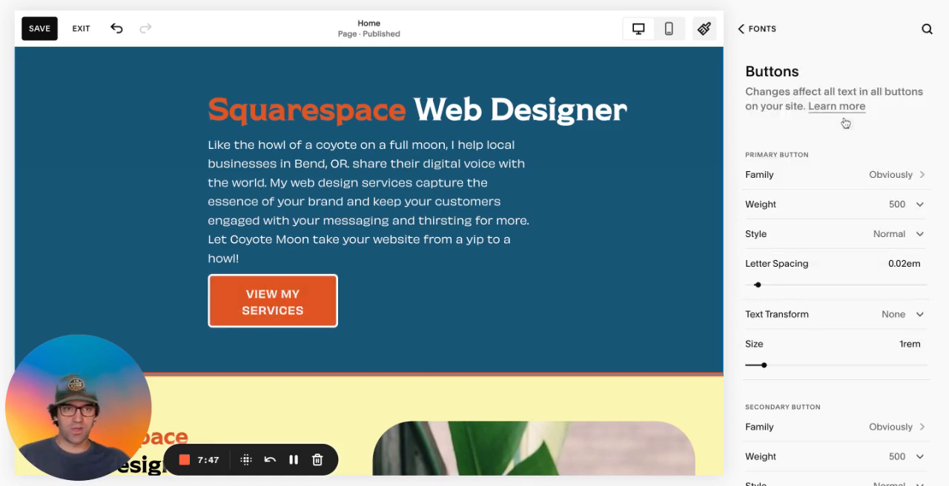
{"action": "scroll", "coordinate": [854, 184], "scroll_direction": "down", "scroll_amount": 1}
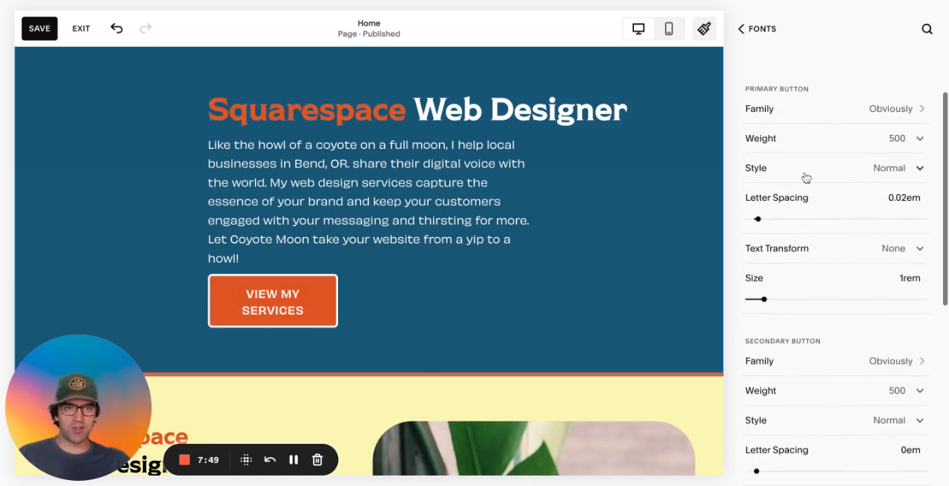
{"action": "scroll", "coordinate": [797, 180], "scroll_direction": "down", "scroll_amount": 1}
{"action": "scroll", "coordinate": [821, 244], "scroll_direction": "up", "scroll_amount": 2}
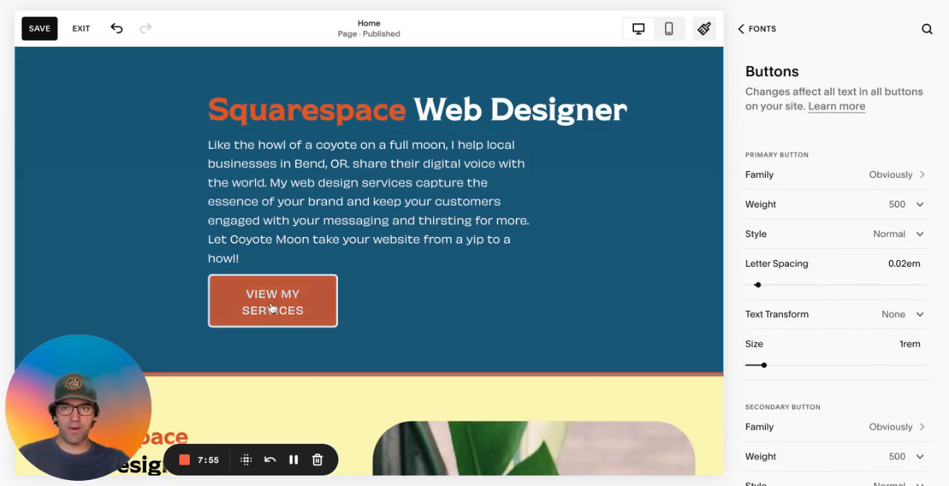
Finish reviewing the button text settings, examine the global Miscellaneous text style, and return to the Fonts settings
{"action": "scroll", "coordinate": [871, 304], "scroll_direction": "down", "scroll_amount": 1}
{"action": "scroll", "coordinate": [871, 304], "scroll_direction": "down", "scroll_amount": 3}
{"action": "scroll", "coordinate": [864, 334], "scroll_direction": "up", "scroll_amount": 5}
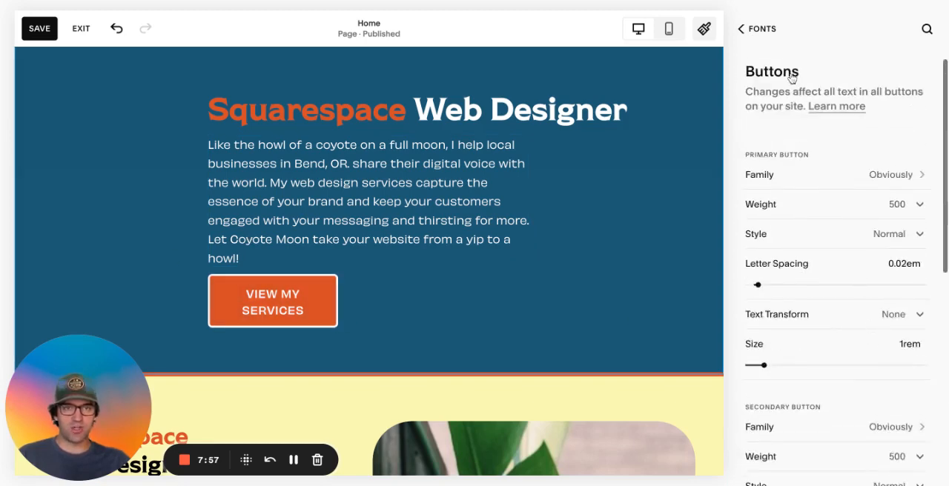
{"action": "left_click", "coordinate": [762, 31]}
{"action": "scroll", "coordinate": [866, 242], "scroll_direction": "down", "scroll_amount": 3}
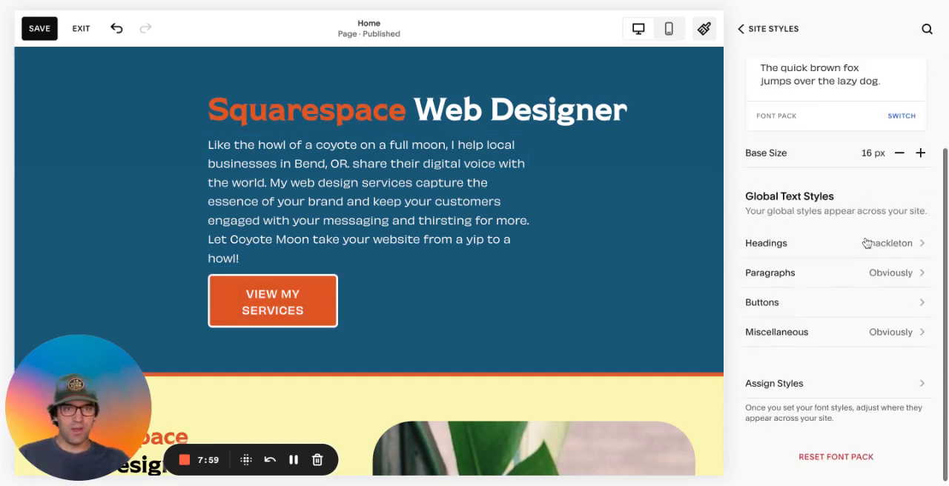
{"action": "left_click", "coordinate": [802, 338]}
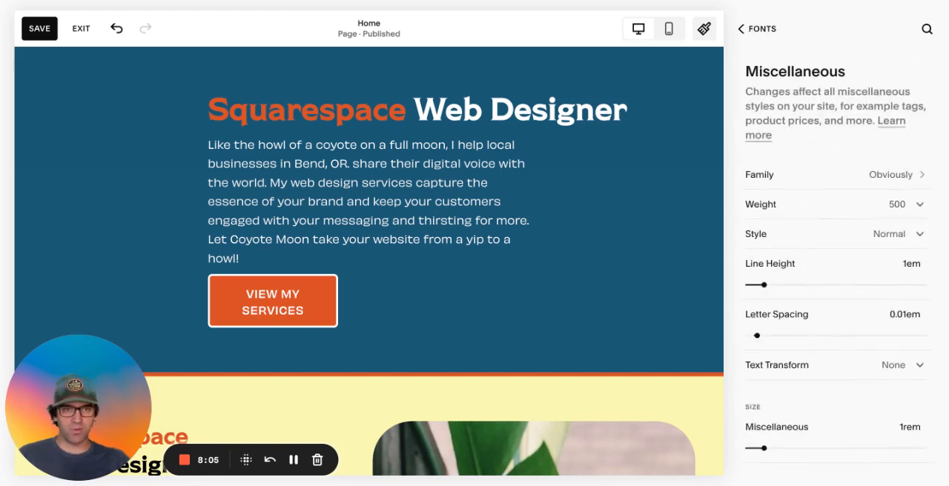
{"action": "left_click", "coordinate": [775, 31]}
{"action": "scroll", "coordinate": [789, 131], "scroll_direction": "down", "scroll_amount": 2}
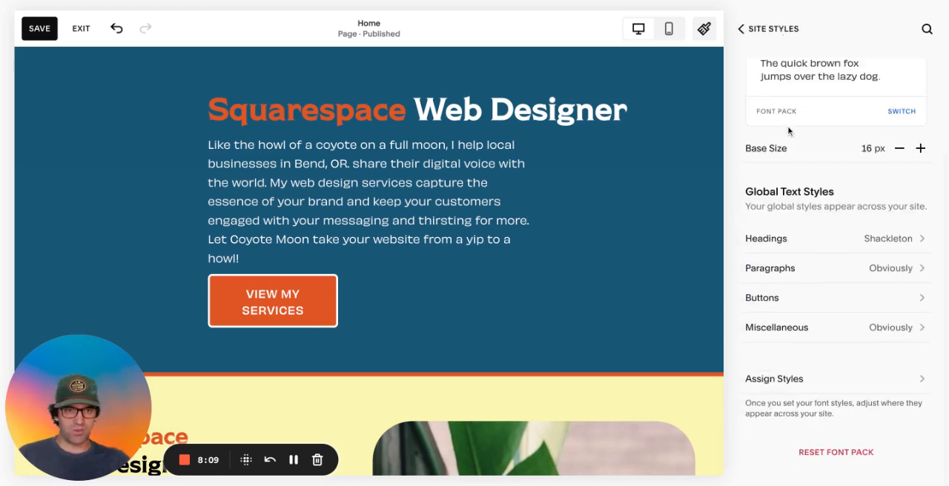
Examine which global text style each site element uses in Assign Styles, and return to the Site Styles overview
{"action": "left_click", "coordinate": [816, 387]}
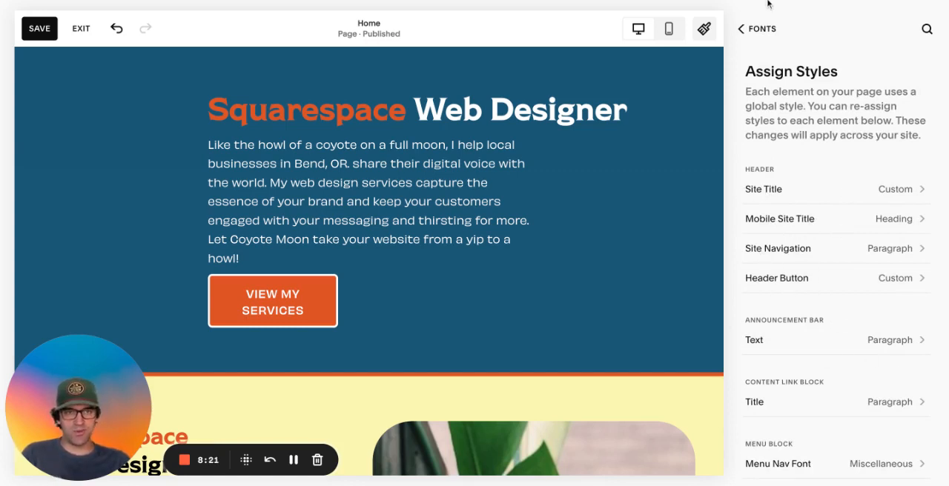
{"action": "left_click", "coordinate": [762, 30]}
{"action": "left_click", "coordinate": [756, 29]}
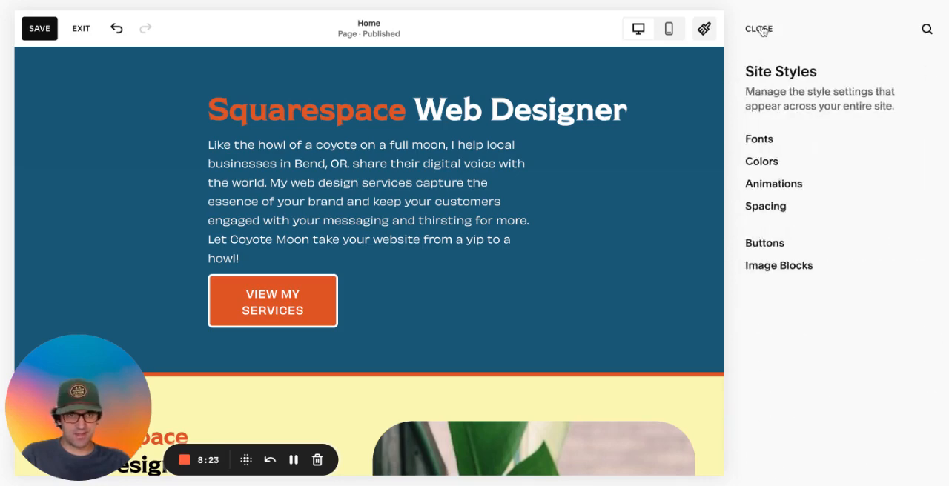
{"action": "scroll", "coordinate": [565, 191], "scroll_direction": "up", "scroll_amount": 10}
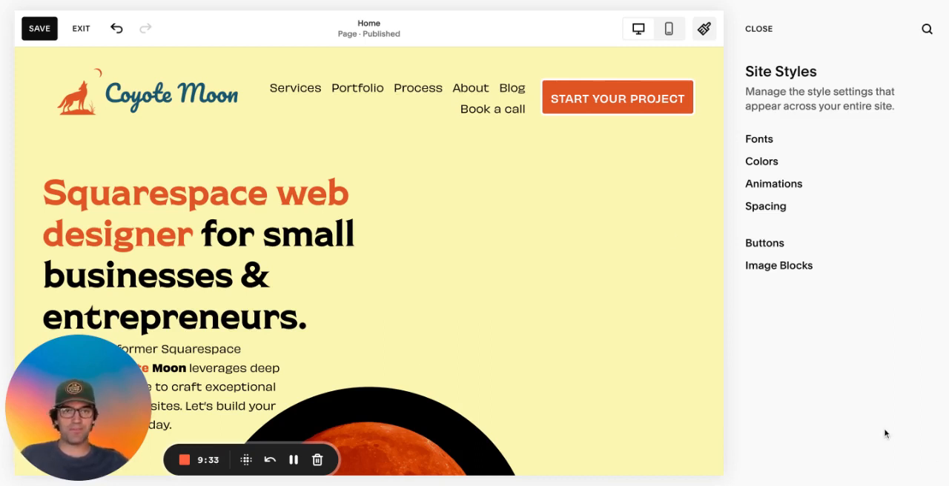
Open the site-wide Colors settings and compare the five palette colors with the section backgrounds, headings and text on the home page
{"action": "left_click", "coordinate": [761, 162]}
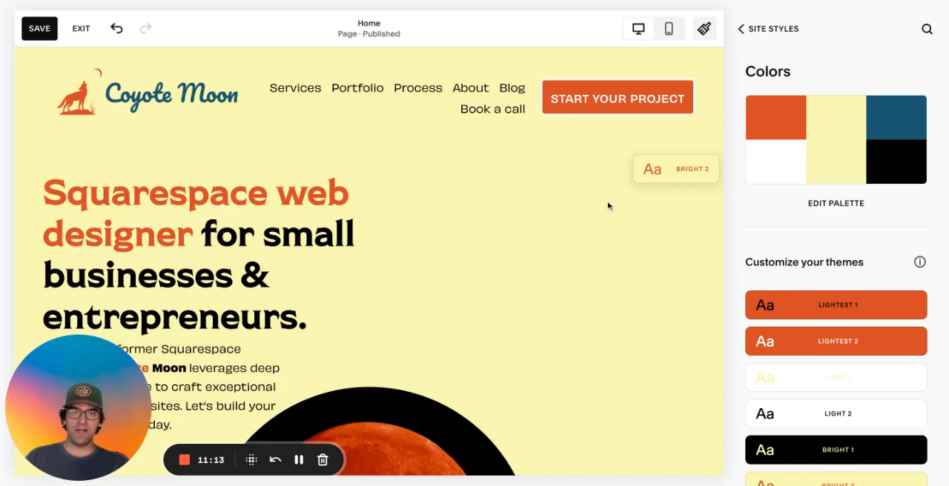
{"action": "scroll", "coordinate": [605, 210], "scroll_direction": "down", "scroll_amount": 5}
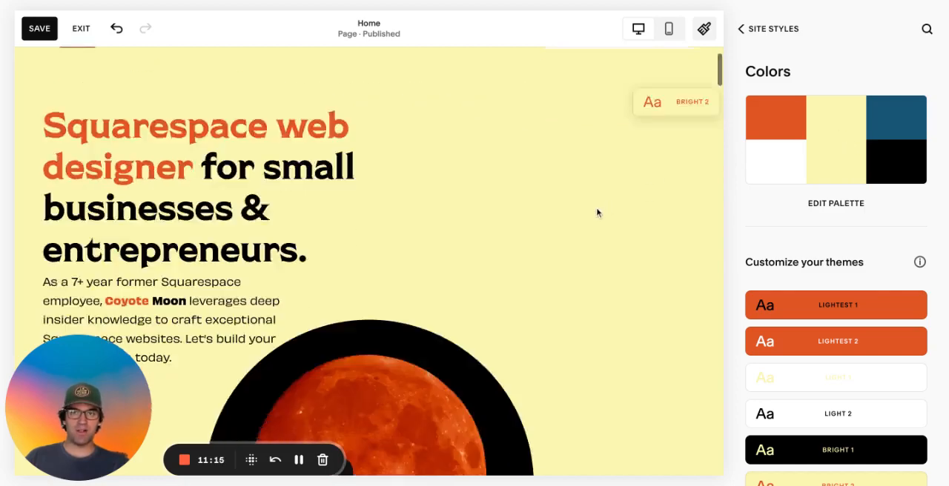
{"action": "scroll", "coordinate": [598, 212], "scroll_direction": "up", "scroll_amount": 5}
{"action": "scroll", "coordinate": [598, 212], "scroll_direction": "down", "scroll_amount": 6}
{"action": "scroll", "coordinate": [598, 213], "scroll_direction": "down", "scroll_amount": 3}
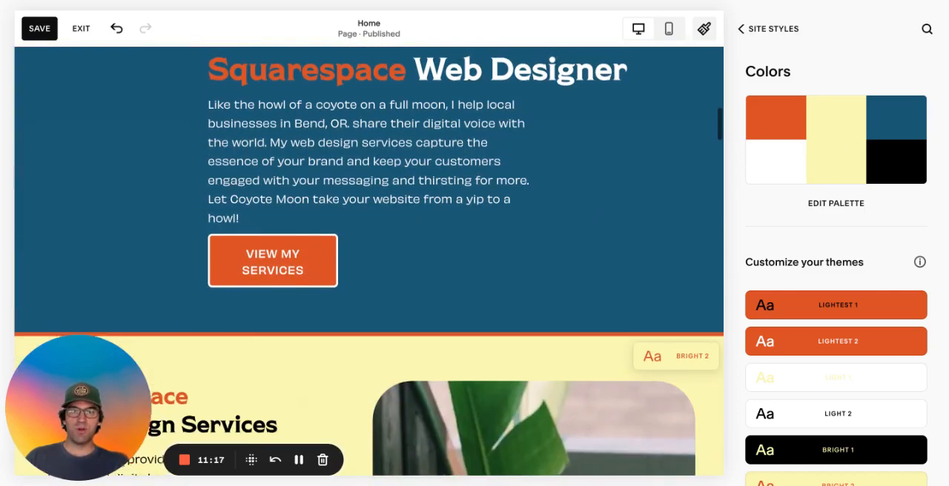
{"action": "scroll", "coordinate": [637, 275], "scroll_direction": "up", "scroll_amount": 1}
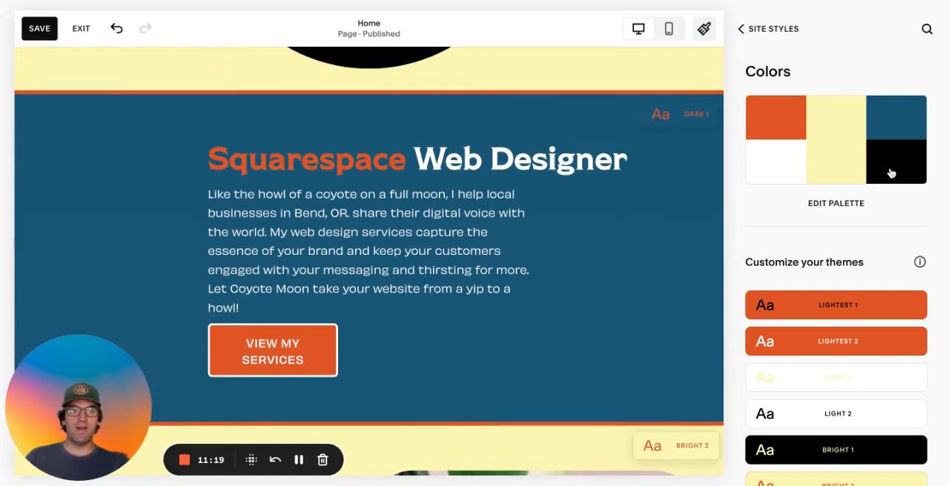
{"action": "scroll", "coordinate": [598, 210], "scroll_direction": "down", "scroll_amount": 5}
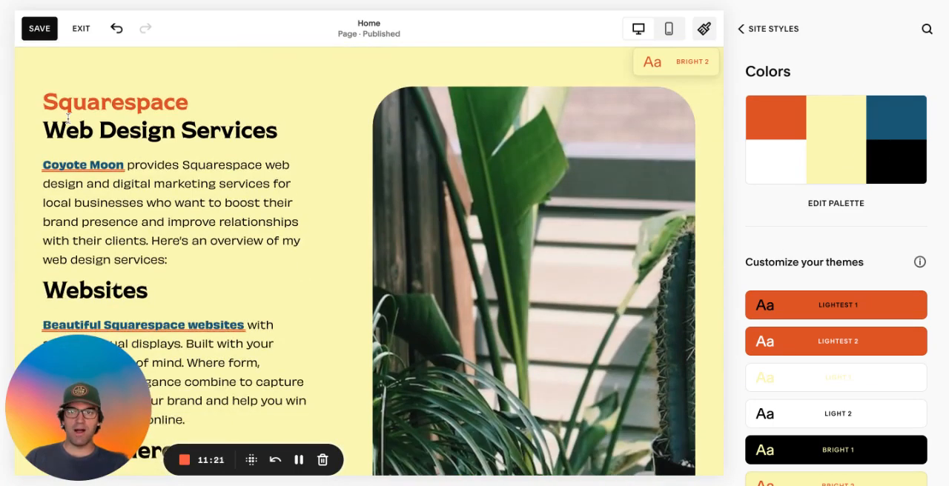
{"action": "left_click_drag", "start_coordinate": [43, 129], "coordinate": [264, 138]}
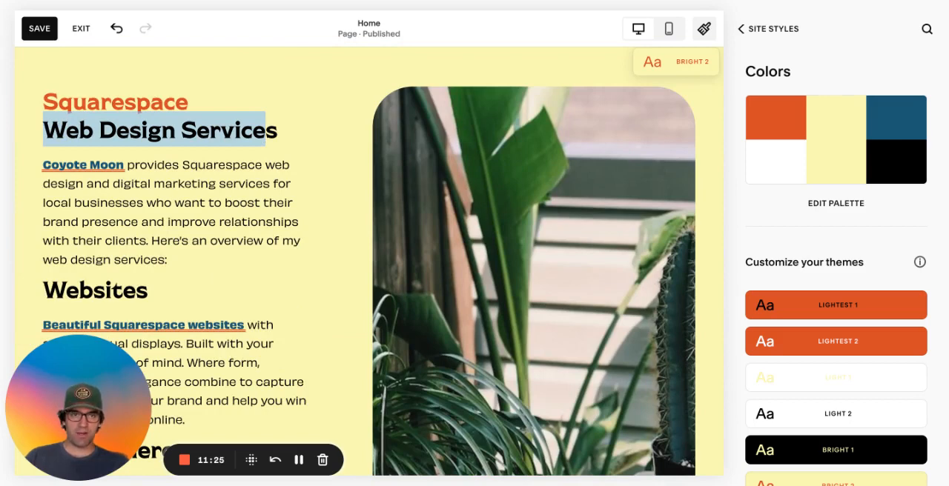
{"action": "left_click", "coordinate": [265, 138]}
Open the palette for editing, inspect the orange swatch and its available color code formats, and return to the Colors settings
{"action": "left_click", "coordinate": [835, 205]}
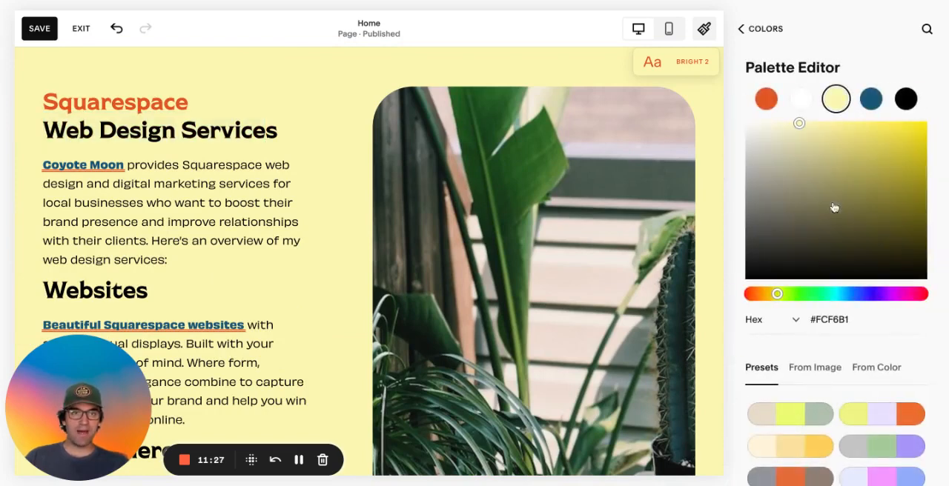
{"action": "left_click", "coordinate": [768, 103]}
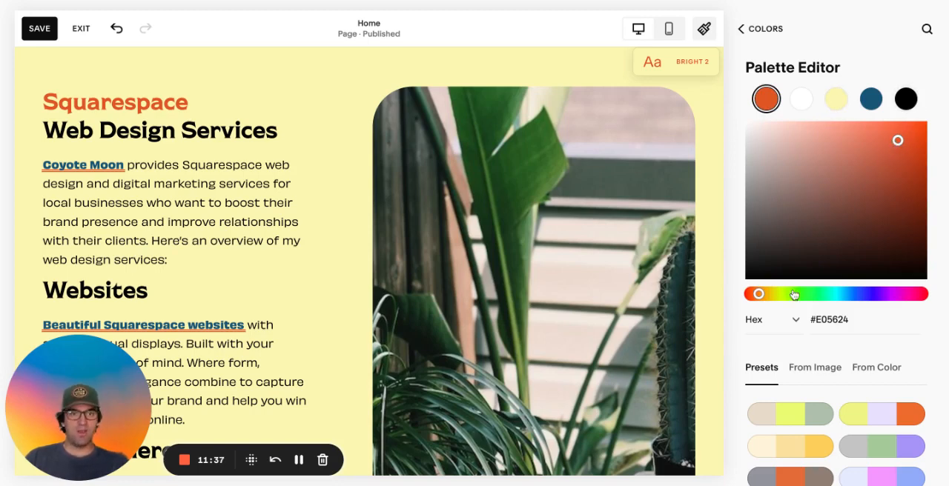
{"action": "left_click", "coordinate": [758, 320]}
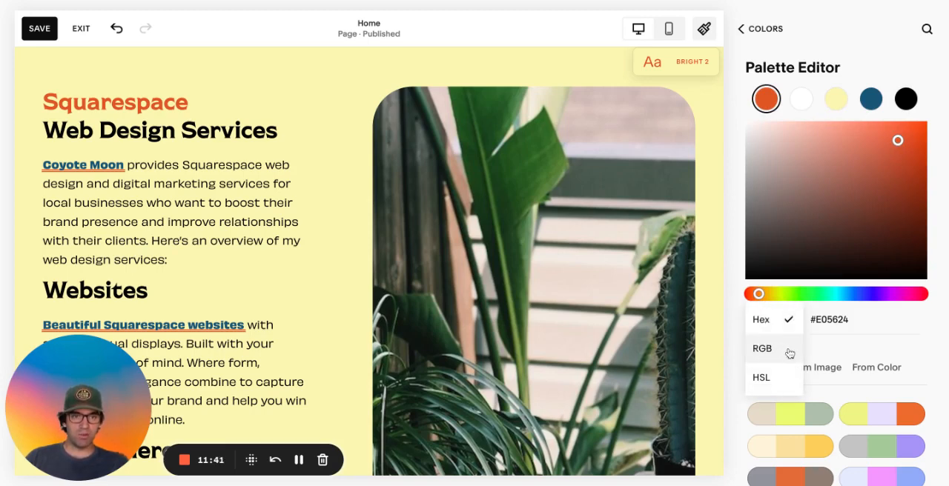
{"action": "left_click", "coordinate": [912, 327]}
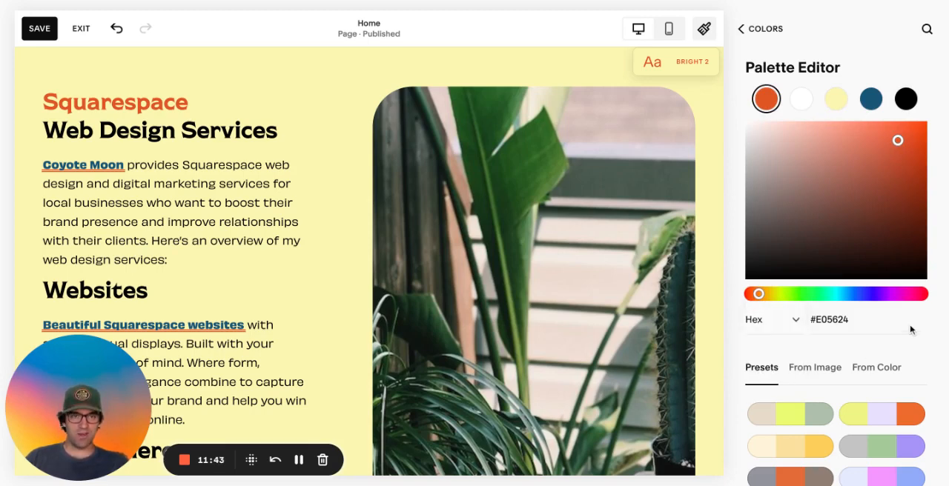
{"action": "left_click", "coordinate": [769, 29]}
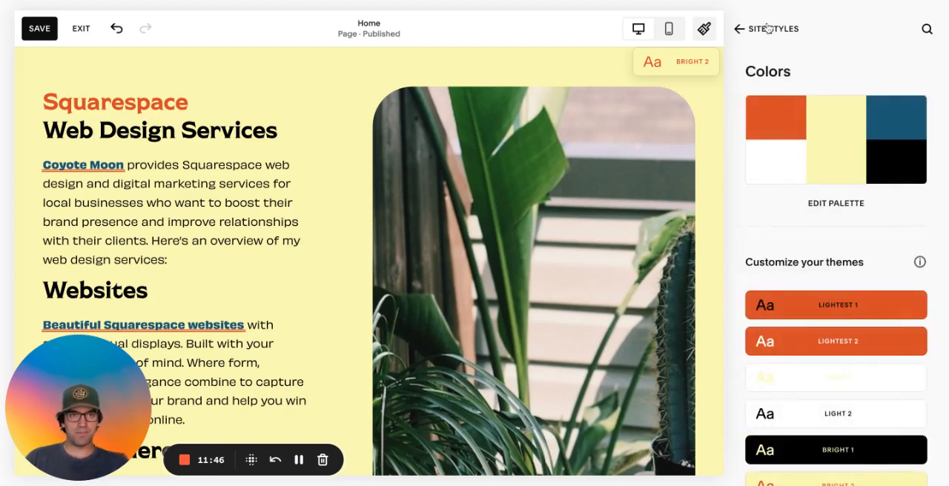
Reopen the palette editor and browse the full list of preset color palettes
{"action": "left_click", "coordinate": [830, 211]}
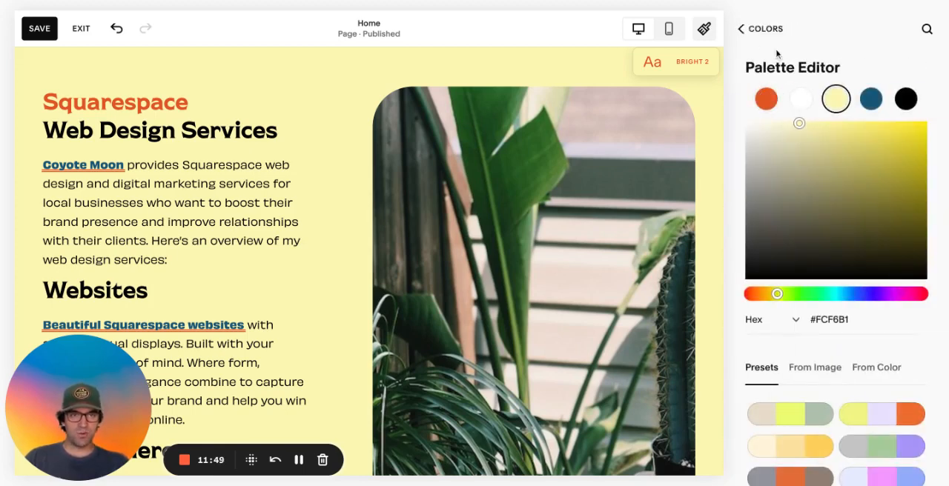
{"action": "scroll", "coordinate": [812, 204], "scroll_direction": "down", "scroll_amount": 5}
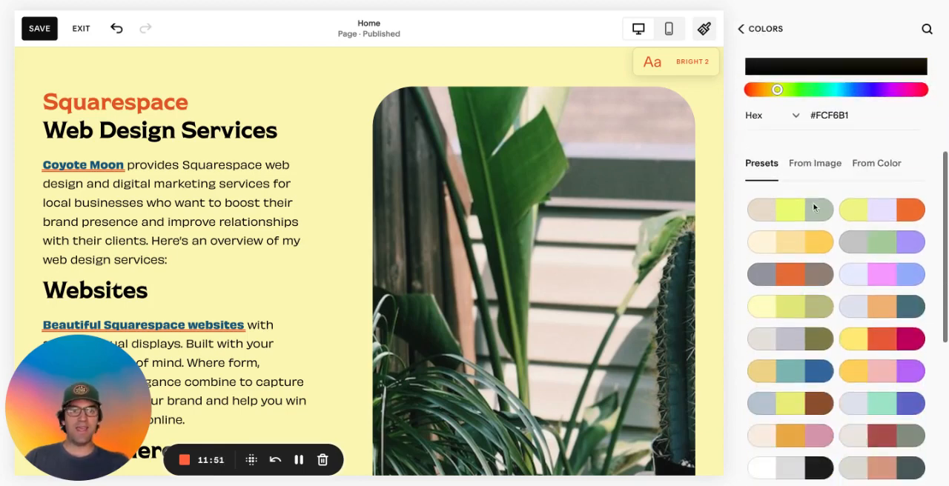
{"action": "scroll", "coordinate": [819, 246], "scroll_direction": "down", "scroll_amount": 2}
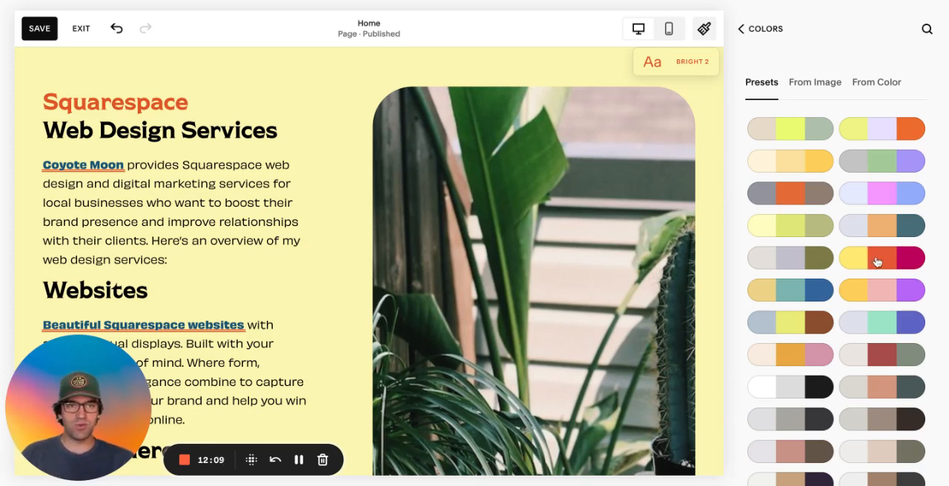
{"action": "scroll", "coordinate": [876, 261], "scroll_direction": "down", "scroll_amount": 3}
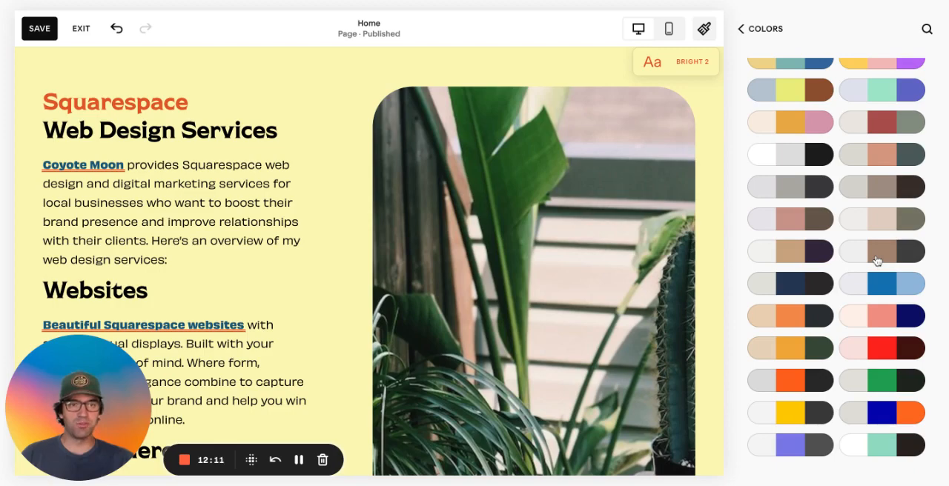
{"action": "scroll", "coordinate": [876, 262], "scroll_direction": "up", "scroll_amount": 5}
{"action": "scroll", "coordinate": [877, 261], "scroll_direction": "down", "scroll_amount": 4}
{"action": "scroll", "coordinate": [877, 261], "scroll_direction": "down", "scroll_amount": 1}
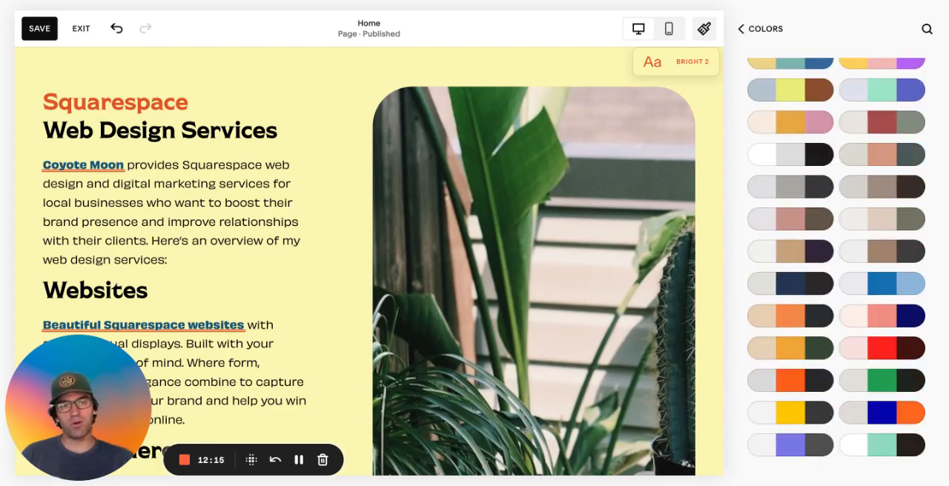
{"action": "scroll", "coordinate": [863, 363], "scroll_direction": "up", "scroll_amount": 10}
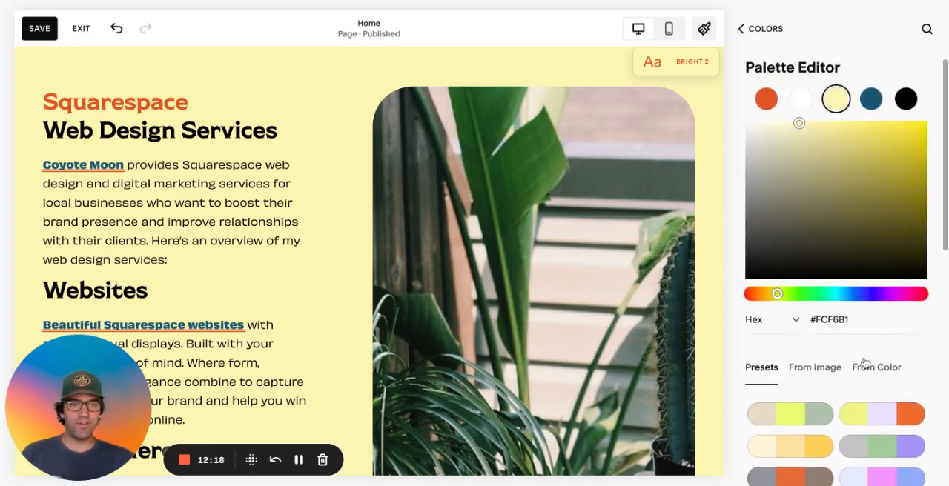
View the option for building a palette from an image, and return to the Colors settings
{"action": "left_click", "coordinate": [815, 367]}
{"action": "scroll", "coordinate": [830, 370], "scroll_direction": "down", "scroll_amount": 1}
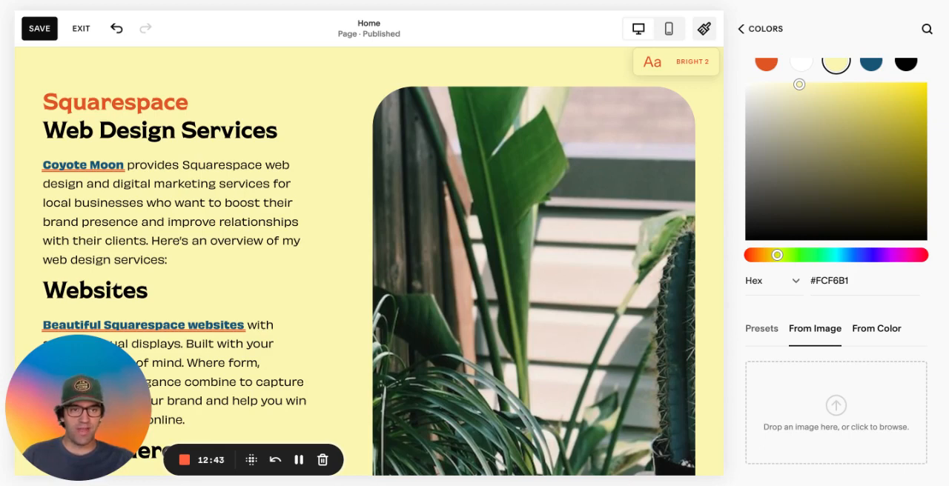
{"action": "scroll", "coordinate": [797, 104], "scroll_direction": "up", "scroll_amount": 1}
{"action": "left_click", "coordinate": [754, 26]}
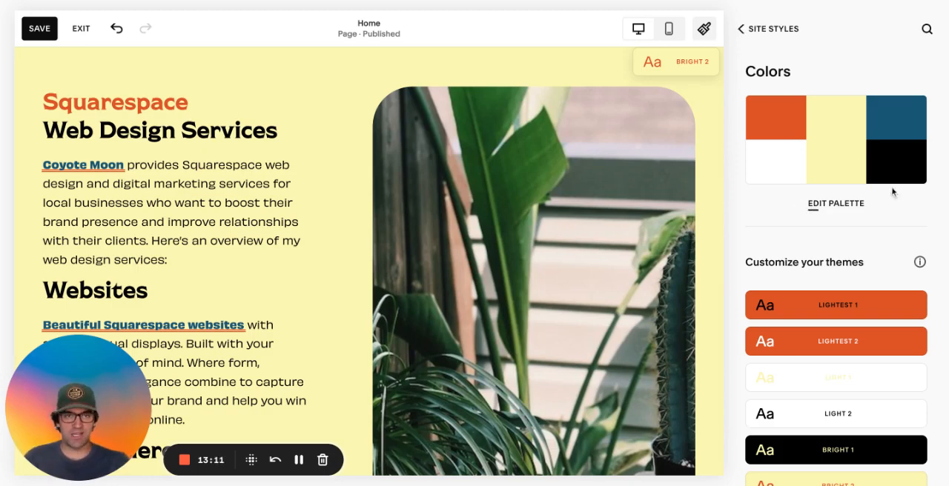
Reopen the Colors settings from Site Styles and compare the color themes with the ones used by the home page sections
{"action": "scroll", "coordinate": [863, 216], "scroll_direction": "down", "scroll_amount": 5}
{"action": "scroll", "coordinate": [863, 221], "scroll_direction": "up", "scroll_amount": 5}
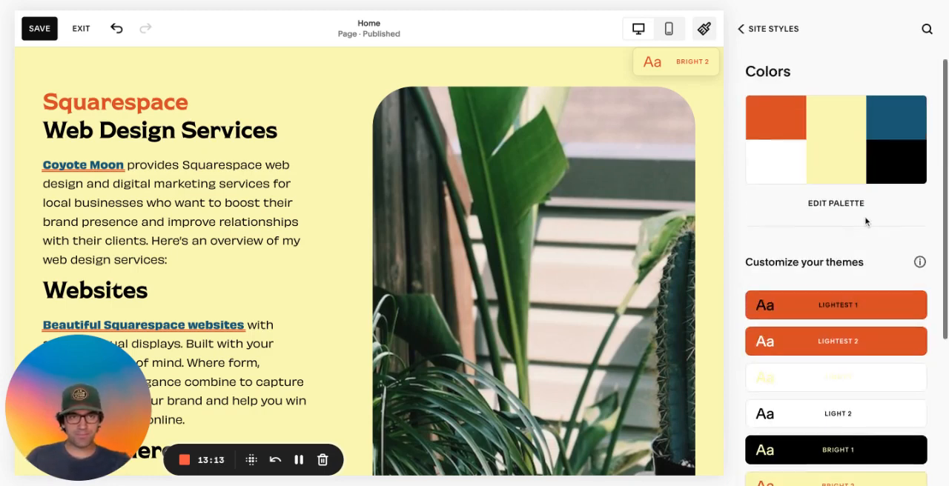
{"action": "left_click", "coordinate": [759, 33]}
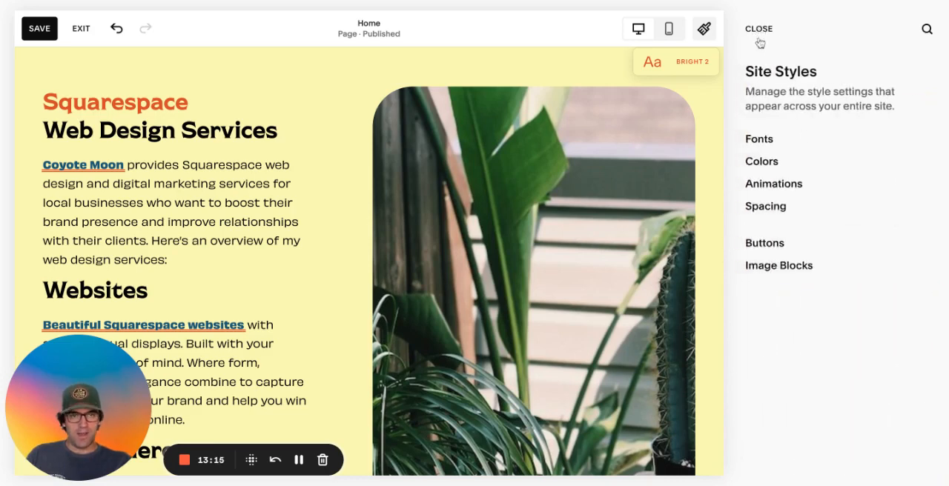
{"action": "left_click", "coordinate": [802, 162]}
{"action": "scroll", "coordinate": [801, 161], "scroll_direction": "down", "scroll_amount": 1}
{"action": "scroll", "coordinate": [805, 159], "scroll_direction": "down", "scroll_amount": 2}
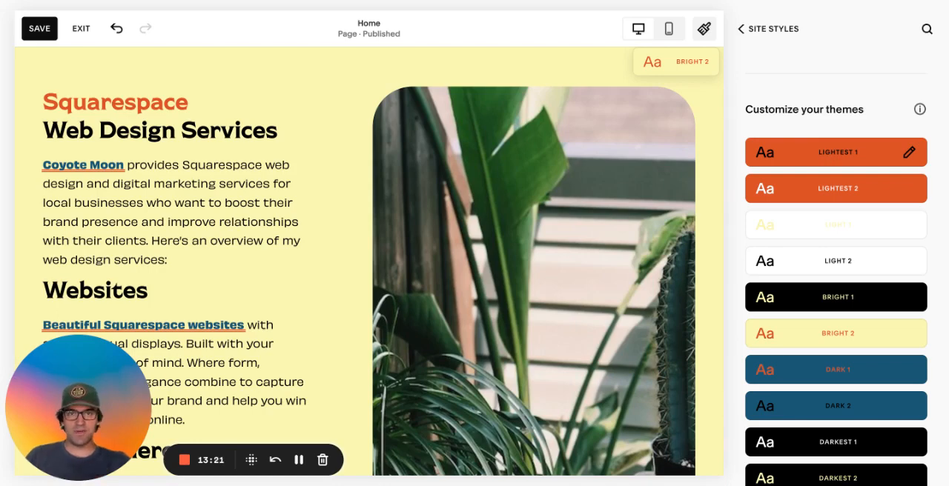
{"action": "scroll", "coordinate": [384, 203], "scroll_direction": "up", "scroll_amount": 8}
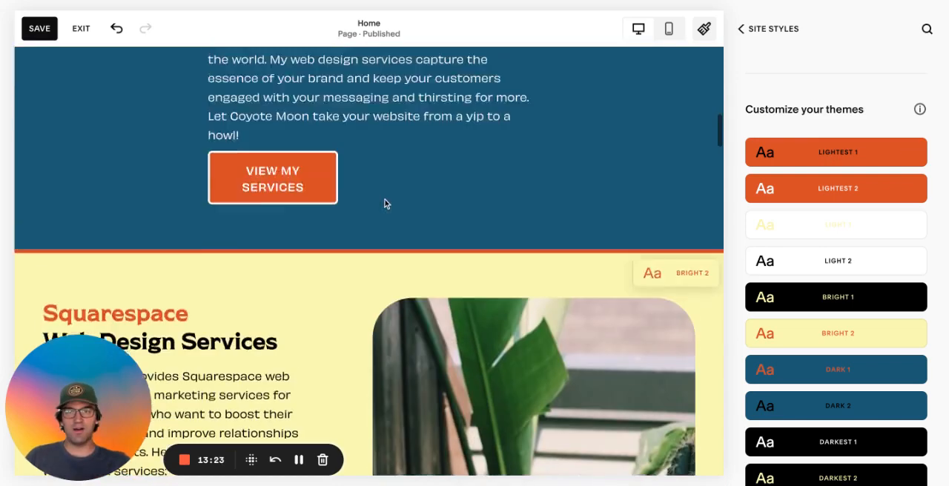
{"action": "scroll", "coordinate": [385, 204], "scroll_direction": "up", "scroll_amount": 5}
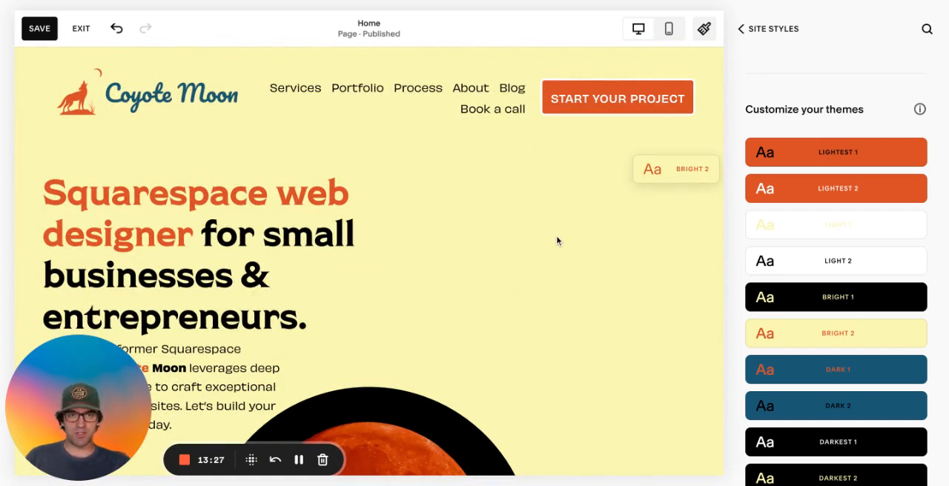
Examine the Bright 2 theme's element colors, return to the Colors settings, and look over the themes from Lightest 1 to Darkest 2
{"action": "mouse_move", "coordinate": [884, 345]}
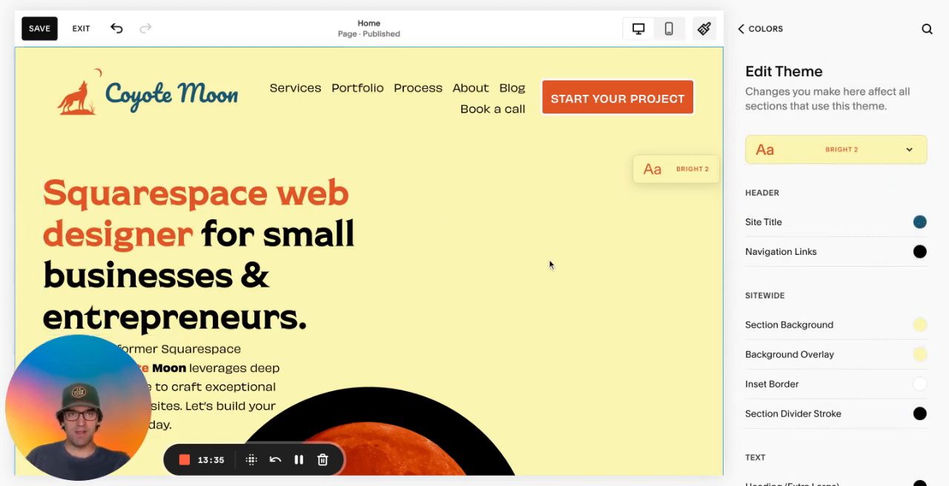
{"action": "left_click", "coordinate": [763, 31]}
{"action": "scroll", "coordinate": [768, 170], "scroll_direction": "down", "scroll_amount": 4}
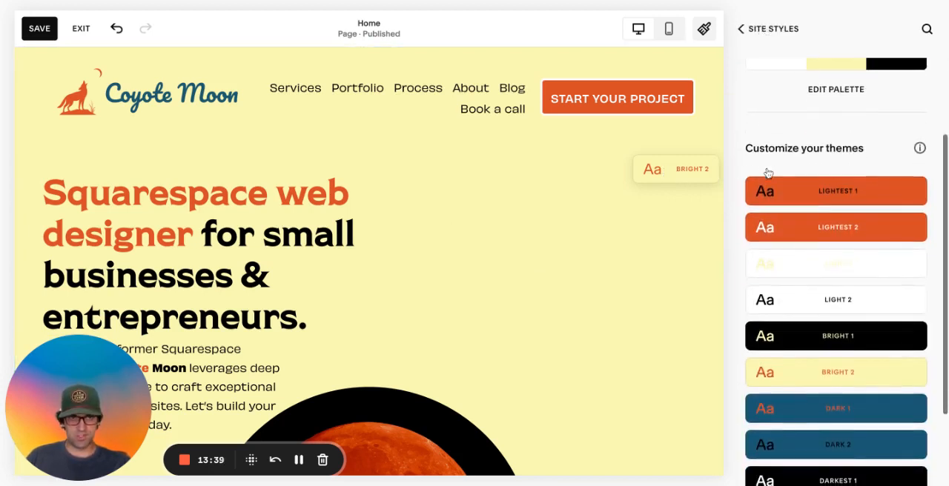
{"action": "scroll", "coordinate": [800, 204], "scroll_direction": "down", "scroll_amount": 2}
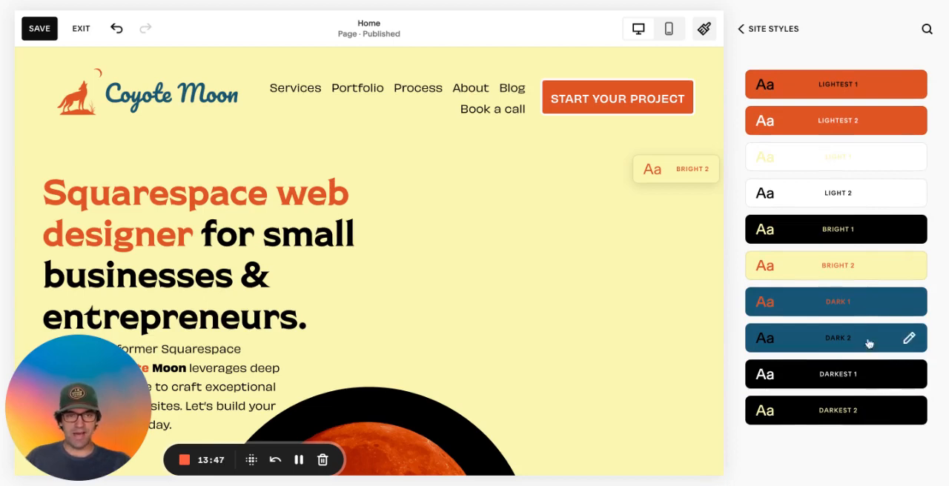
{"action": "scroll", "coordinate": [866, 337], "scroll_direction": "up", "scroll_amount": 5}
{"action": "scroll", "coordinate": [859, 328], "scroll_direction": "down", "scroll_amount": 5}
{"action": "scroll", "coordinate": [858, 328], "scroll_direction": "up", "scroll_amount": 5}
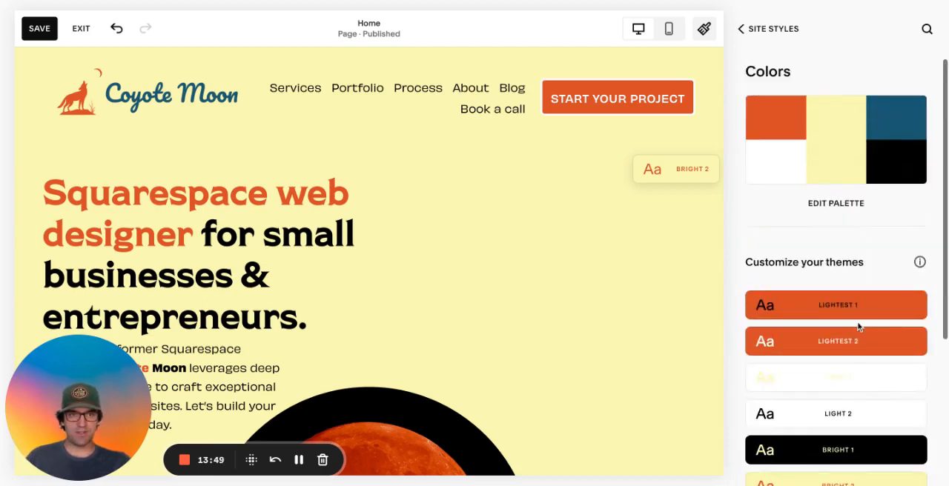
Compare the color themes from Lightest 1 to Darkest 2 with the theme labels shown on the home page sections
{"action": "scroll", "coordinate": [857, 329], "scroll_direction": "down", "scroll_amount": 5}
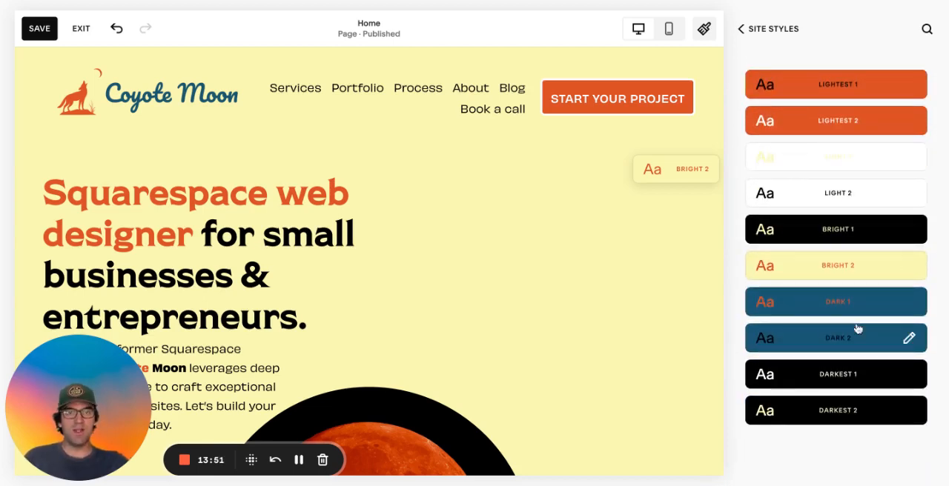
{"action": "scroll", "coordinate": [857, 329], "scroll_direction": "up", "scroll_amount": 1}
{"action": "scroll", "coordinate": [858, 330], "scroll_direction": "up", "scroll_amount": 1}
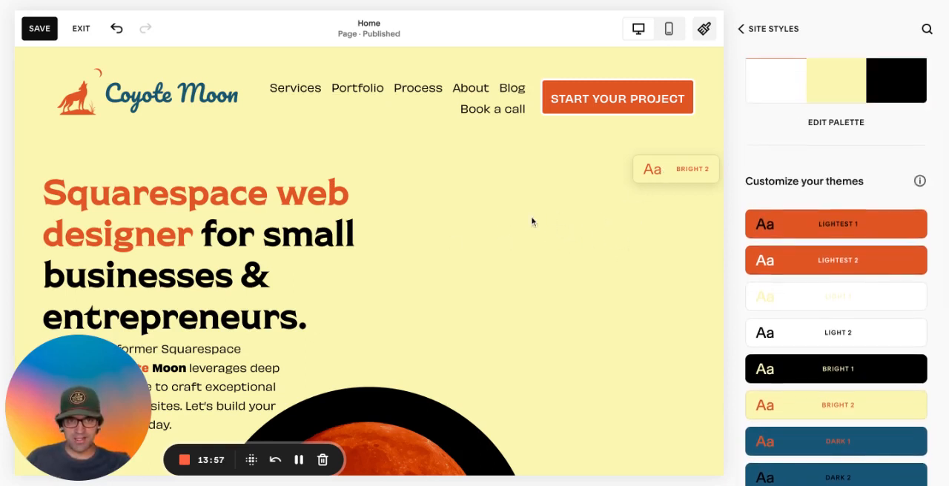
{"action": "scroll", "coordinate": [568, 218], "scroll_direction": "down", "scroll_amount": 5}
{"action": "scroll", "coordinate": [585, 238], "scroll_direction": "down", "scroll_amount": 1}
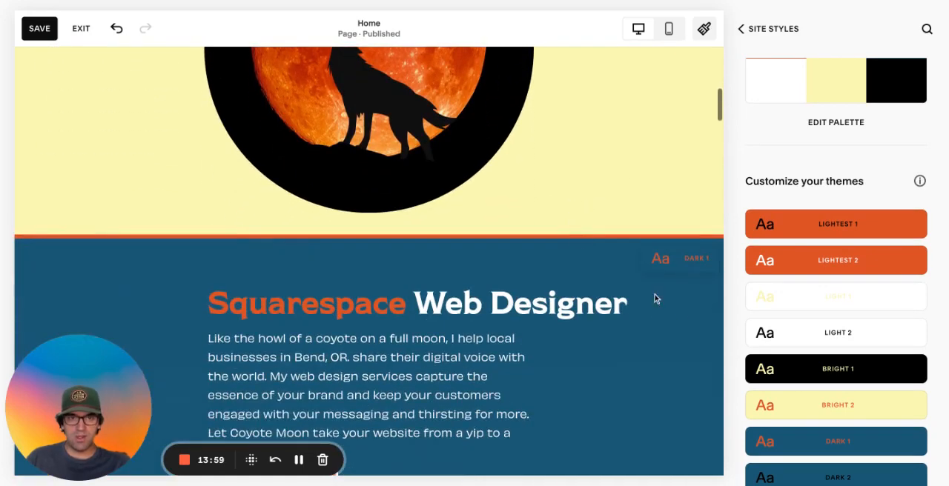
{"action": "scroll", "coordinate": [797, 361], "scroll_direction": "down", "scroll_amount": 1}
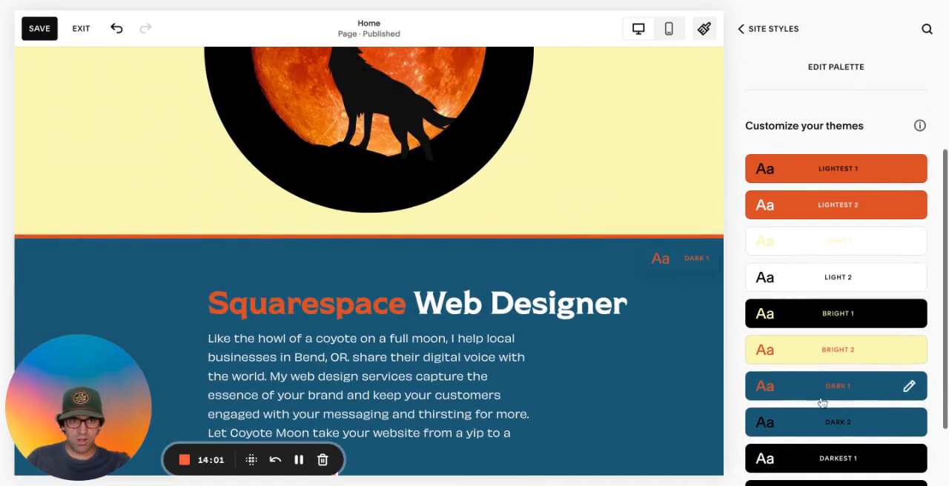
{"action": "scroll", "coordinate": [568, 345], "scroll_direction": "down", "scroll_amount": 5}
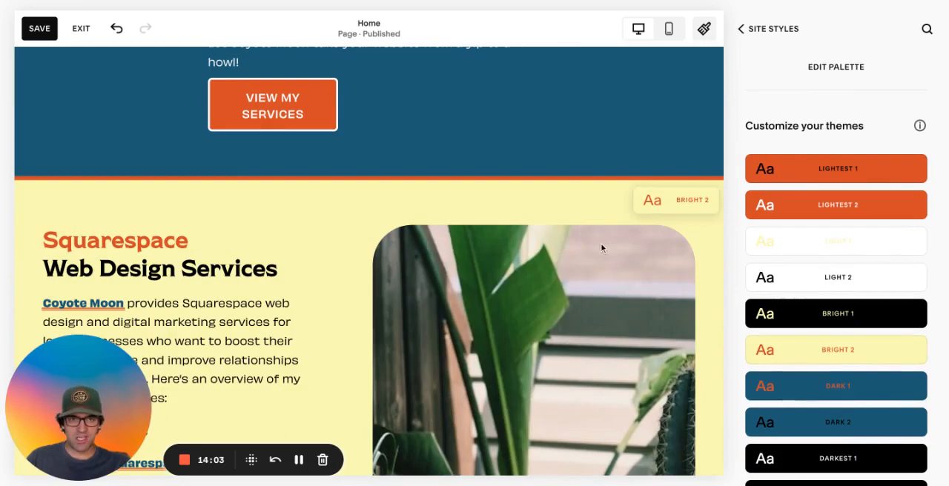
{"action": "scroll", "coordinate": [600, 248], "scroll_direction": "down", "scroll_amount": 10}
{"action": "scroll", "coordinate": [600, 247], "scroll_direction": "up", "scroll_amount": 15}
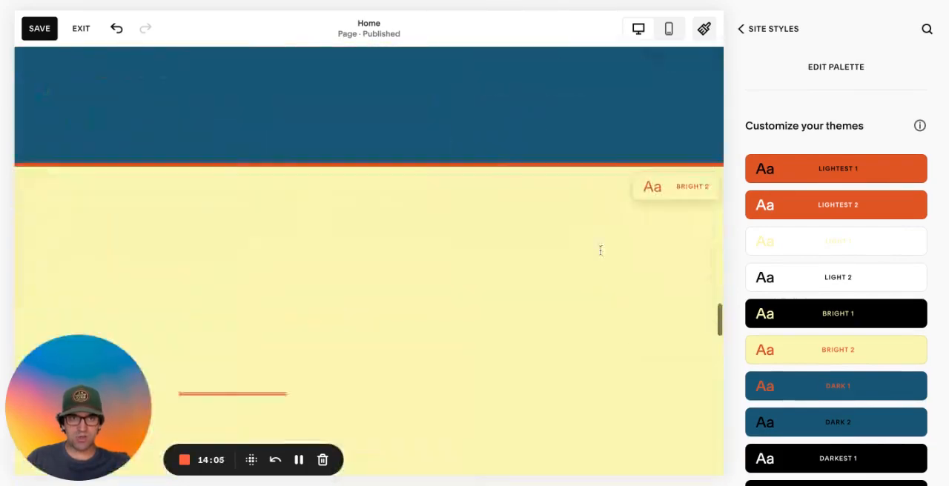
{"action": "scroll", "coordinate": [369, 261], "scroll_direction": "up", "scroll_amount": 2}
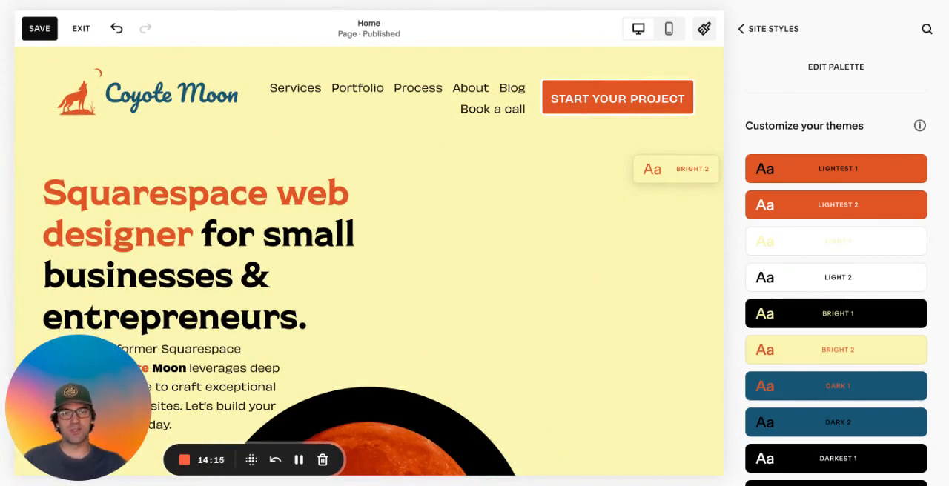
Highlight the words "Web Designer" in the Dark 1 section's heading to examine their color, and return to the first section
{"action": "scroll", "coordinate": [369, 259], "scroll_direction": "down", "scroll_amount": 7}
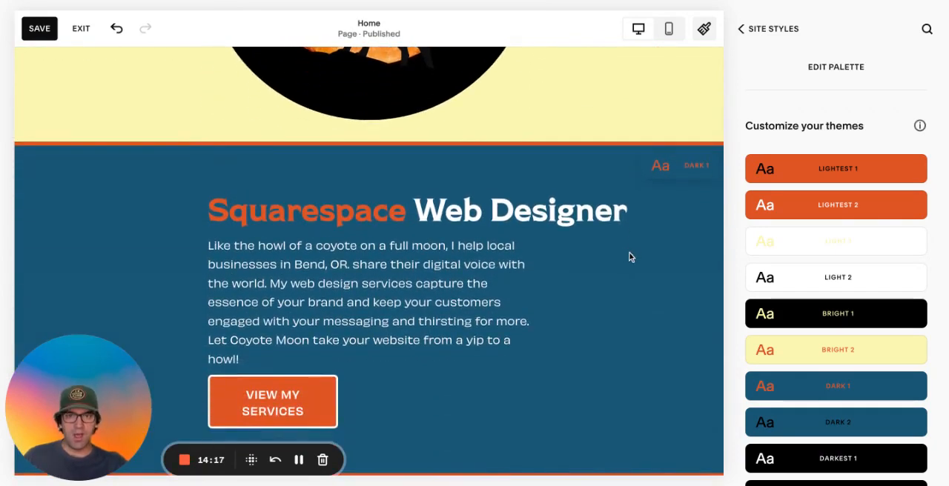
{"action": "left_click_drag", "start_coordinate": [413, 210], "coordinate": [643, 217]}
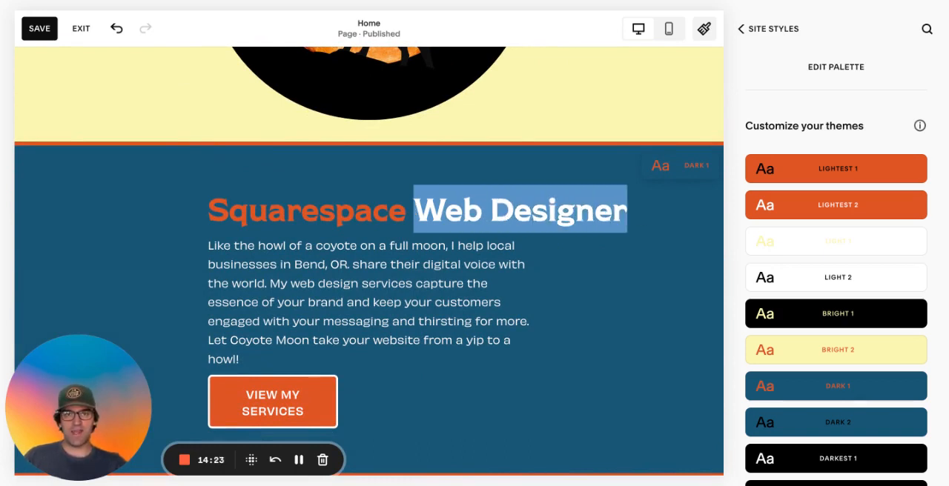
{"action": "scroll", "coordinate": [549, 228], "scroll_direction": "up", "scroll_amount": 6}
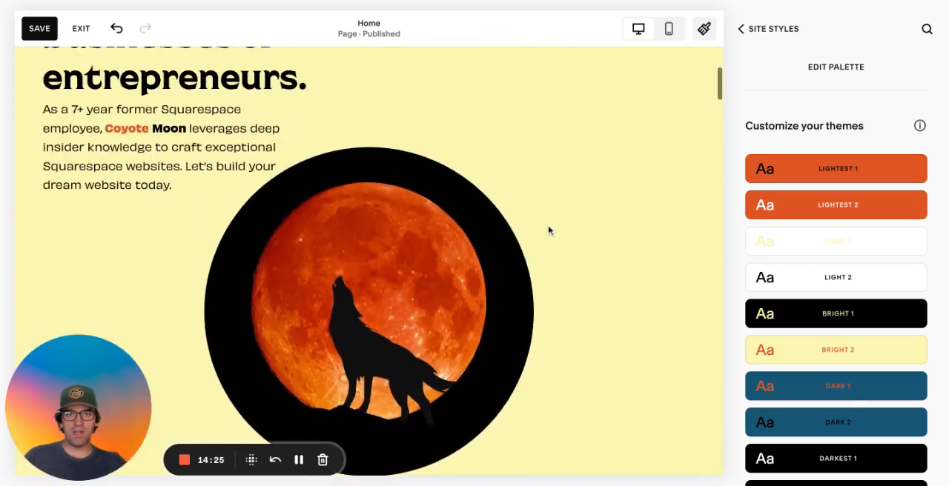
{"action": "scroll", "coordinate": [549, 231], "scroll_direction": "up", "scroll_amount": 2}
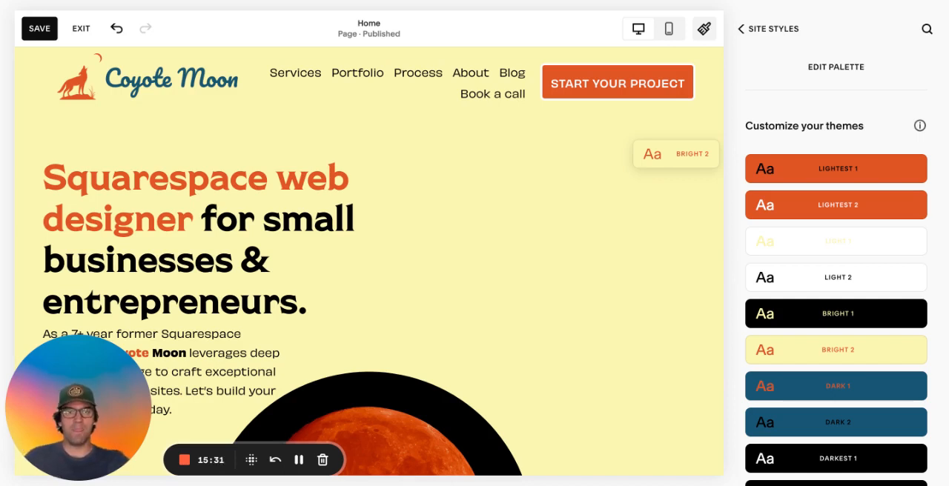
Exit the page editor without saving, and open the Animations settings from a reopened Site Styles
{"action": "left_click", "coordinate": [746, 29]}
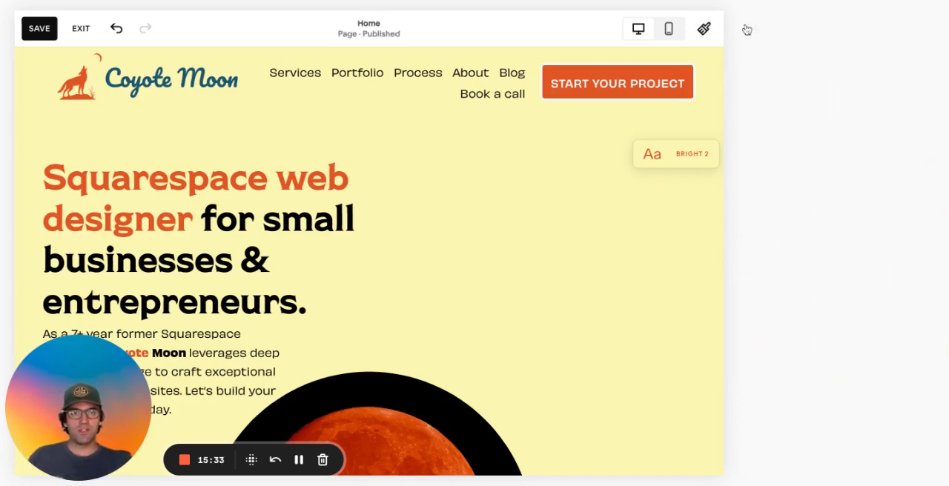
{"action": "left_click", "coordinate": [66, 17]}
{"action": "left_click", "coordinate": [246, 120]}
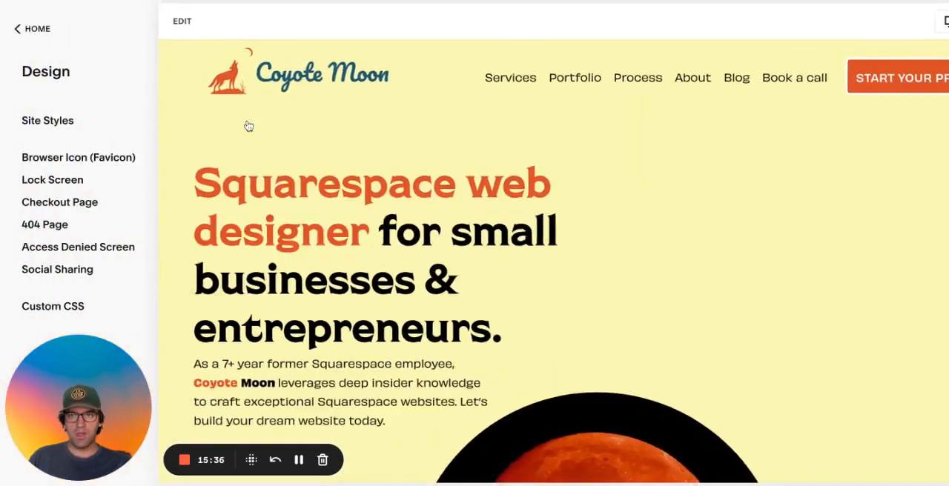
{"action": "left_click", "coordinate": [59, 124]}
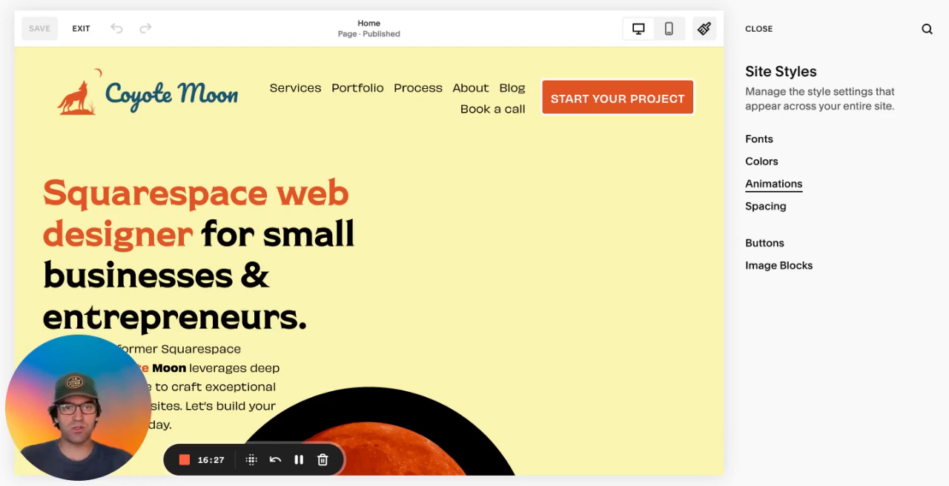
{"action": "left_click", "coordinate": [773, 184]}
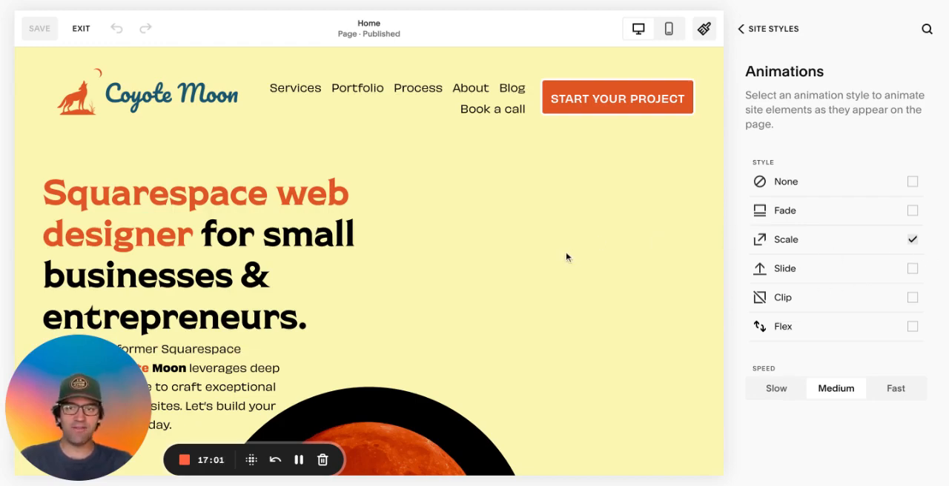
Look over the home page's sections, images and testimonials to see how the Scale animation affects them
{"action": "scroll", "coordinate": [567, 253], "scroll_direction": "down", "scroll_amount": 10}
{"action": "scroll", "coordinate": [567, 257], "scroll_direction": "up", "scroll_amount": 10}
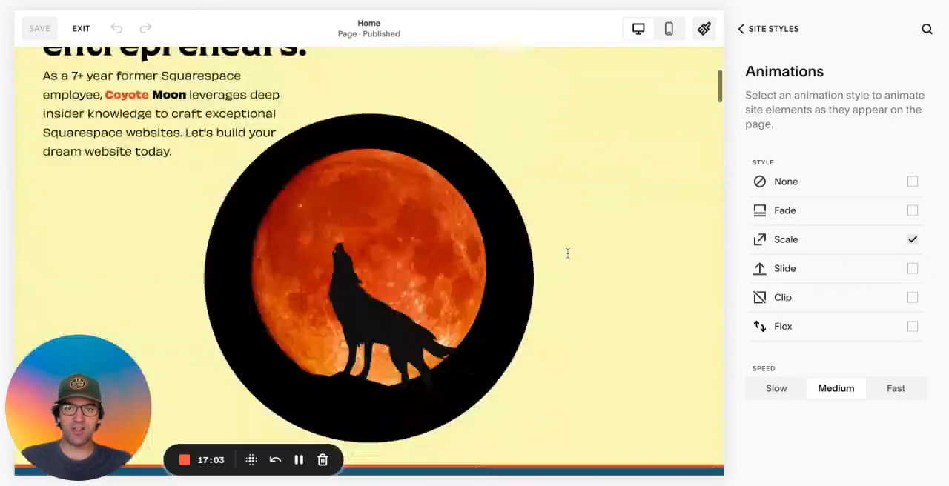
{"action": "scroll", "coordinate": [568, 256], "scroll_direction": "down", "scroll_amount": 5}
{"action": "scroll", "coordinate": [568, 257], "scroll_direction": "down", "scroll_amount": 10}
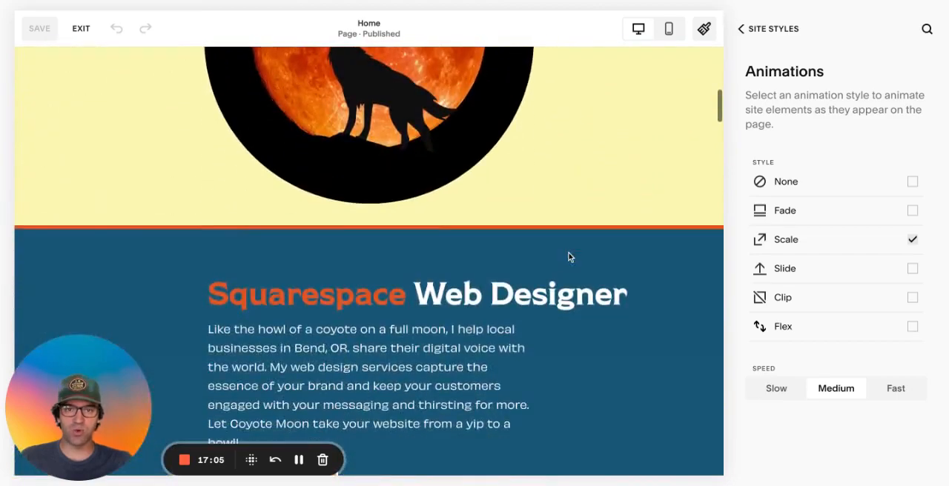
{"action": "scroll", "coordinate": [570, 258], "scroll_direction": "down", "scroll_amount": 2}
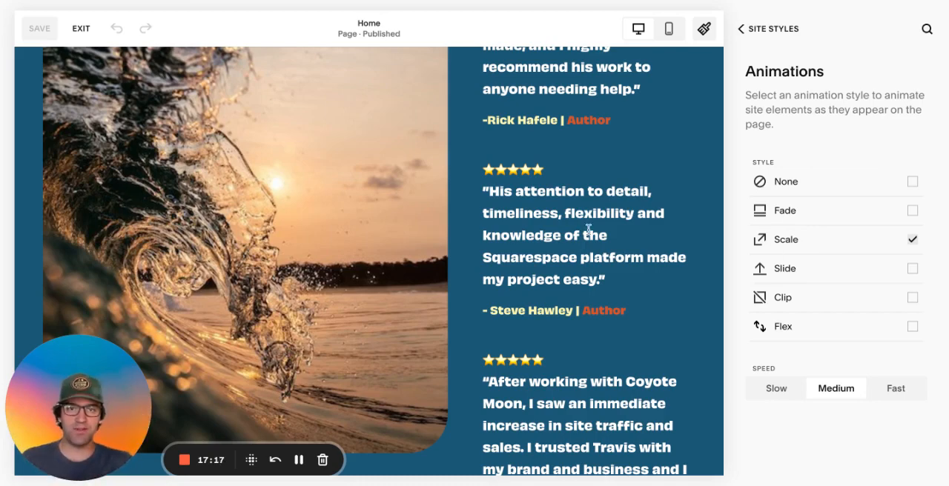
{"action": "scroll", "coordinate": [588, 230], "scroll_direction": "up", "scroll_amount": 6}
{"action": "scroll", "coordinate": [588, 230], "scroll_direction": "down", "scroll_amount": 6}
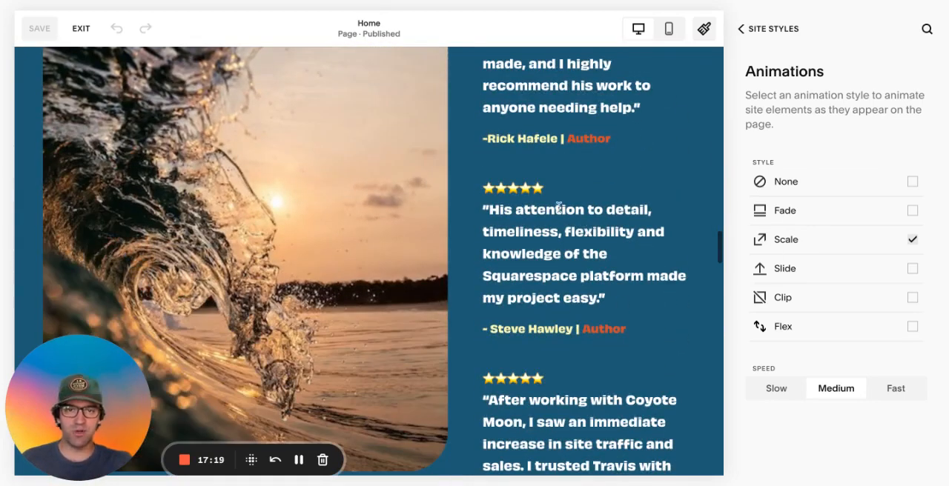
{"action": "scroll", "coordinate": [586, 247], "scroll_direction": "down", "scroll_amount": 4}
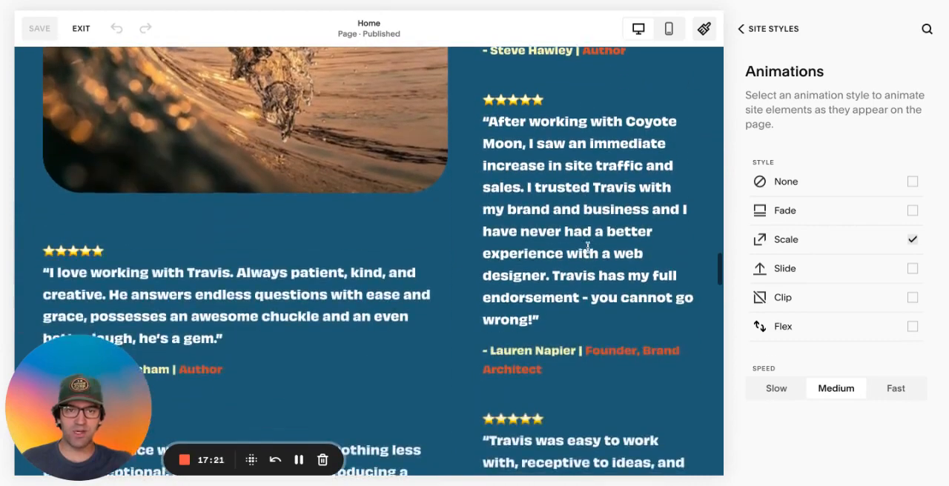
{"action": "scroll", "coordinate": [586, 247], "scroll_direction": "up", "scroll_amount": 1}
{"action": "scroll", "coordinate": [586, 247], "scroll_direction": "up", "scroll_amount": 3}
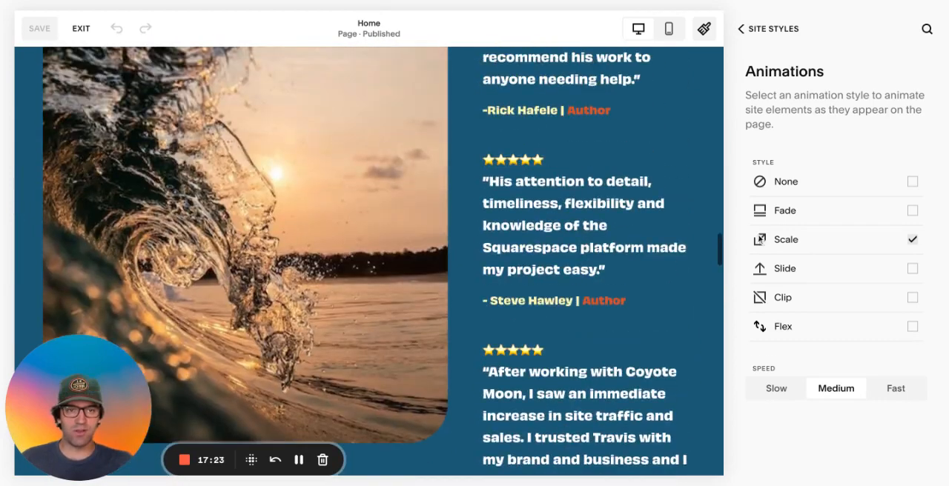
Try the Fade, Slide, Clip and Flex animation styles in turn on the home page
{"action": "left_click", "coordinate": [913, 211]}
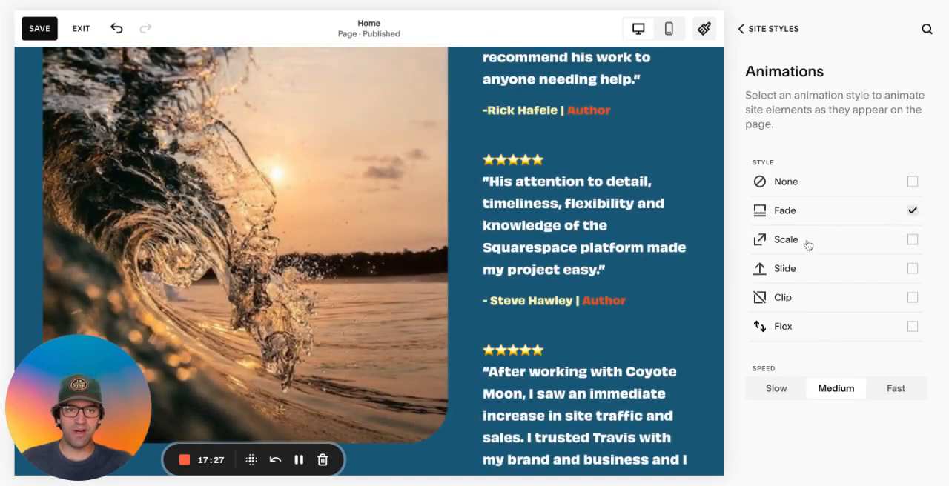
{"action": "left_click", "coordinate": [912, 269]}
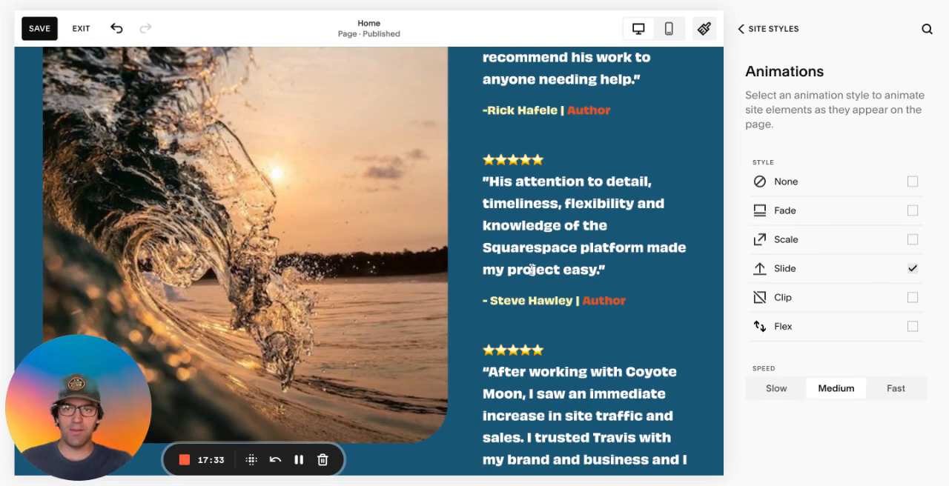
{"action": "scroll", "coordinate": [531, 270], "scroll_direction": "down", "scroll_amount": 10}
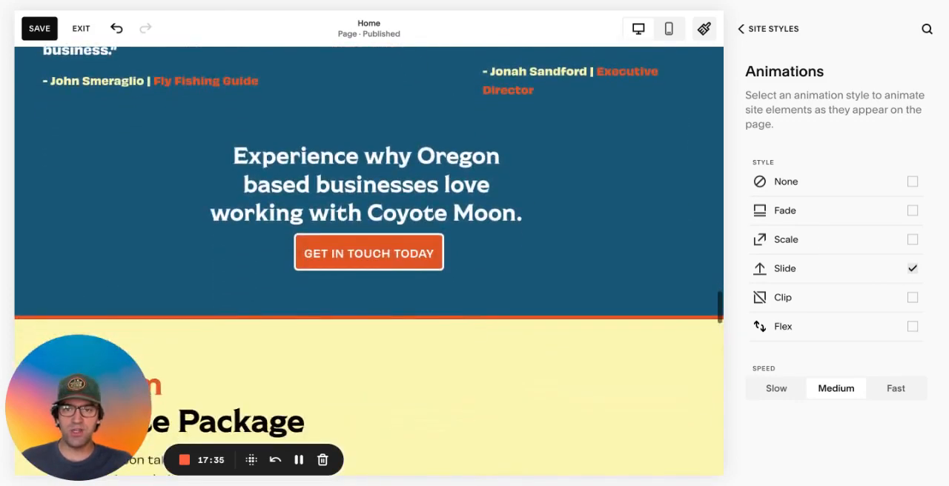
{"action": "scroll", "coordinate": [561, 247], "scroll_direction": "down", "scroll_amount": 2}
{"action": "scroll", "coordinate": [561, 246], "scroll_direction": "up", "scroll_amount": 2}
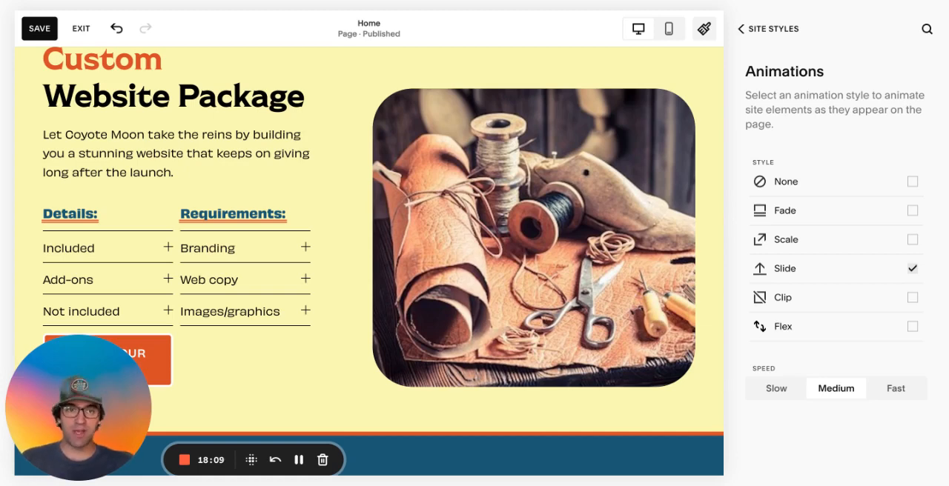
{"action": "left_click", "coordinate": [913, 299]}
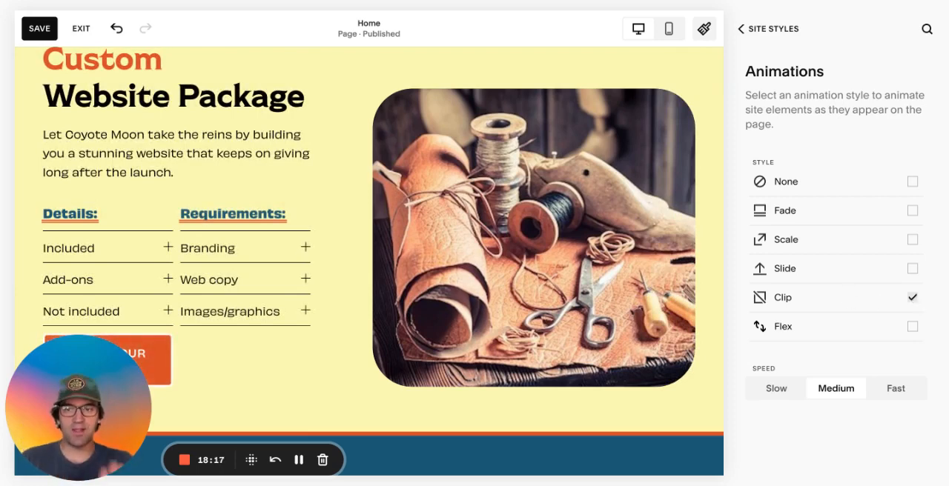
{"action": "left_click", "coordinate": [912, 328]}
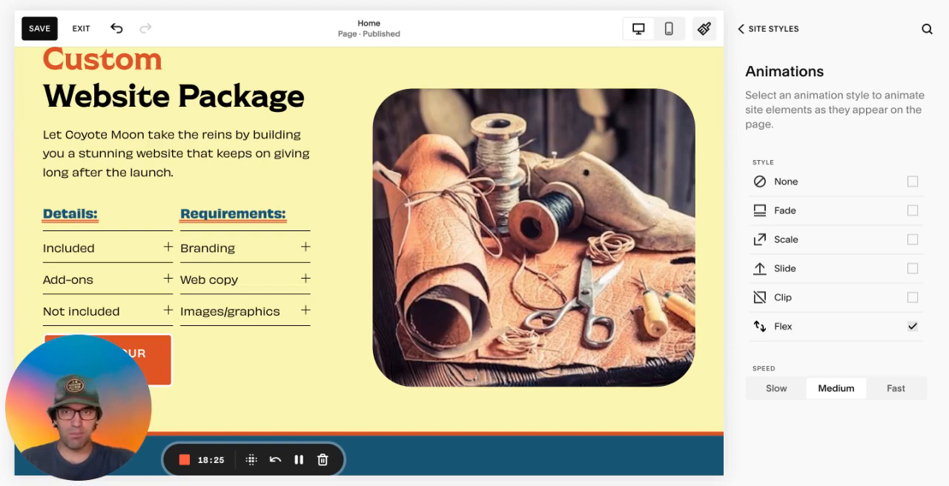
Try the Slow, Medium and Fast speeds with the Flex animation, and exit without saving the animation changes
{"action": "left_click", "coordinate": [776, 390]}
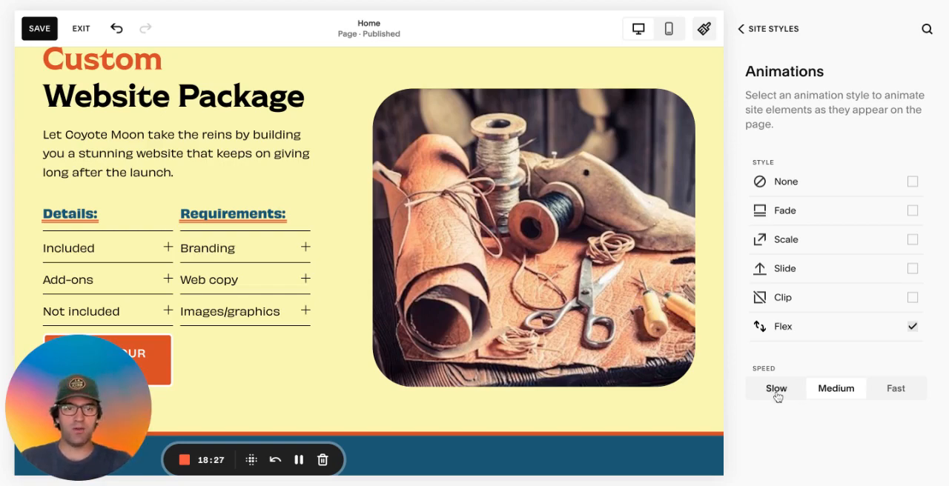
{"action": "left_click", "coordinate": [845, 397]}
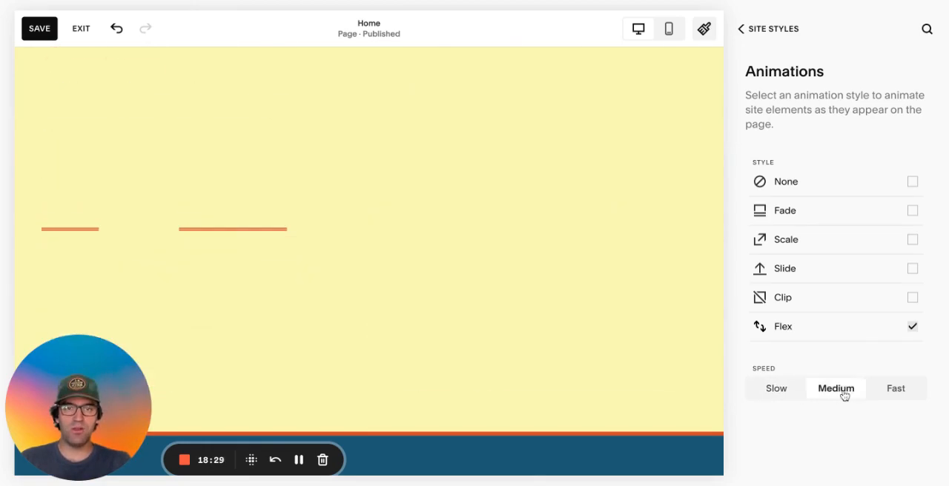
{"action": "left_click", "coordinate": [905, 392]}
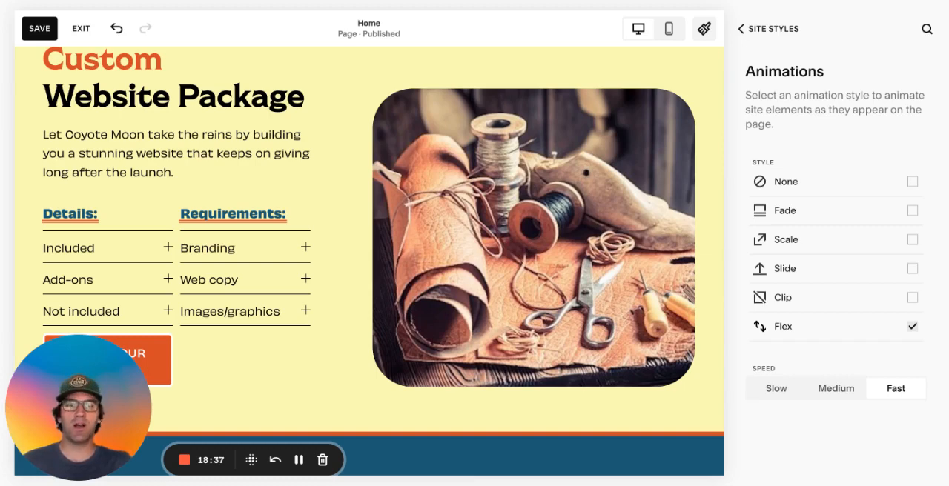
{"action": "left_click", "coordinate": [777, 393]}
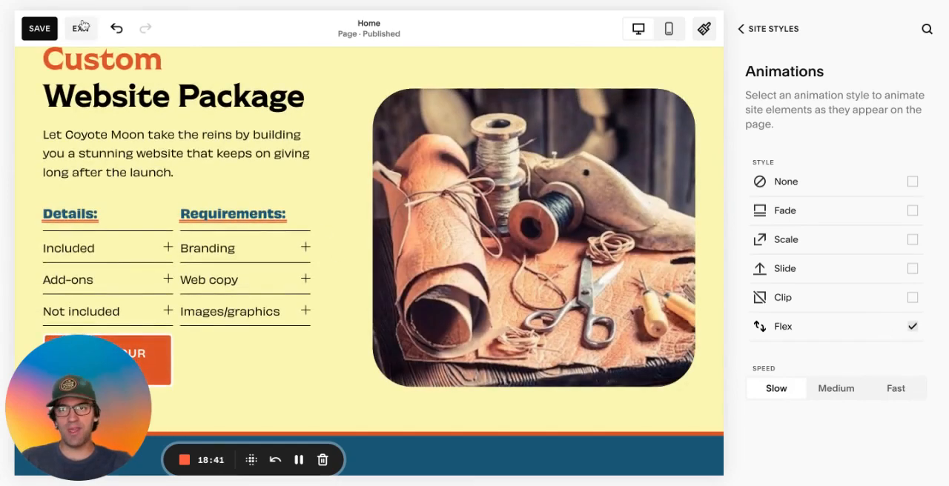
{"action": "left_click", "coordinate": [81, 28]}
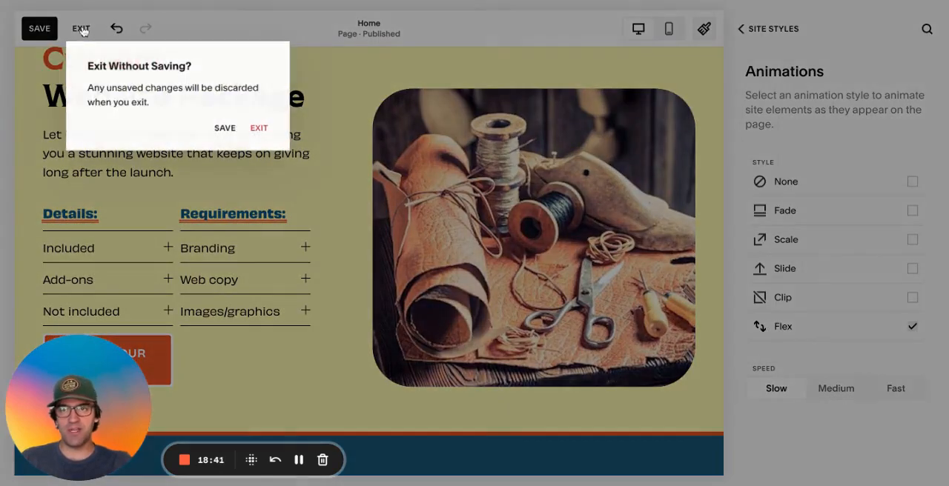
{"action": "left_click", "coordinate": [259, 129]}
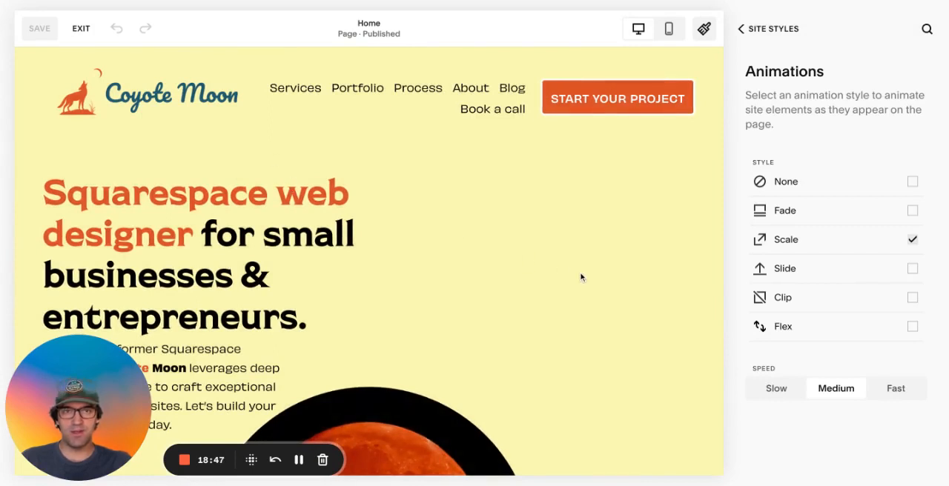
Try the maximum page width of 3000px in the site's Spacing settings on the home page, and exit without saving
{"action": "left_click", "coordinate": [762, 29]}
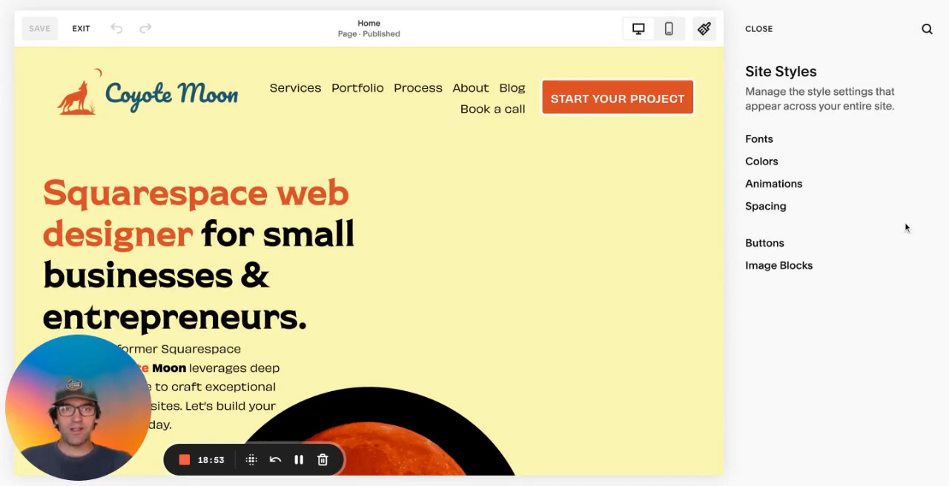
{"action": "left_click", "coordinate": [779, 208]}
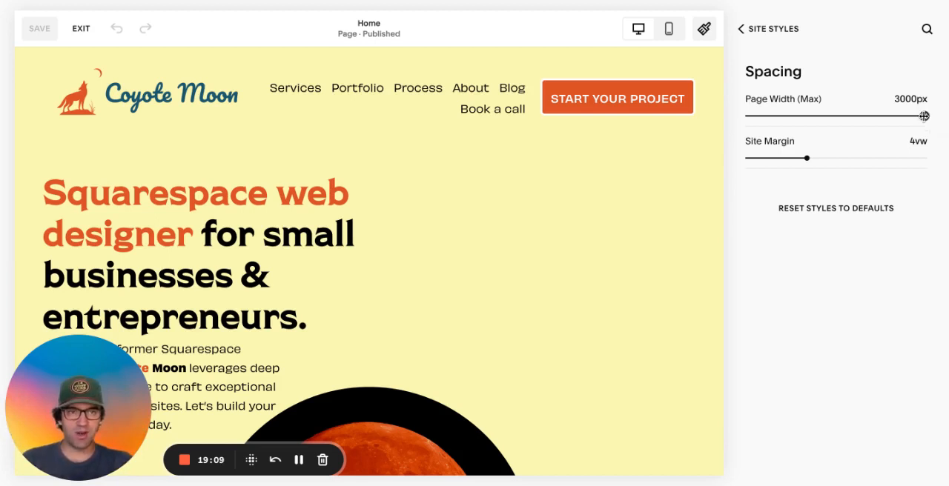
{"action": "mouse_move", "coordinate": [925, 116]}
{"action": "left_mouse_down"}
{"action": "mouse_move", "coordinate": [865, 116]}
{"action": "mouse_move", "coordinate": [925, 116]}
{"action": "left_mouse_up"}
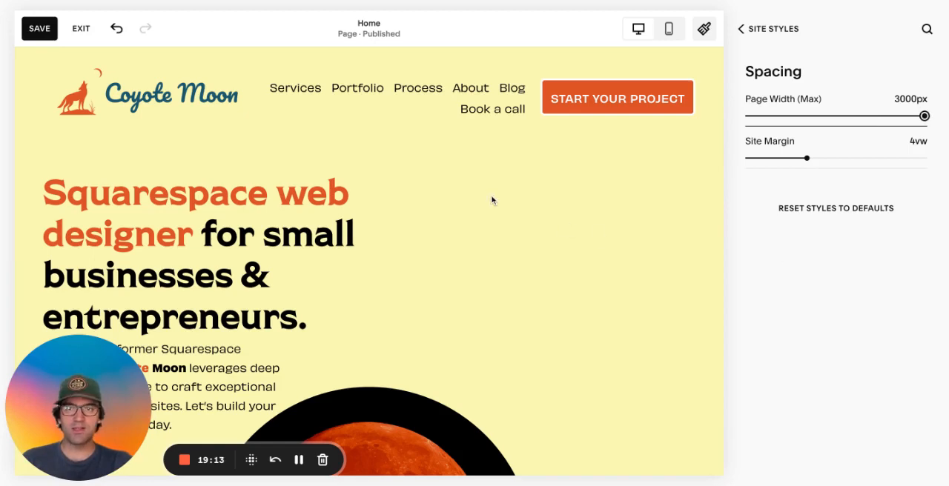
{"action": "scroll", "coordinate": [493, 201], "scroll_direction": "down", "scroll_amount": 2}
{"action": "scroll", "coordinate": [493, 201], "scroll_direction": "up", "scroll_amount": 2}
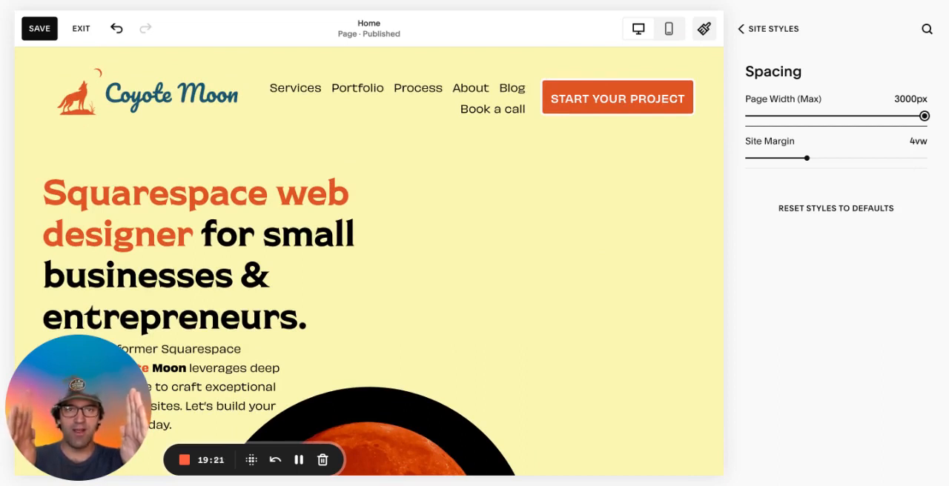
{"action": "left_click", "coordinate": [90, 34]}
{"action": "left_click", "coordinate": [260, 128]}
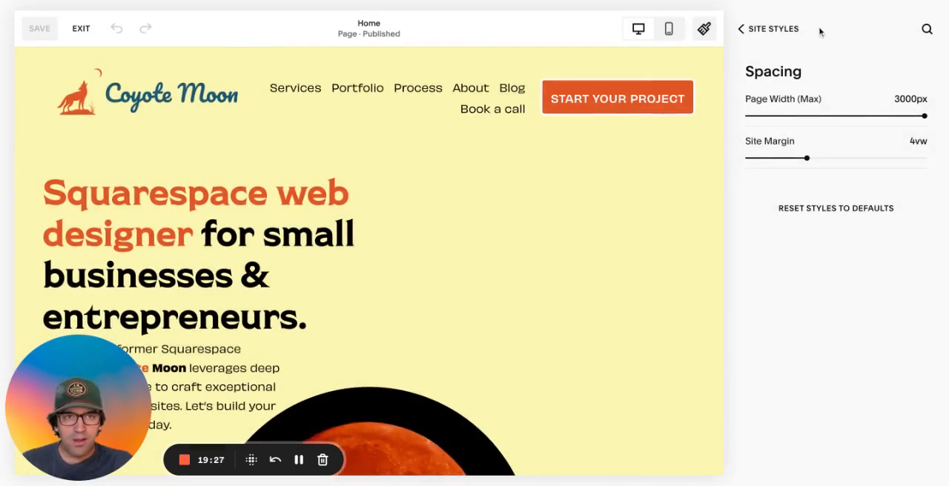
Leave Site Styles, view the home page in full-screen preview, and return to the Design settings
{"action": "left_click", "coordinate": [773, 31]}
{"action": "left_click", "coordinate": [771, 33]}
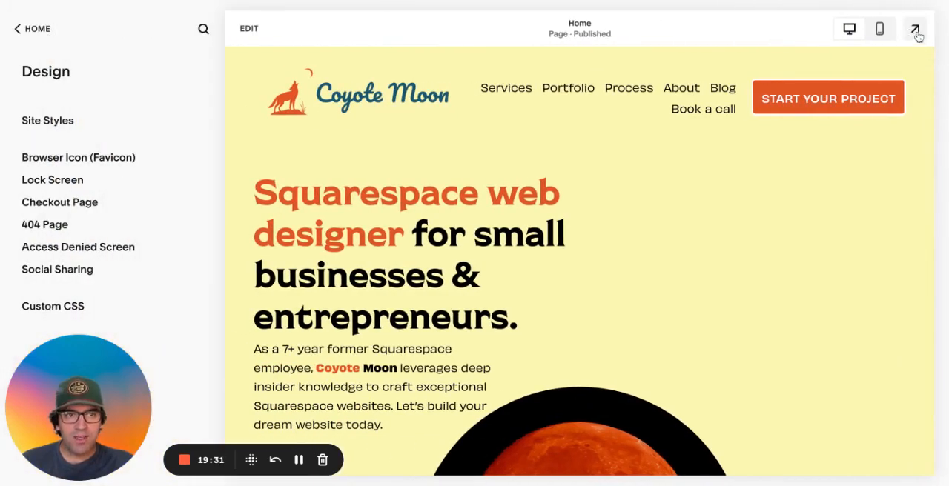
{"action": "left_click", "coordinate": [914, 31]}
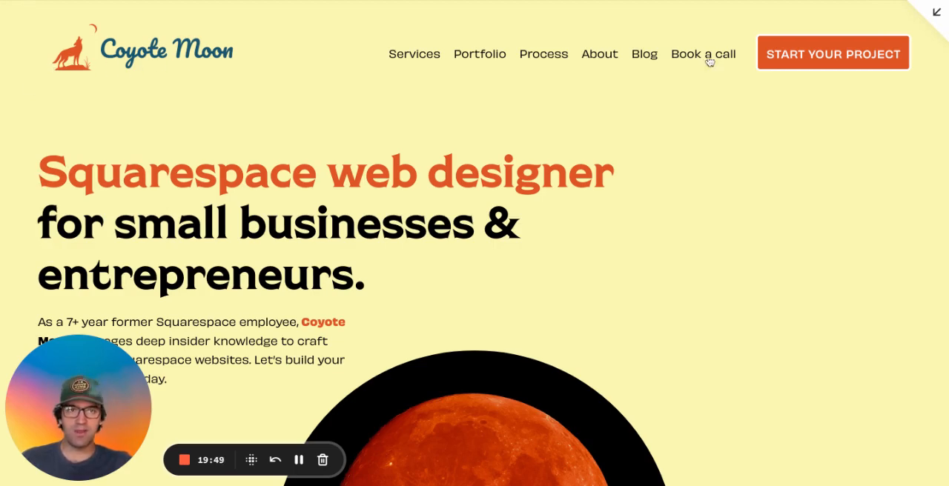
{"action": "left_click", "coordinate": [937, 13]}
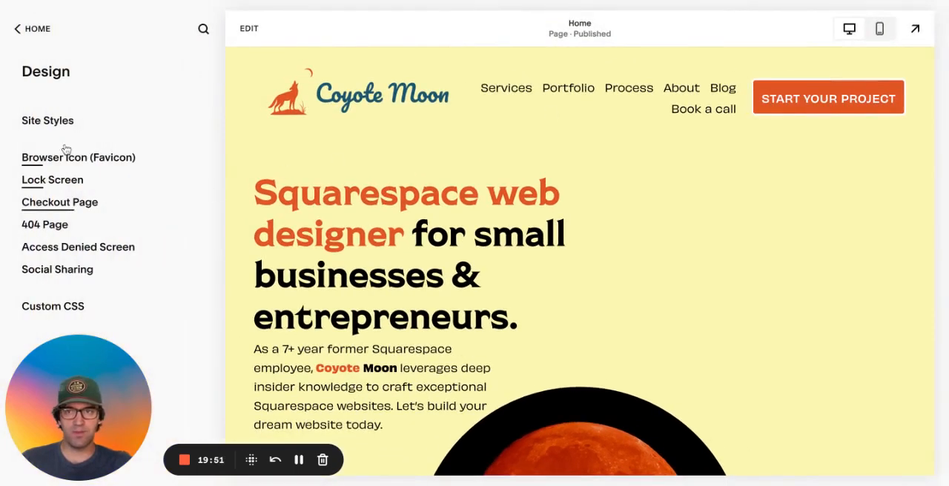
Reopen the Spacing settings in Site Styles and try a Site Margin of 1vw across the home page sections
{"action": "left_click", "coordinate": [34, 122]}
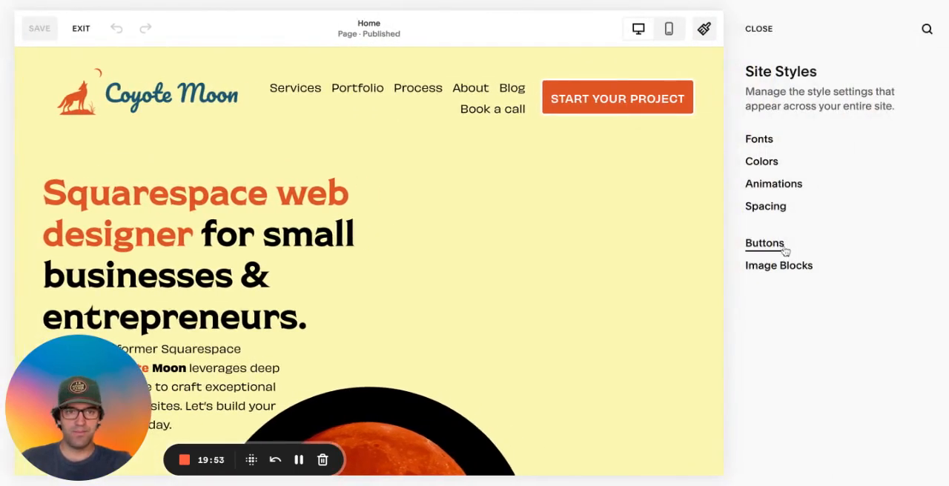
{"action": "left_click", "coordinate": [773, 213]}
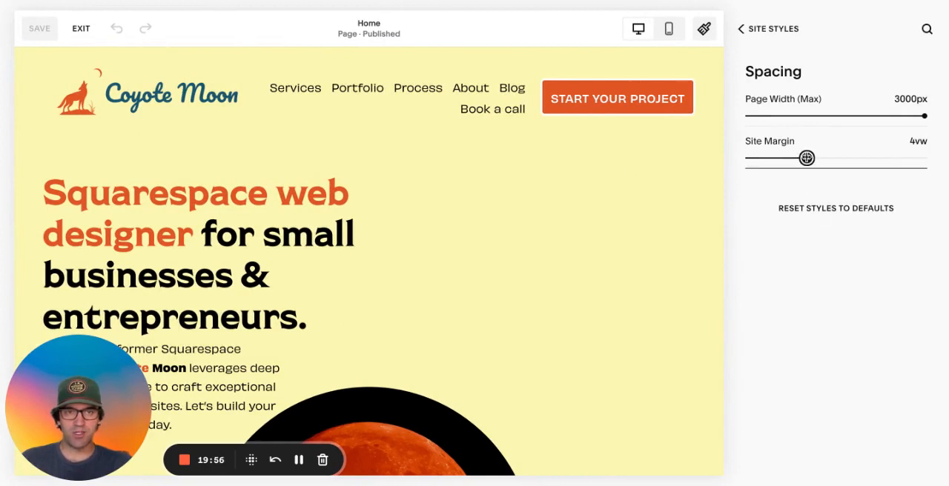
{"action": "left_click_drag", "start_coordinate": [806, 158], "coordinate": [763, 158]}
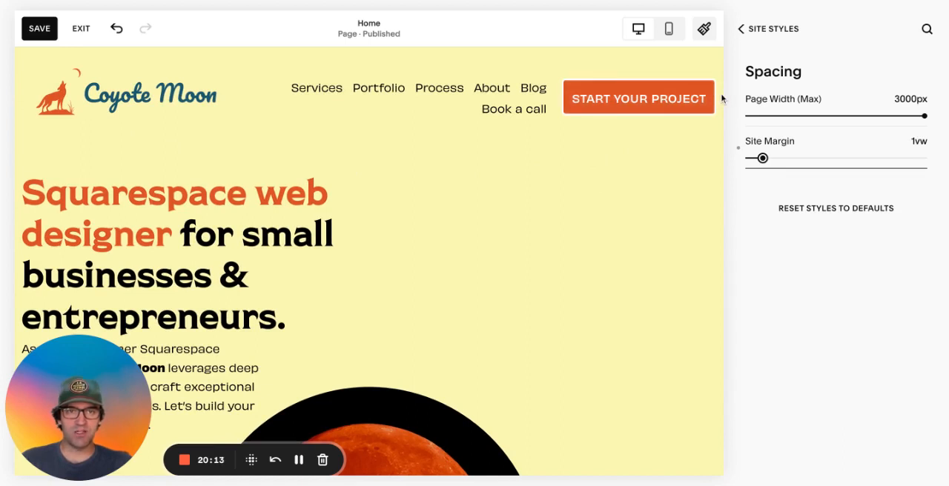
{"action": "scroll", "coordinate": [509, 274], "scroll_direction": "down", "scroll_amount": 1}
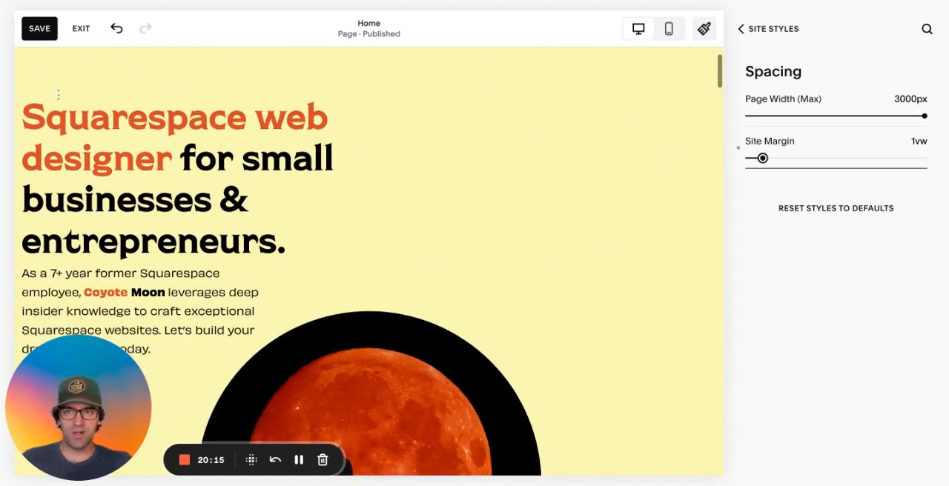
{"action": "scroll", "coordinate": [57, 193], "scroll_direction": "down", "scroll_amount": 9}
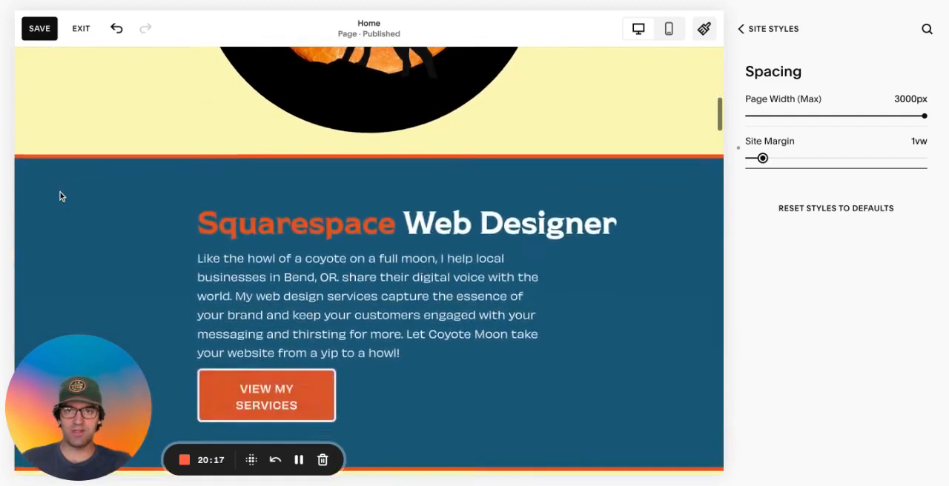
{"action": "scroll", "coordinate": [59, 192], "scroll_direction": "down", "scroll_amount": 5}
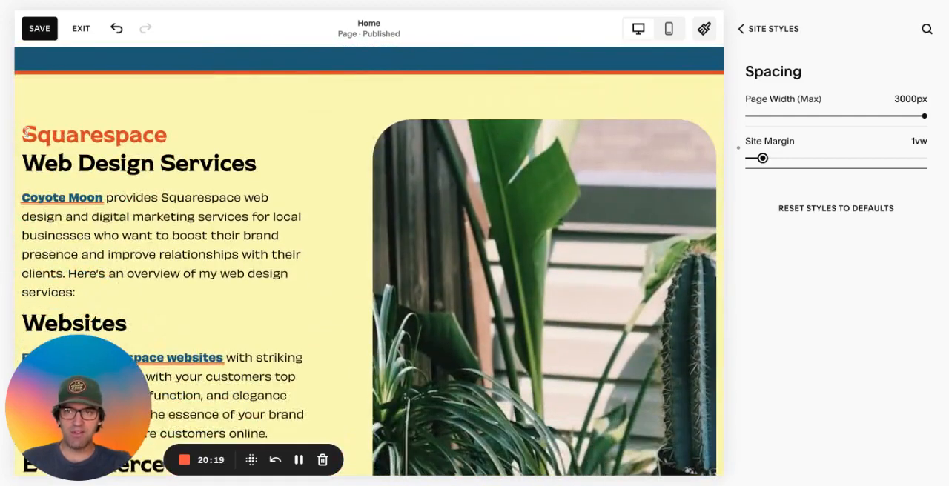
{"action": "scroll", "coordinate": [30, 212], "scroll_direction": "down", "scroll_amount": 1}
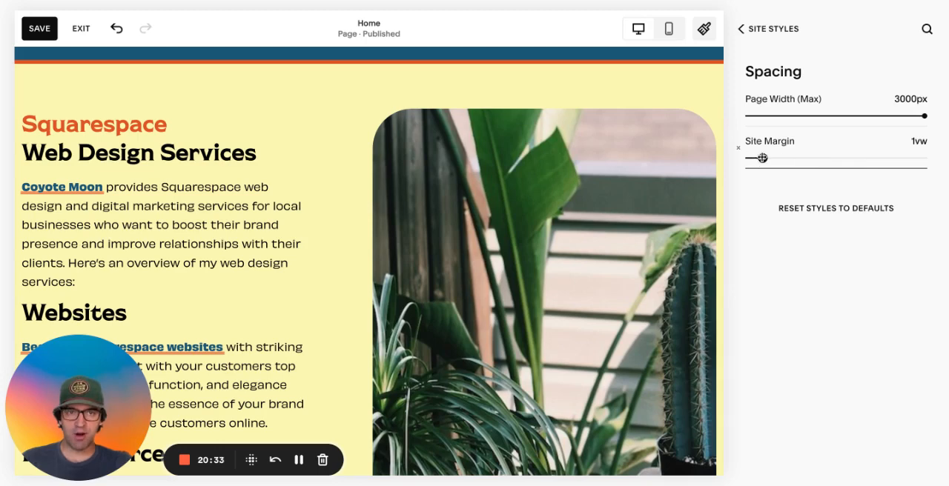
Try a Site Margin of 8vw on the home page, and exit without saving the spacing changes
{"action": "left_click_drag", "start_coordinate": [762, 158], "coordinate": [865, 158]}
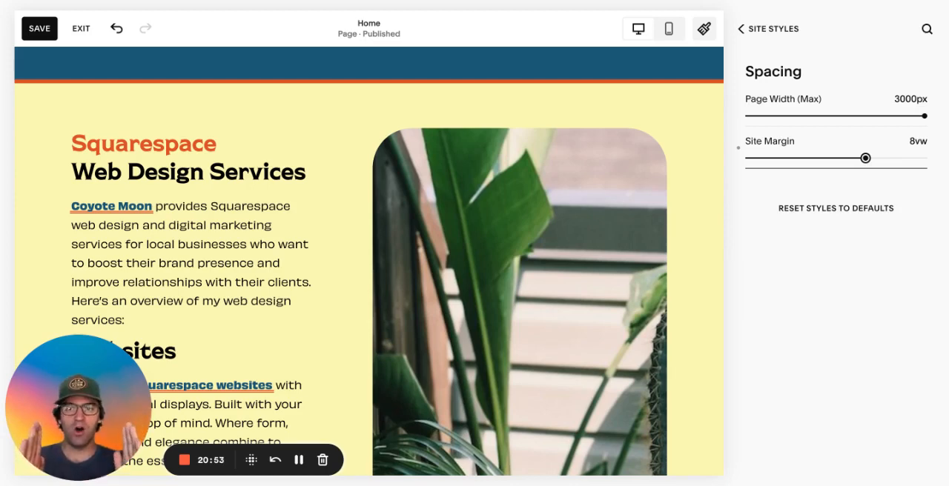
{"action": "scroll", "coordinate": [369, 260], "scroll_direction": "down", "scroll_amount": 6}
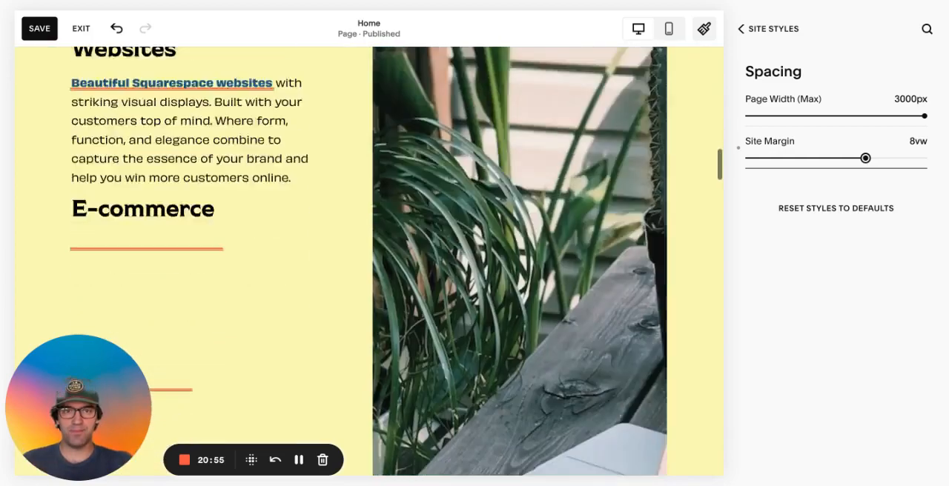
{"action": "scroll", "coordinate": [368, 259], "scroll_direction": "up", "scroll_amount": 6}
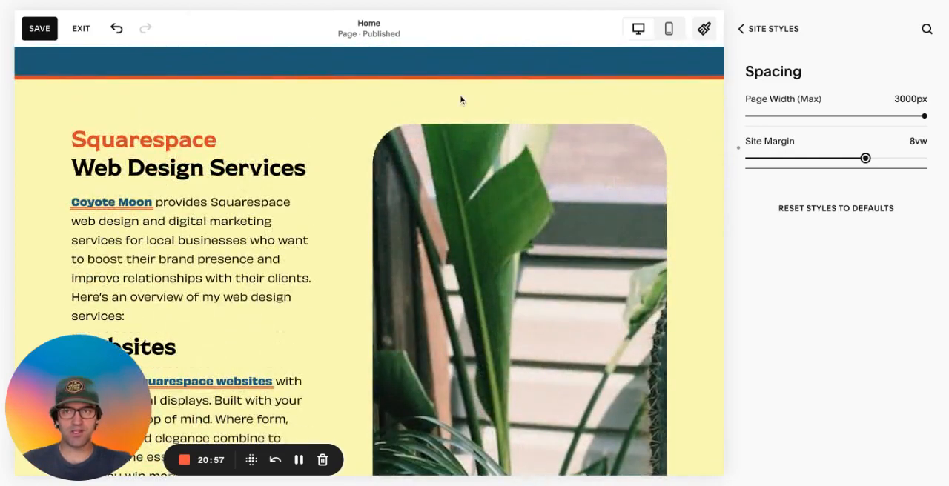
{"action": "left_click", "coordinate": [78, 29]}
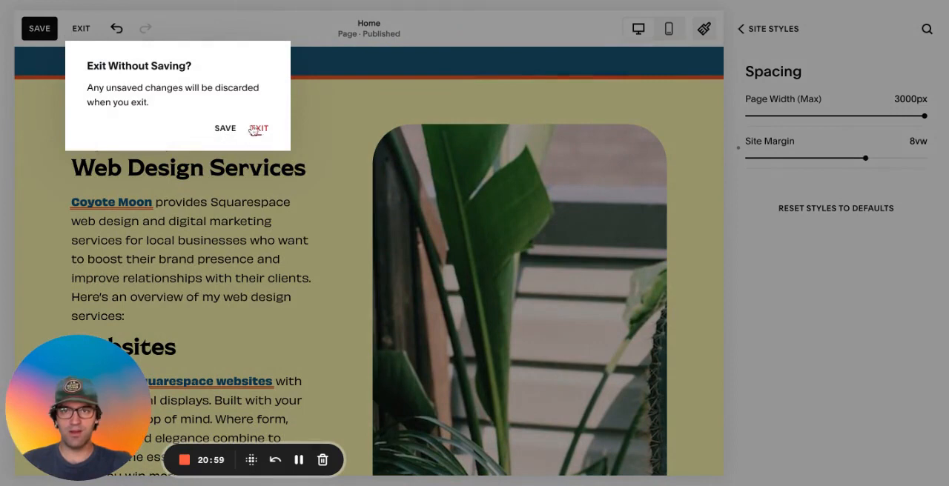
{"action": "left_click", "coordinate": [258, 128]}
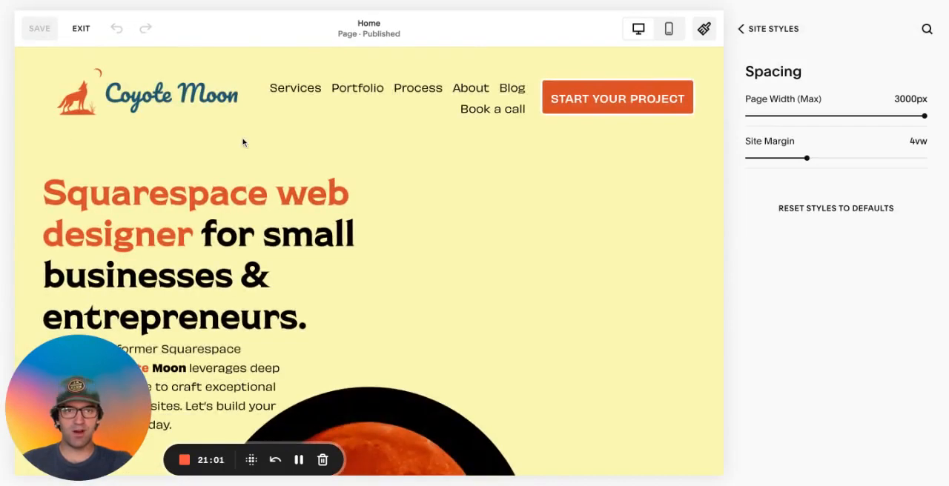
Open the site-wide Buttons settings and look over the Primary text options and the Secondary and Tertiary button settings
{"action": "left_click", "coordinate": [742, 29]}
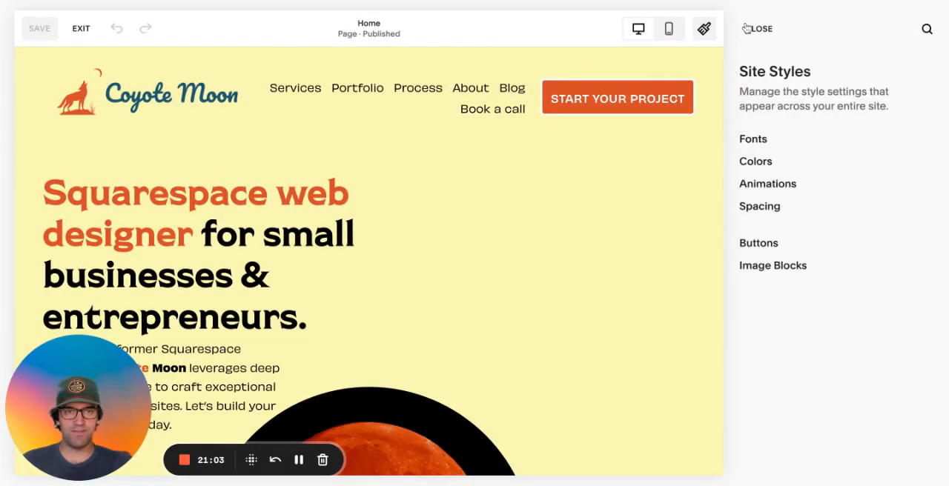
{"action": "left_click", "coordinate": [765, 248]}
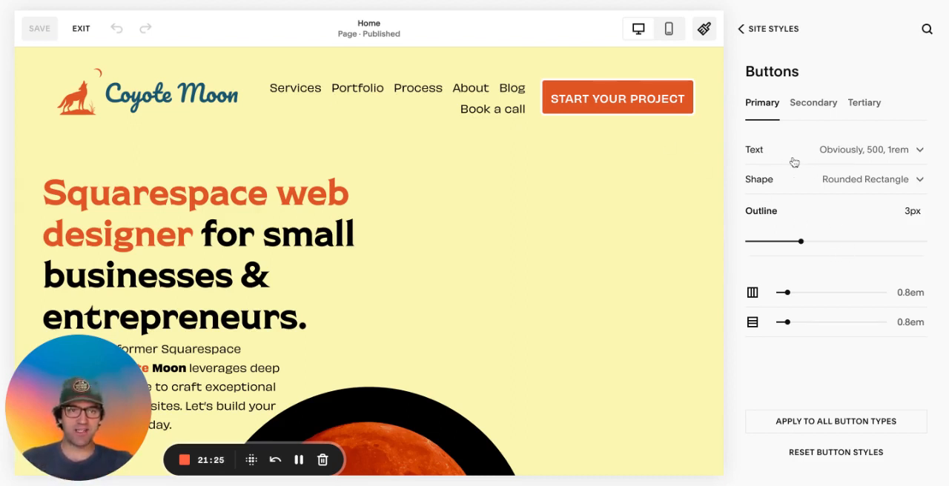
{"action": "left_click", "coordinate": [860, 157]}
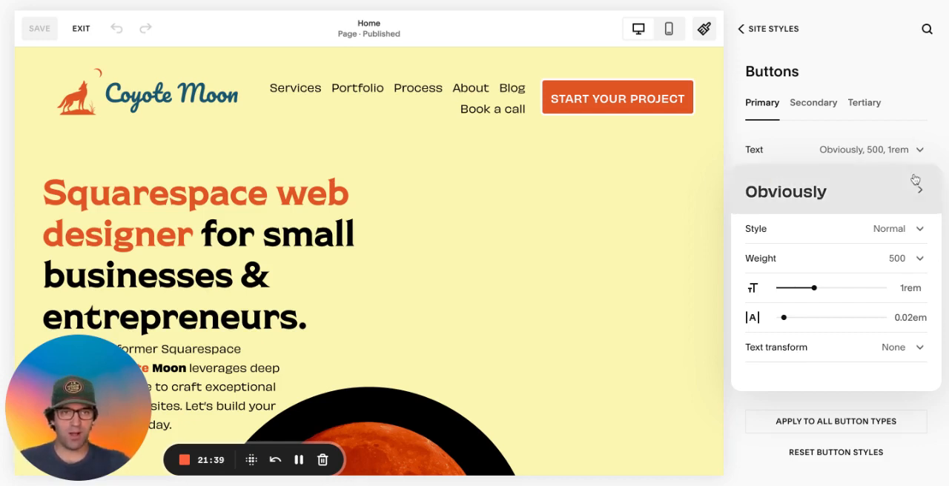
{"action": "left_click", "coordinate": [908, 96]}
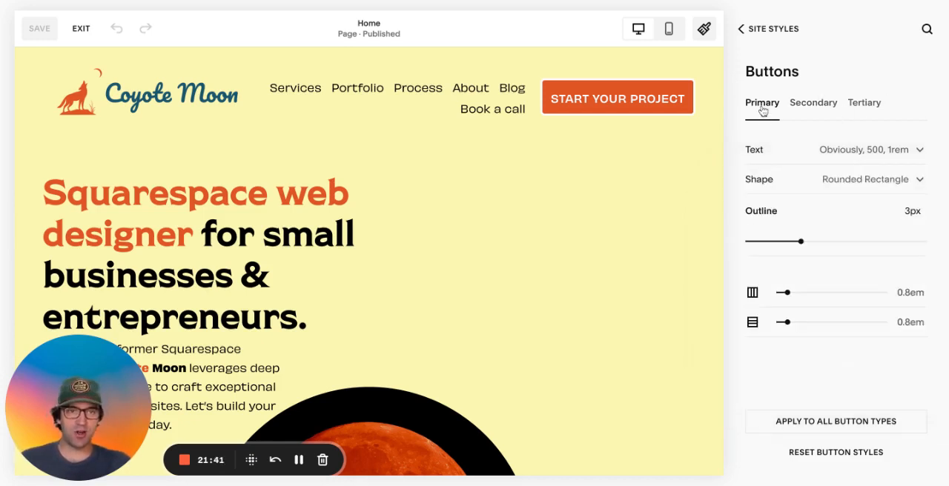
{"action": "left_click", "coordinate": [814, 104]}
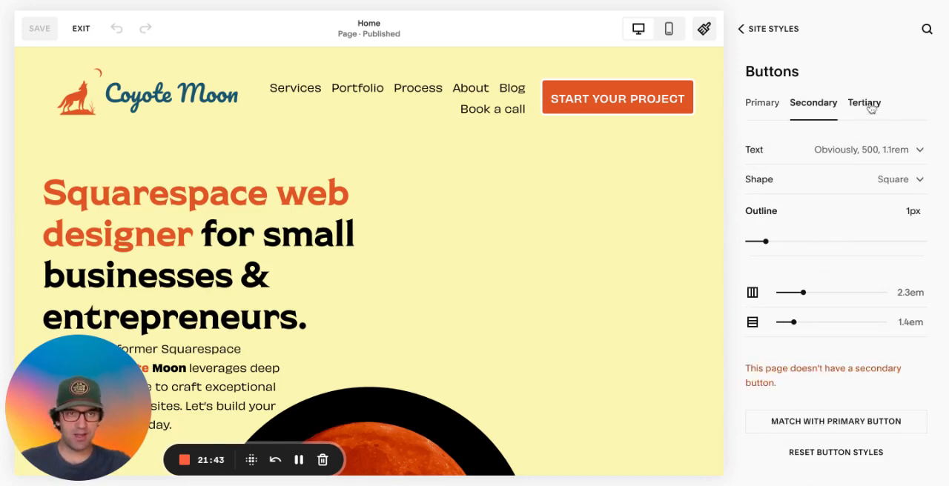
{"action": "left_click", "coordinate": [864, 104]}
{"action": "left_click", "coordinate": [758, 108]}
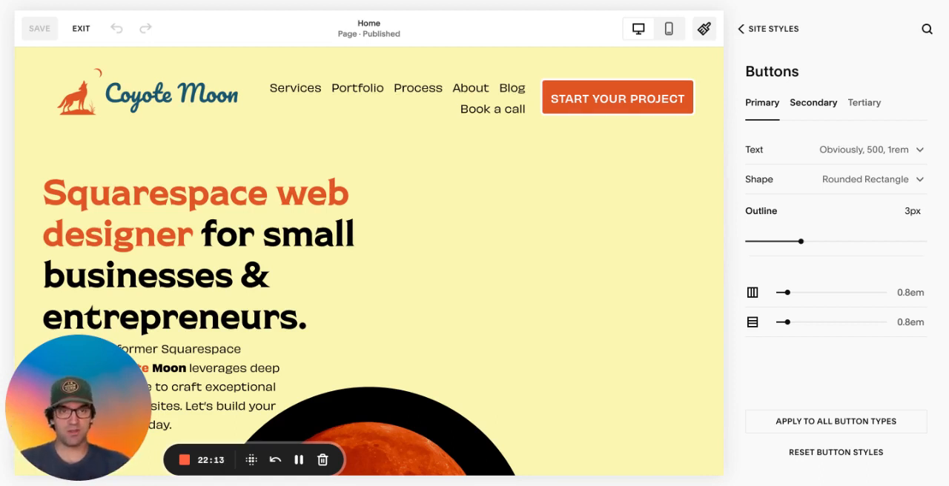
Set the primary button to No fill and try the Square, Rounded Rectangle, pill, oval, Underline and Petal shapes
{"action": "left_click", "coordinate": [863, 185]}
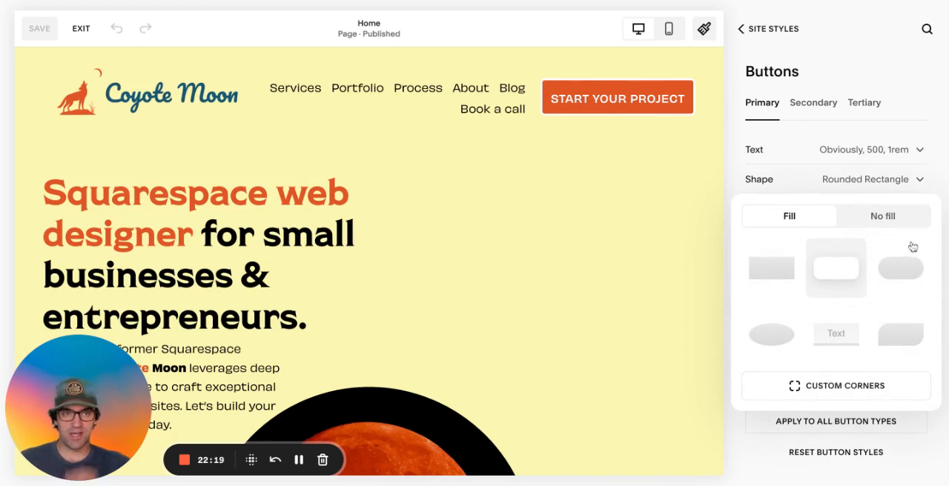
{"action": "left_click", "coordinate": [883, 216]}
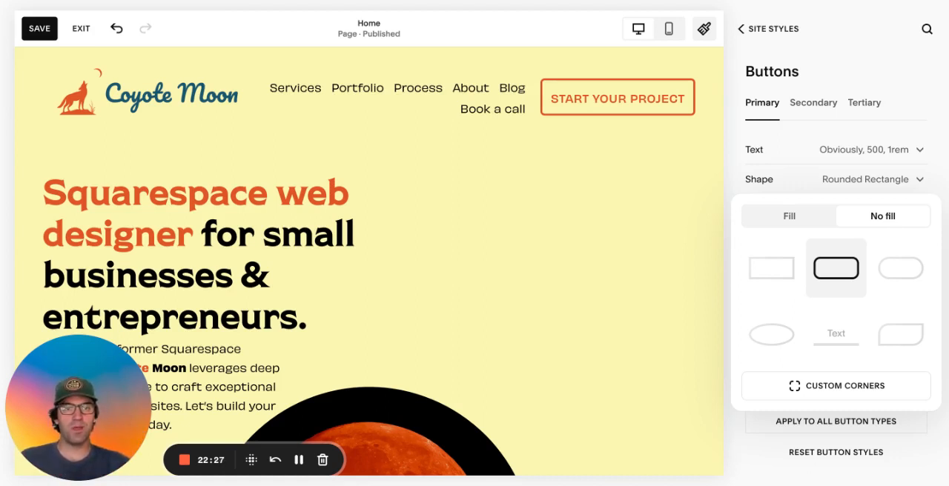
{"action": "left_click", "coordinate": [771, 273]}
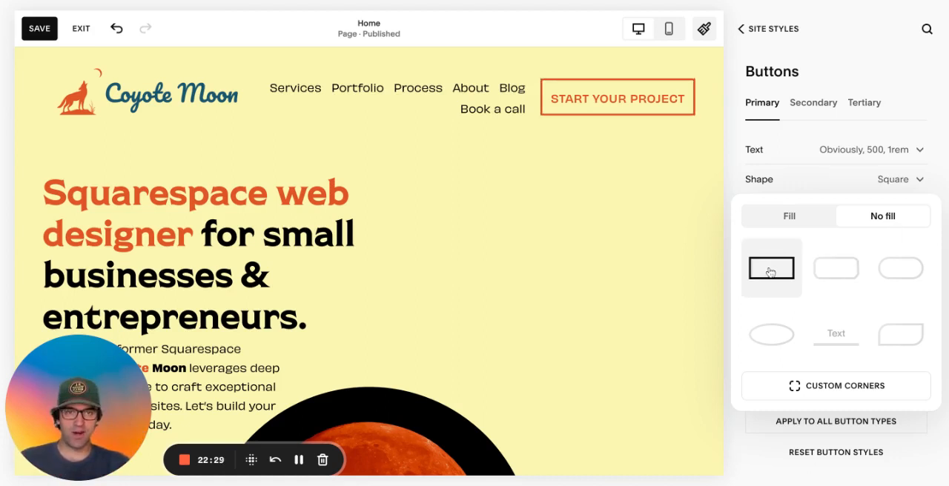
{"action": "left_click", "coordinate": [825, 277]}
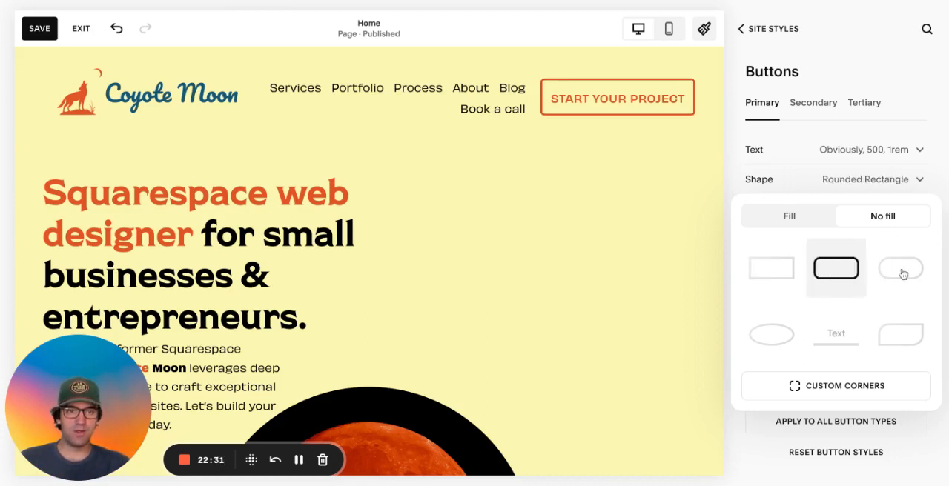
{"action": "left_click", "coordinate": [902, 272]}
{"action": "left_click", "coordinate": [772, 340]}
{"action": "left_click", "coordinate": [841, 344]}
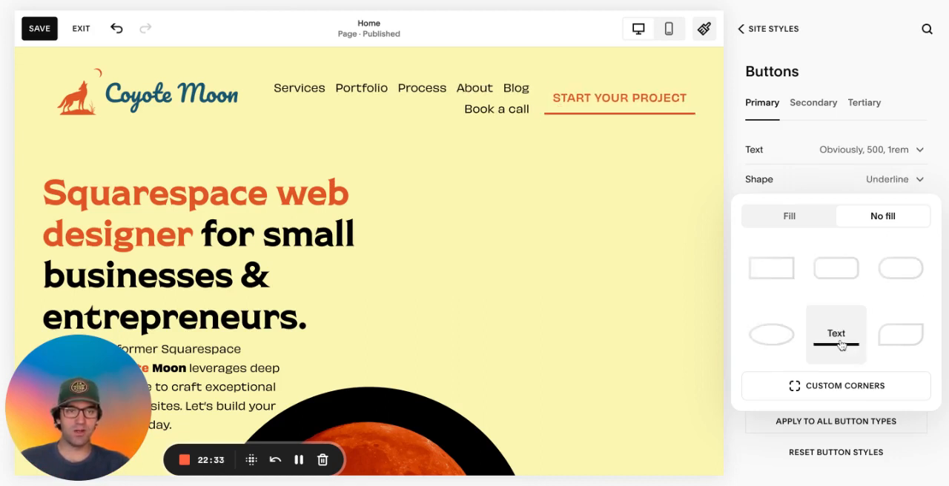
{"action": "left_click", "coordinate": [897, 339]}
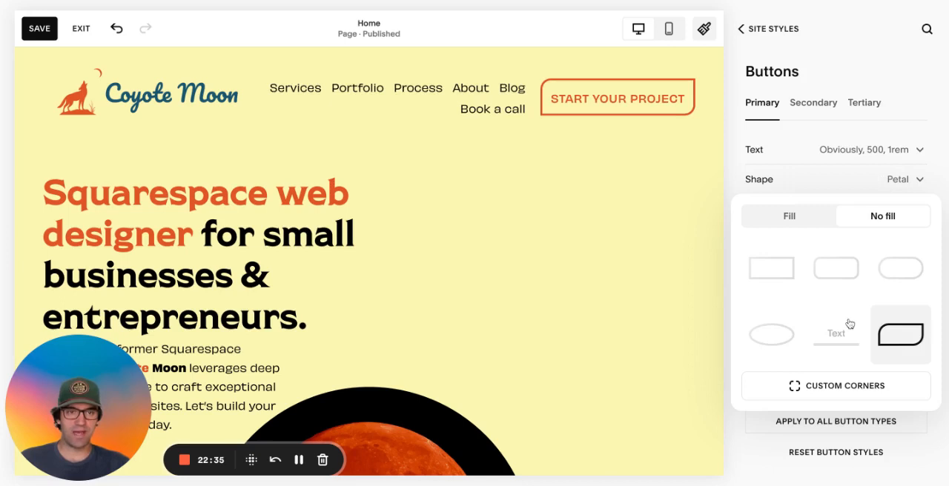
Give the primary button custom corners with a radius of 20
{"action": "left_click", "coordinate": [840, 386]}
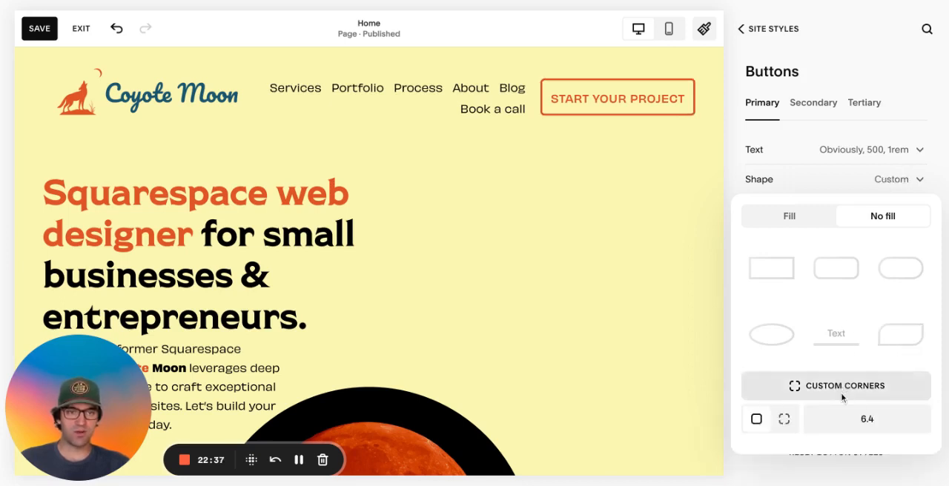
{"action": "double_click", "coordinate": [869, 420]}
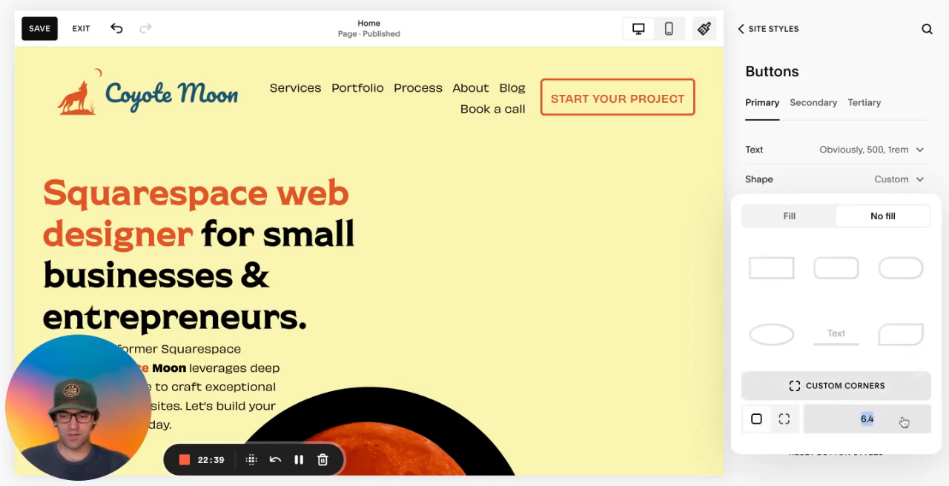
{"action": "type", "text": "20"}
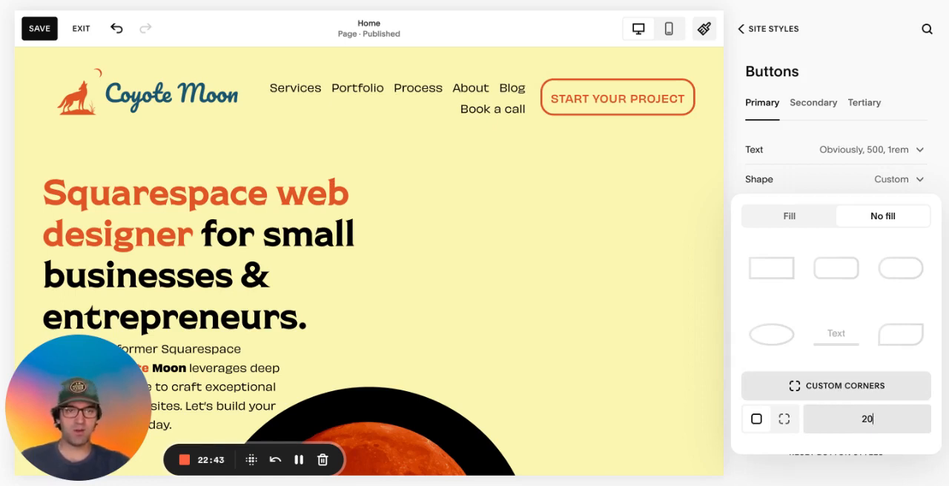
Set the primary button's custom corner radius to 30
{"action": "key", "text": "BackSpace"}
{"action": "key", "text": "BackSpace"}
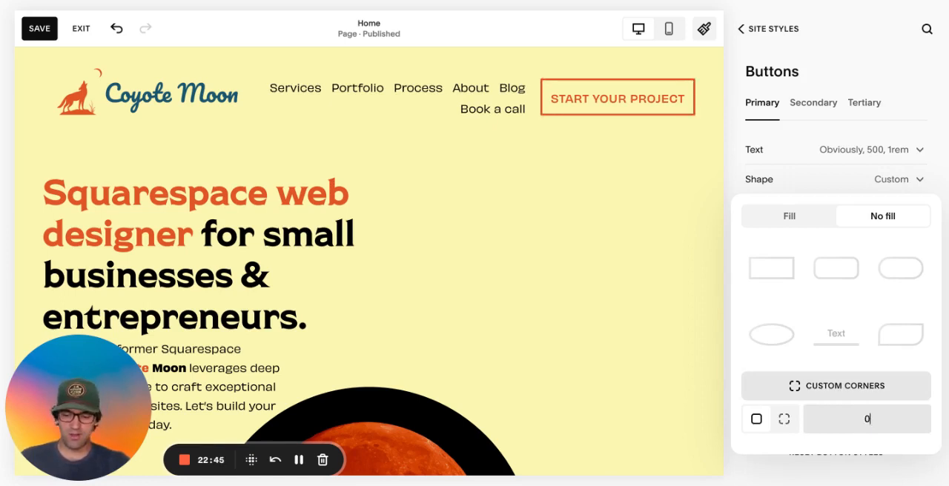
{"action": "type", "text": "30"}
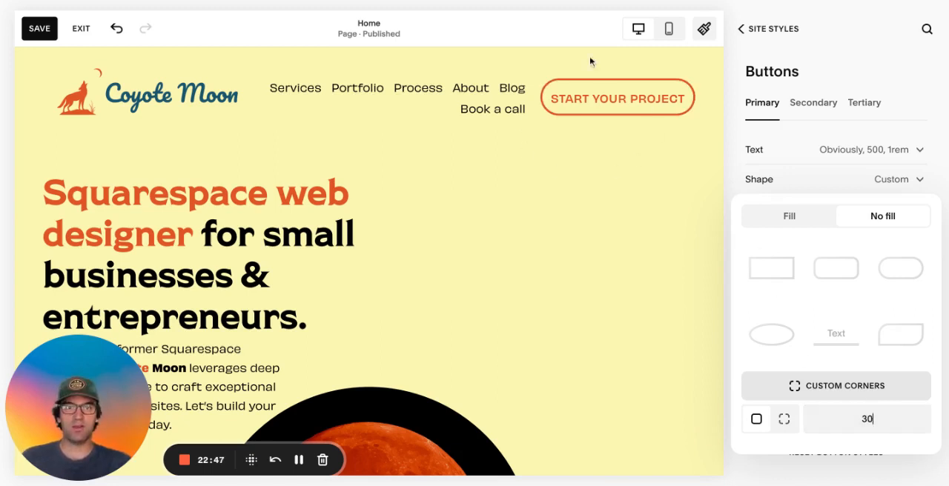
{"action": "left_click", "coordinate": [650, 198]}
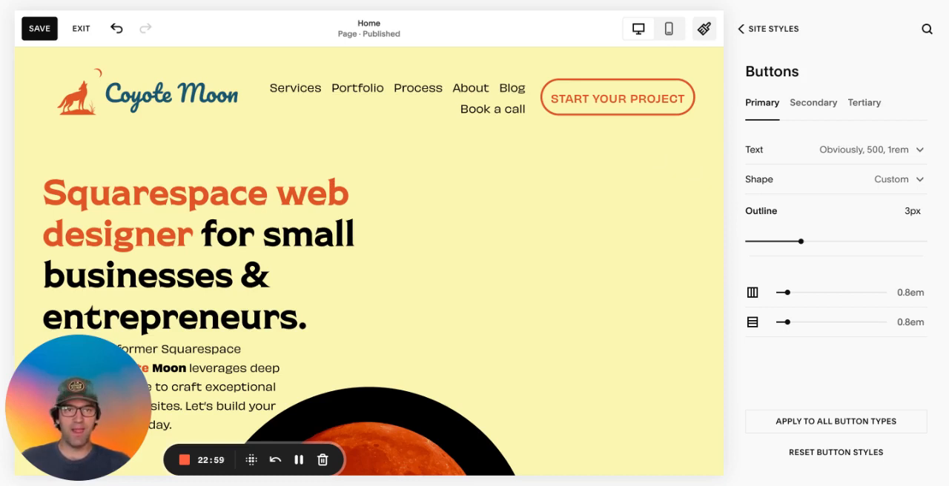
Switch the primary button to Fill with the Rounded Rectangle shape, and exit without saving the button changes
{"action": "left_click", "coordinate": [879, 182]}
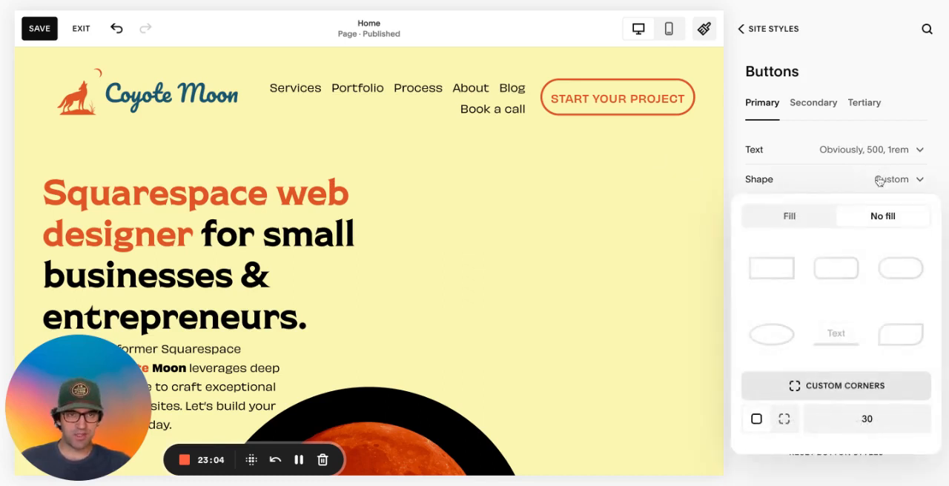
{"action": "left_click", "coordinate": [795, 216]}
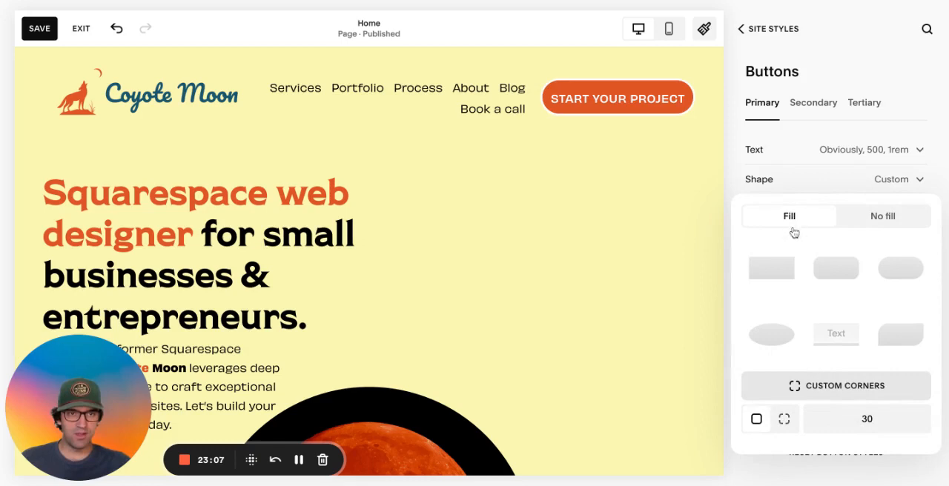
{"action": "left_click", "coordinate": [819, 269]}
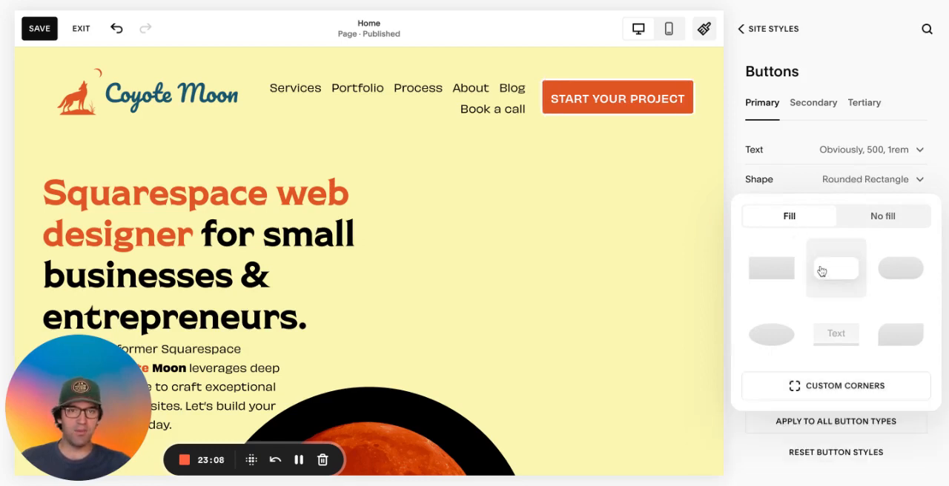
{"action": "left_click", "coordinate": [504, 248]}
{"action": "left_click", "coordinate": [80, 28]}
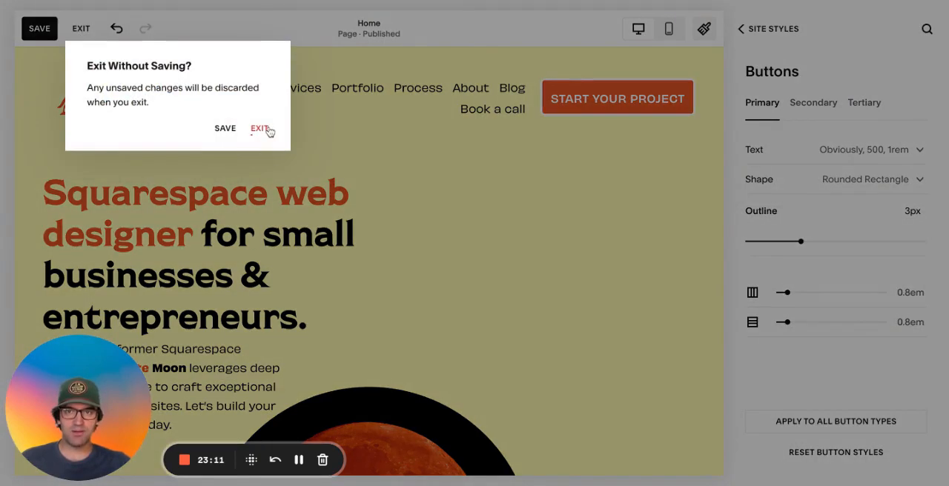
{"action": "left_click", "coordinate": [259, 128]}
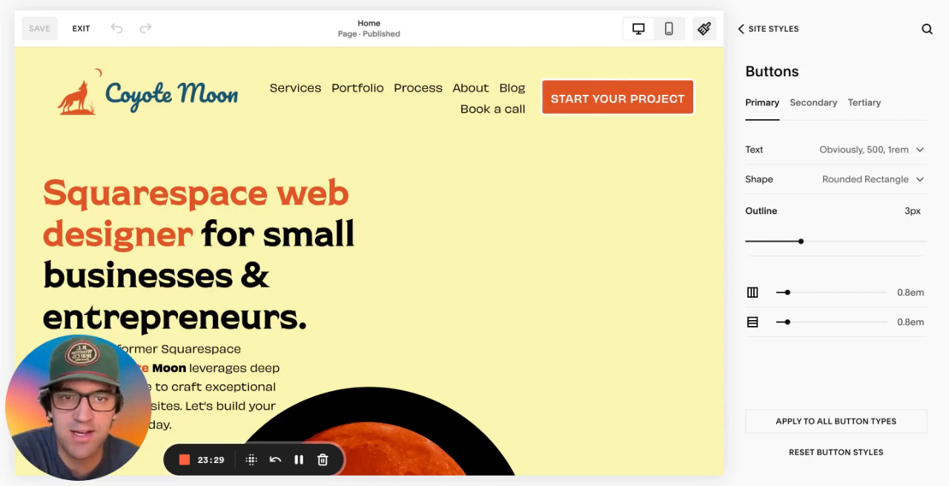
Try a 5px outline on the primary buttons with the Book a Call button in view
{"action": "scroll", "coordinate": [591, 197], "scroll_direction": "down", "scroll_amount": 10}
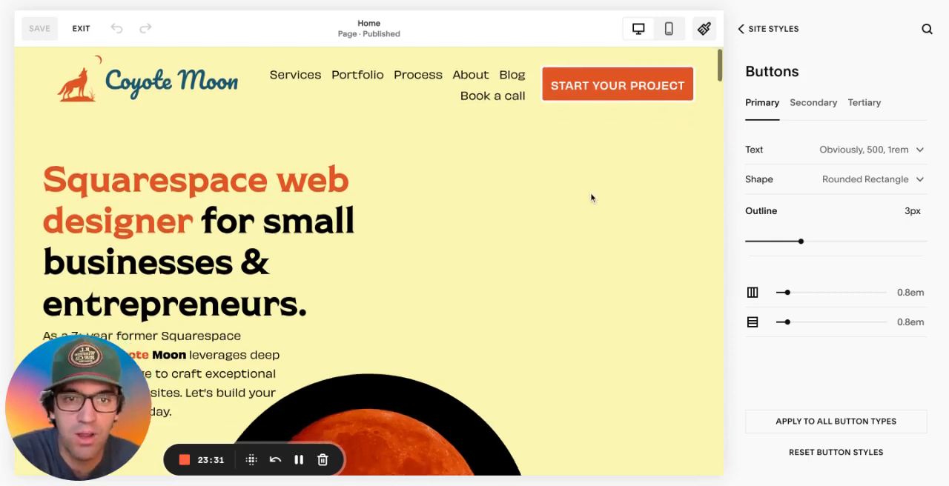
{"action": "scroll", "coordinate": [591, 197], "scroll_direction": "down", "scroll_amount": 10}
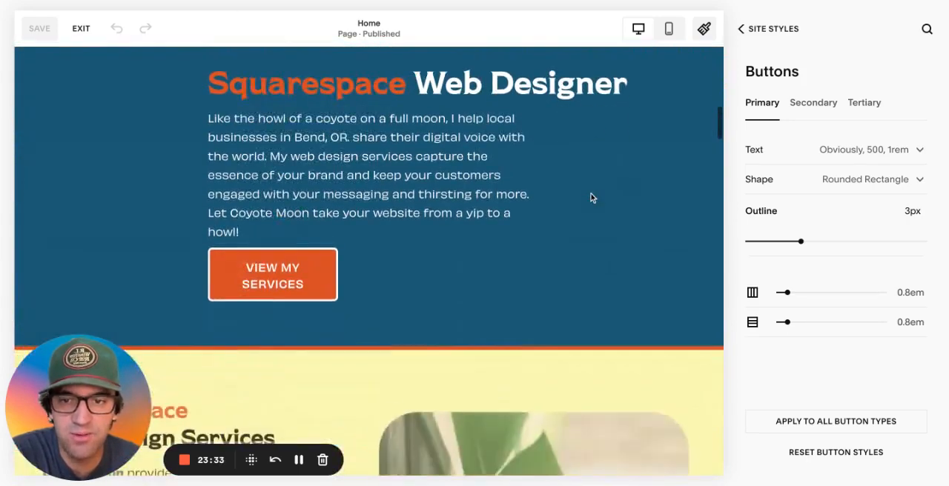
{"action": "scroll", "coordinate": [368, 259], "scroll_direction": "down", "scroll_amount": 8}
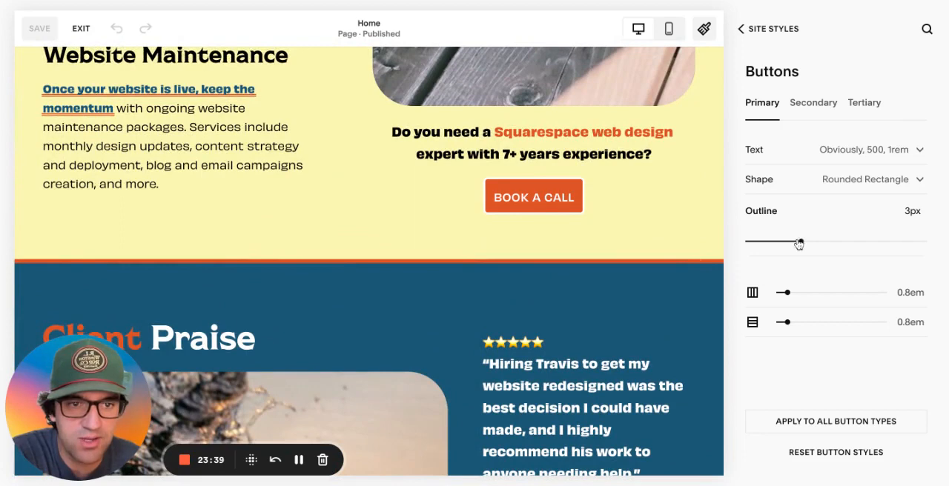
{"action": "left_click_drag", "start_coordinate": [798, 243], "coordinate": [837, 242]}
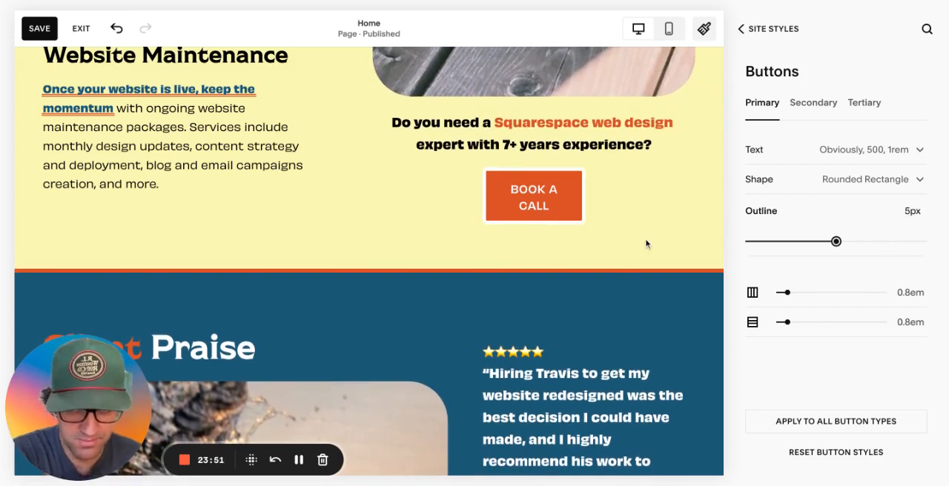
Try primary button padding of 3.4em horizontally and 0em vertically, and exit without saving the changes
{"action": "left_click_drag", "start_coordinate": [787, 292], "coordinate": [815, 292]}
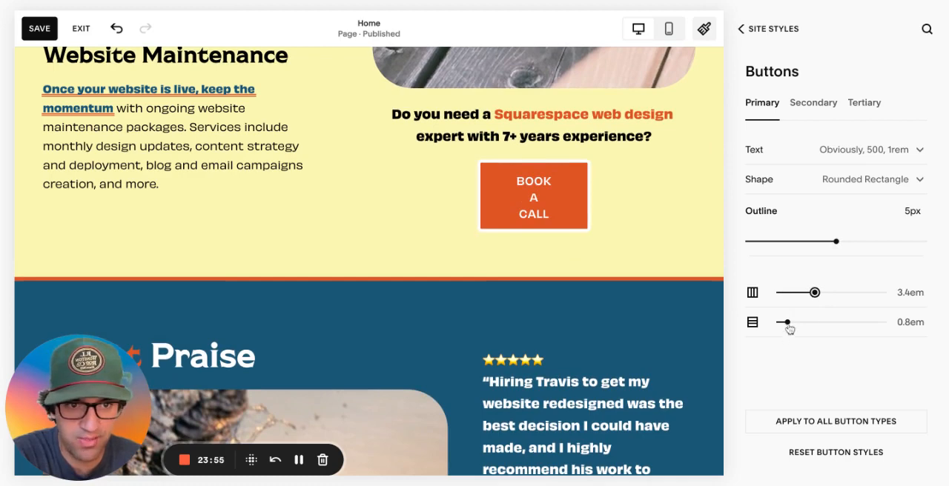
{"action": "mouse_move", "coordinate": [787, 322]}
{"action": "left_mouse_down"}
{"action": "mouse_move", "coordinate": [820, 322]}
{"action": "mouse_move", "coordinate": [778, 321]}
{"action": "left_mouse_up"}
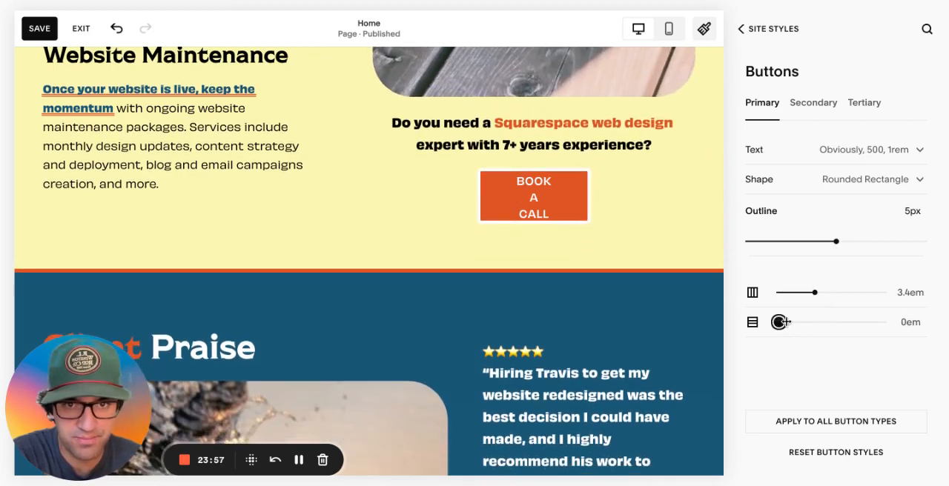
{"action": "left_click", "coordinate": [76, 28]}
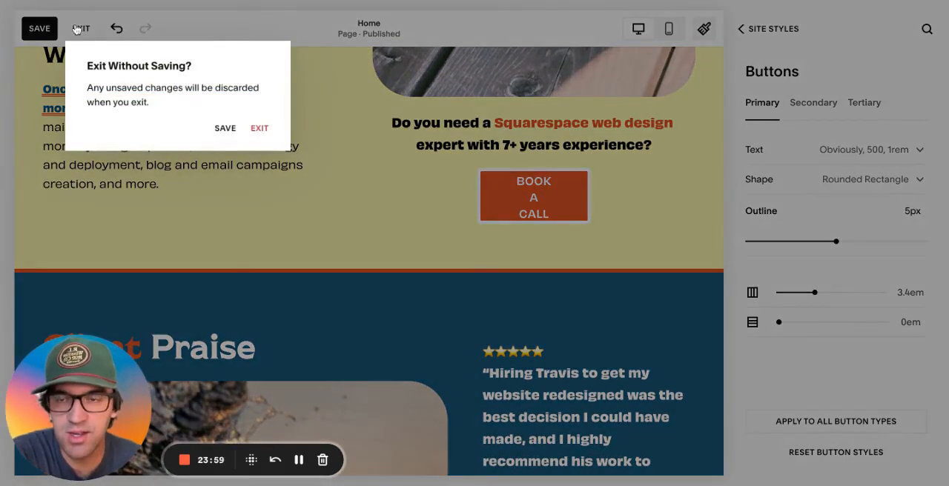
{"action": "left_click", "coordinate": [264, 131]}
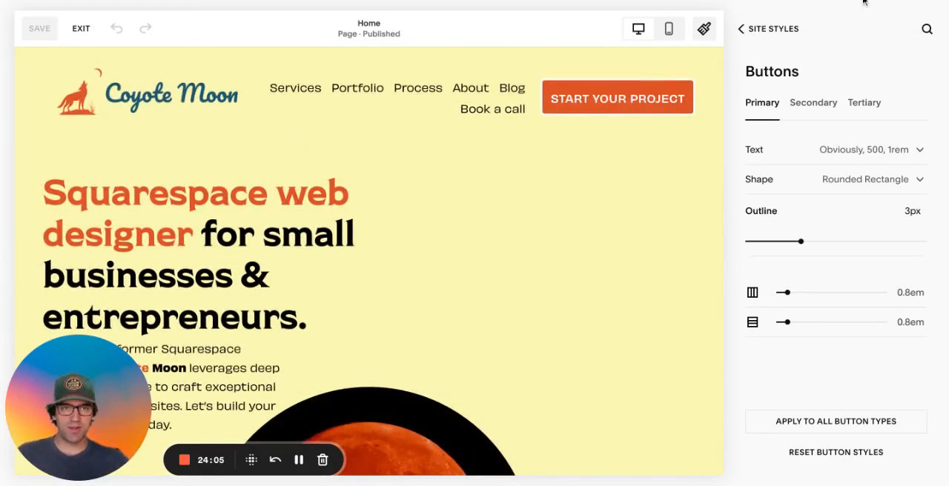
Return to the Site Styles overview, look over the home page's content, and open the Image Blocks settings
{"action": "left_click", "coordinate": [756, 33]}
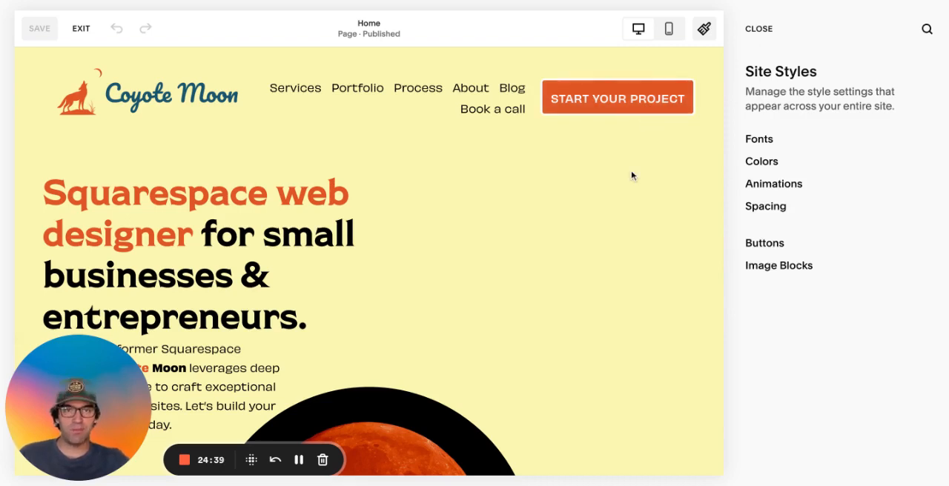
{"action": "scroll", "coordinate": [632, 176], "scroll_direction": "down", "scroll_amount": 10}
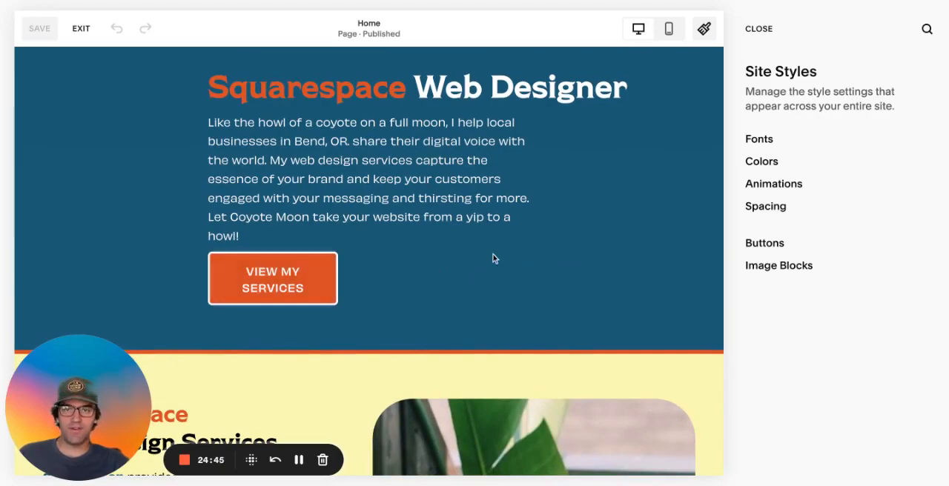
{"action": "scroll", "coordinate": [494, 258], "scroll_direction": "down", "scroll_amount": 3}
{"action": "scroll", "coordinate": [495, 260], "scroll_direction": "down", "scroll_amount": 6}
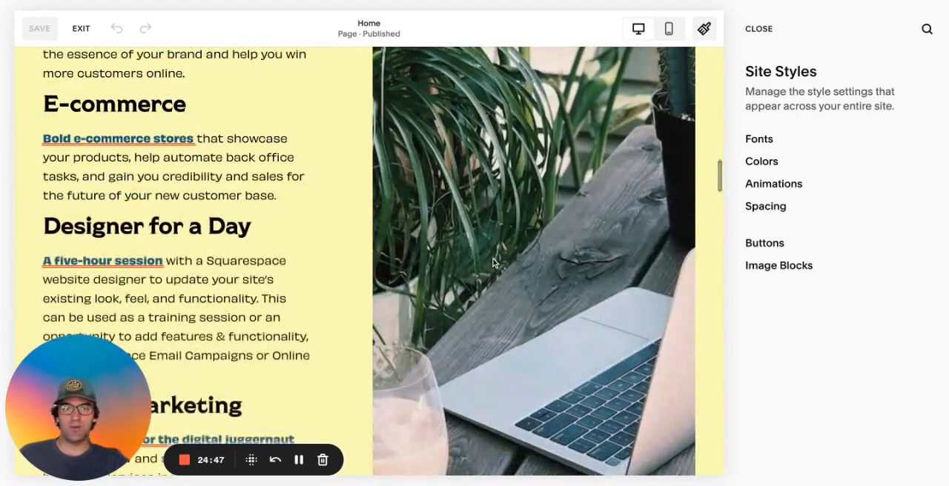
{"action": "scroll", "coordinate": [495, 261], "scroll_direction": "up", "scroll_amount": 6}
{"action": "scroll", "coordinate": [494, 261], "scroll_direction": "up", "scroll_amount": 10}
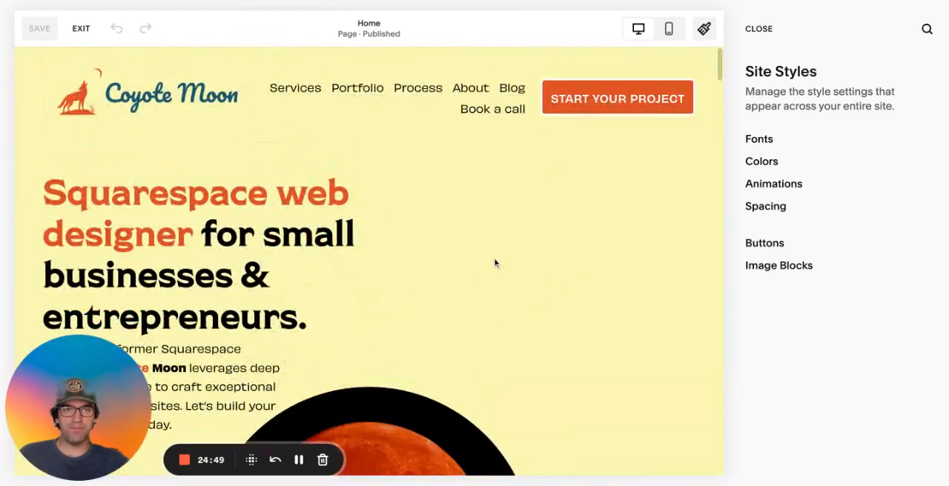
{"action": "left_click", "coordinate": [788, 269]}
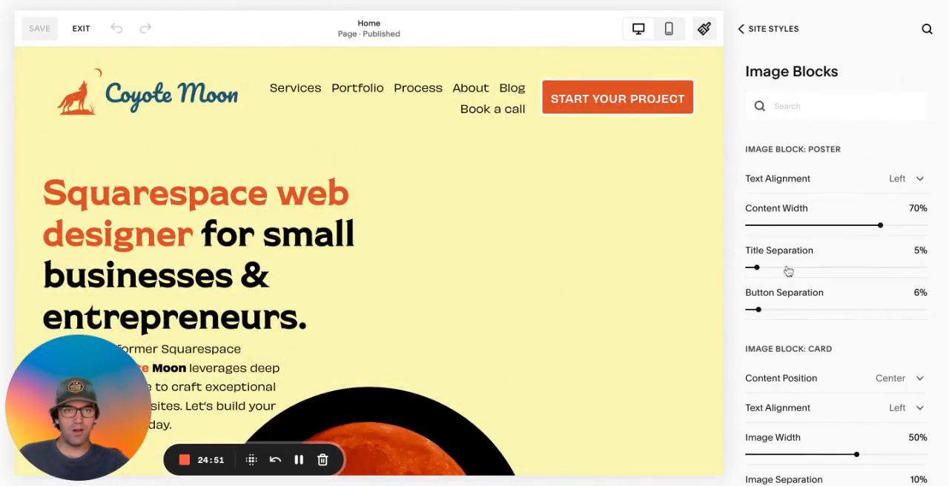
Leave the Image Blocks settings and Site Styles, and return to the site's main menu
{"action": "left_click", "coordinate": [756, 29]}
{"action": "left_click", "coordinate": [756, 28]}
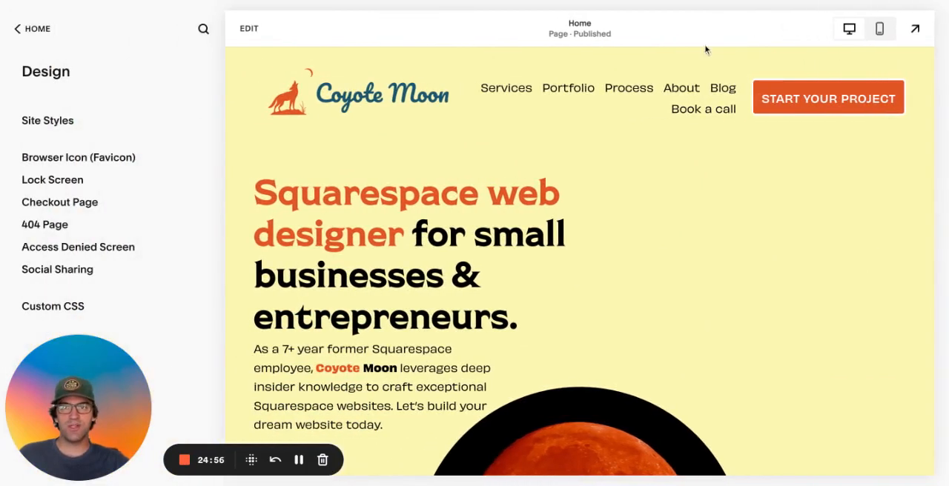
{"action": "left_click", "coordinate": [29, 28]}
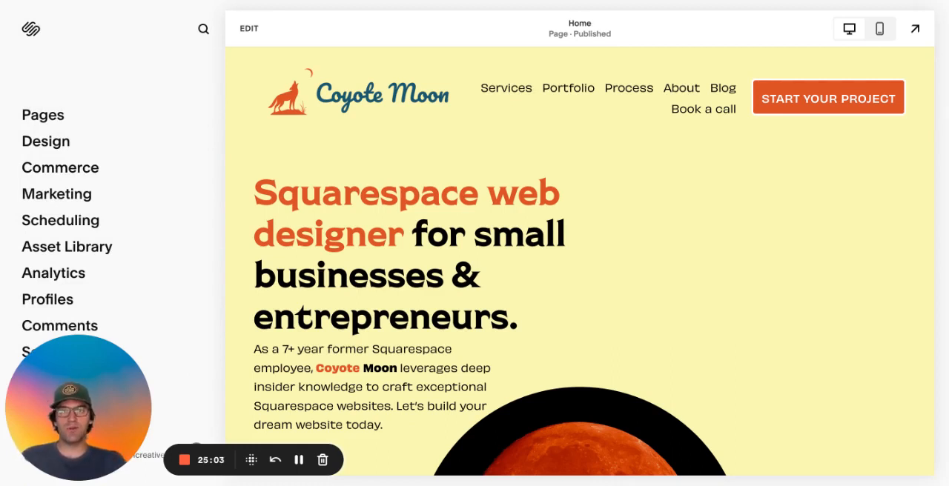
Open the home page for editing, look over its first section, and exit the editor
{"action": "left_click", "coordinate": [250, 28]}
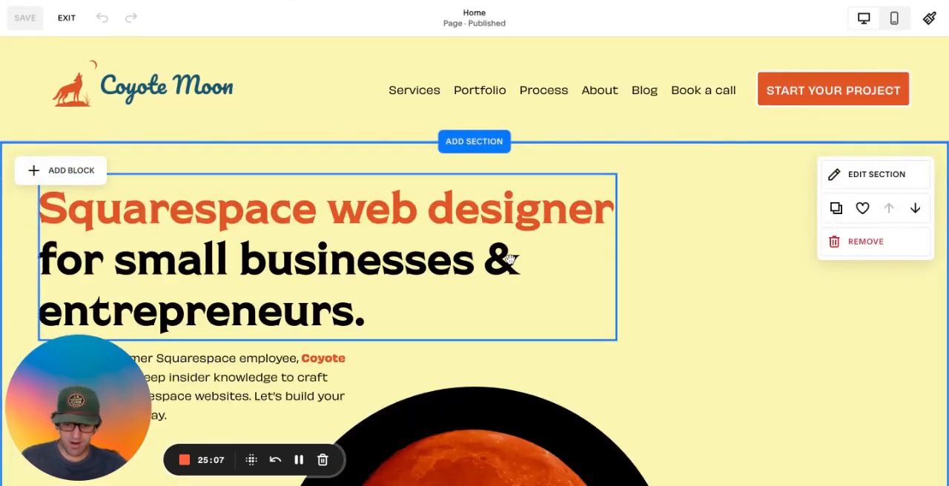
{"action": "scroll", "coordinate": [733, 351], "scroll_direction": "down", "scroll_amount": 6}
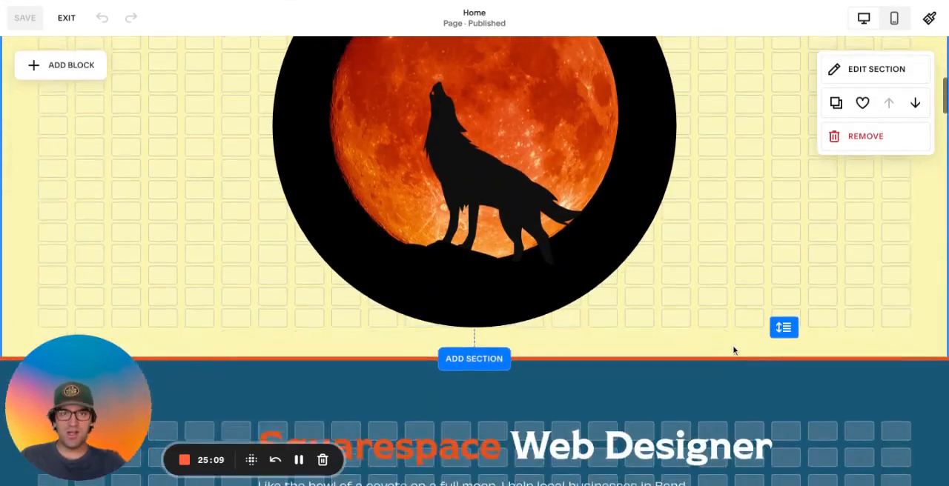
{"action": "scroll", "coordinate": [726, 352], "scroll_direction": "up", "scroll_amount": 6}
{"action": "left_click", "coordinate": [66, 18]}
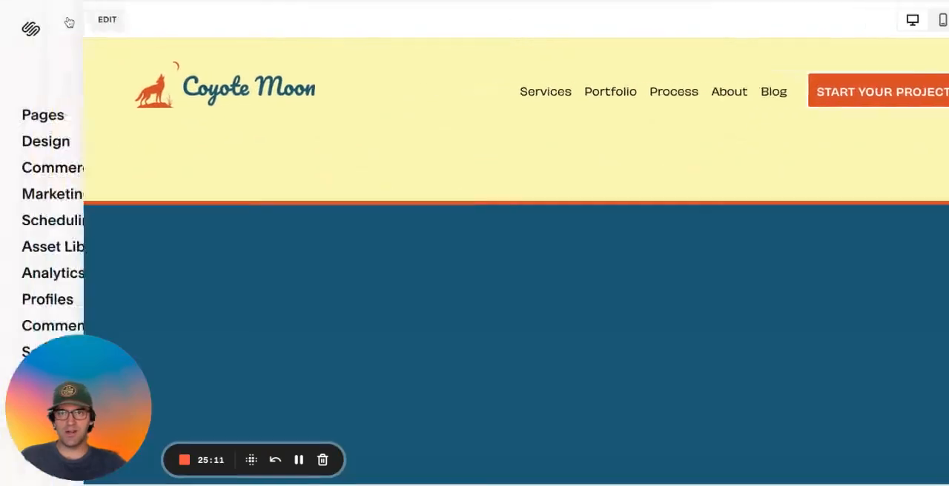